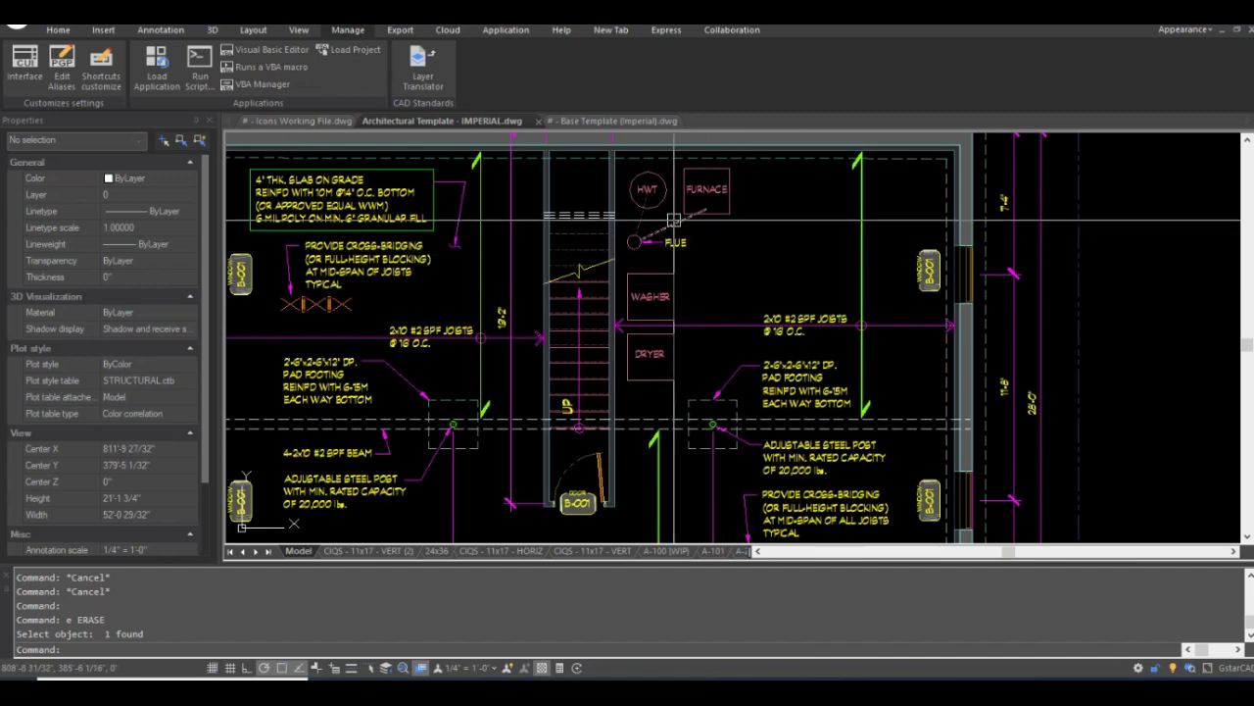
Review the E (ERASE), CI (CIRCLE) and C (COPY) aliases, then close the list unchanged.
click(61, 78)
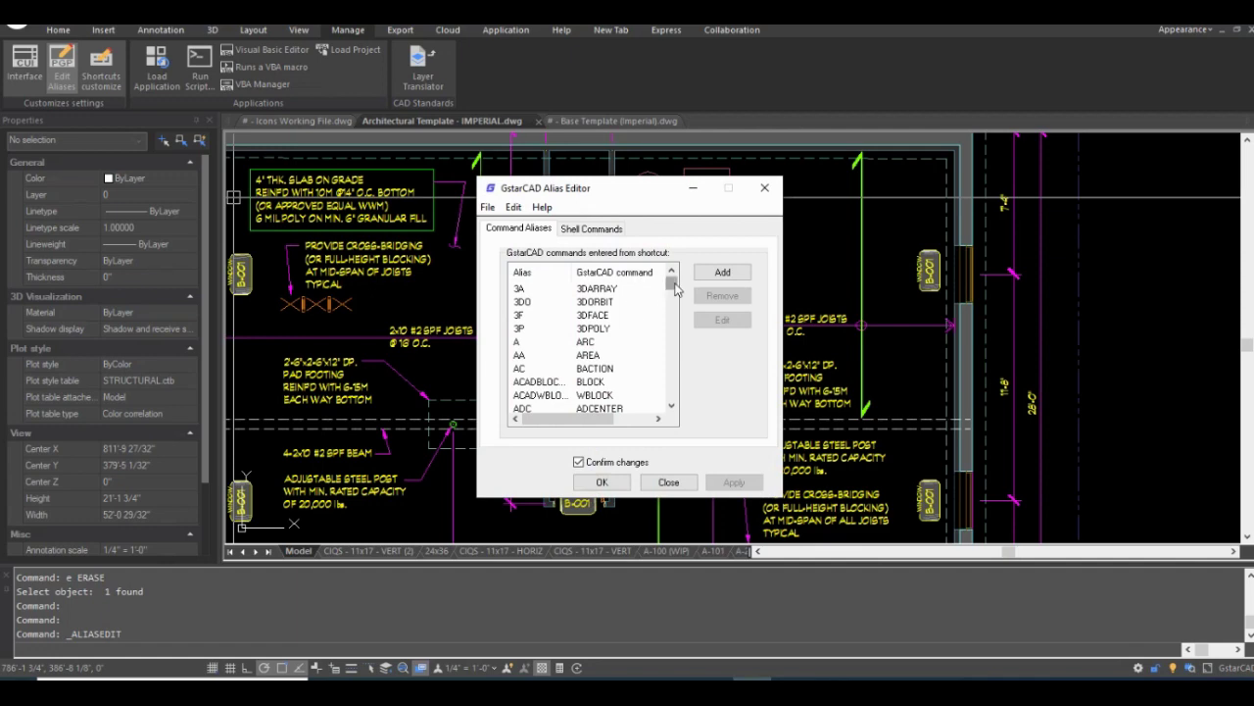
drag(672, 286, 672, 333)
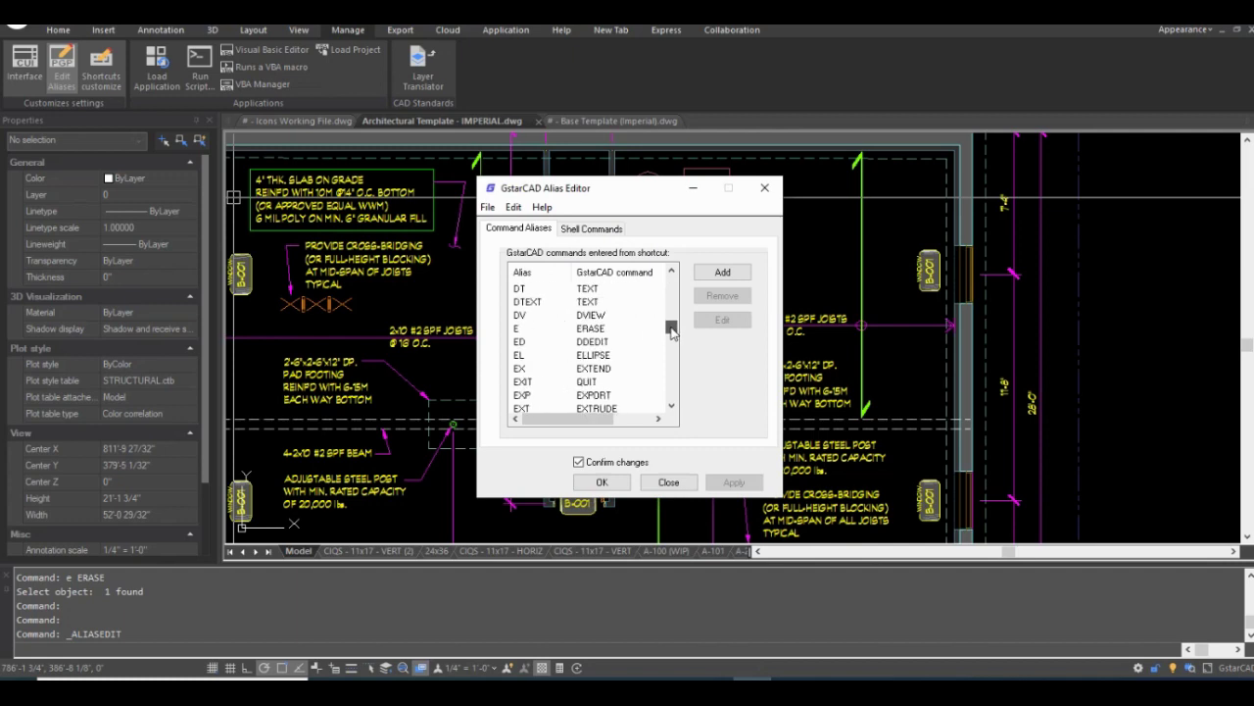
click(592, 330)
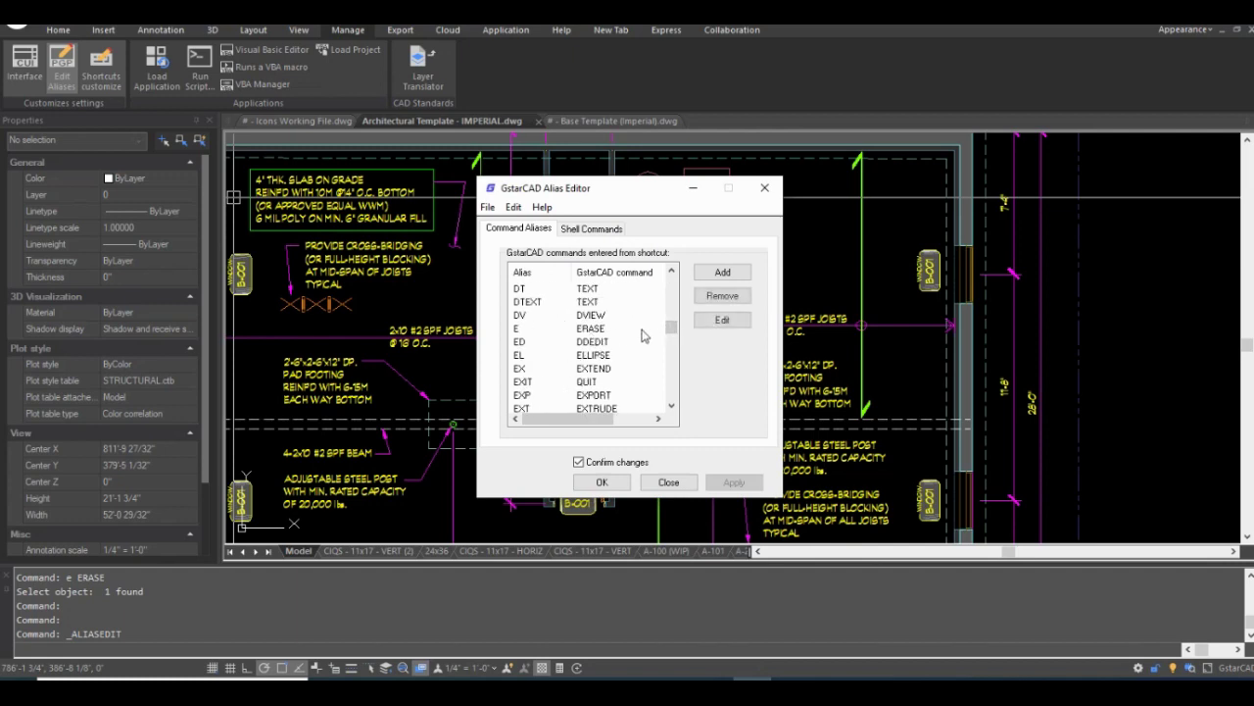
drag(671, 331, 677, 305)
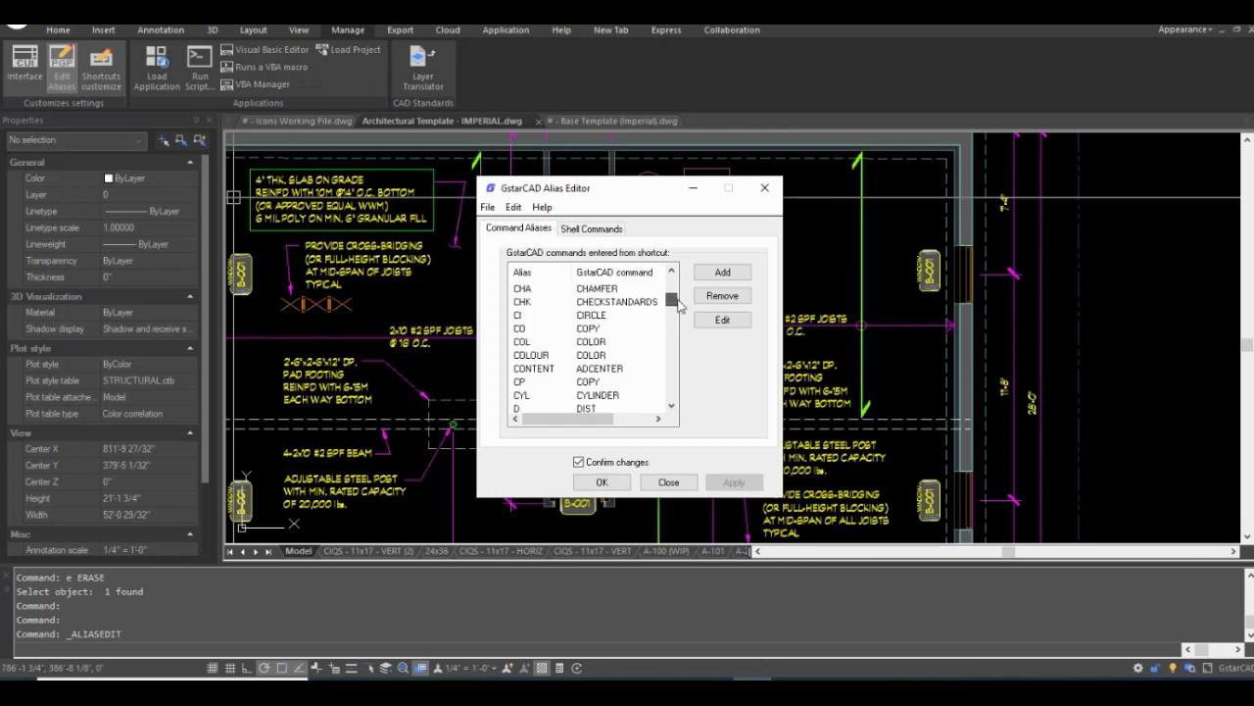
click(590, 317)
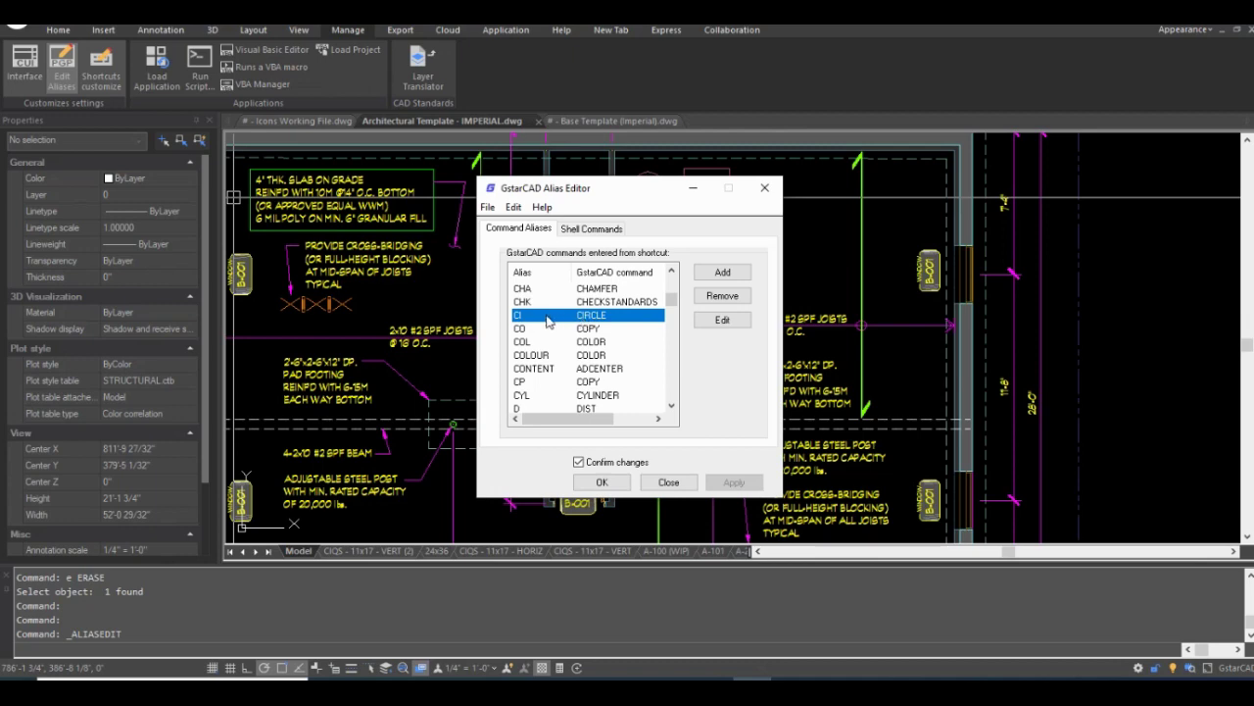
drag(672, 297, 672, 296)
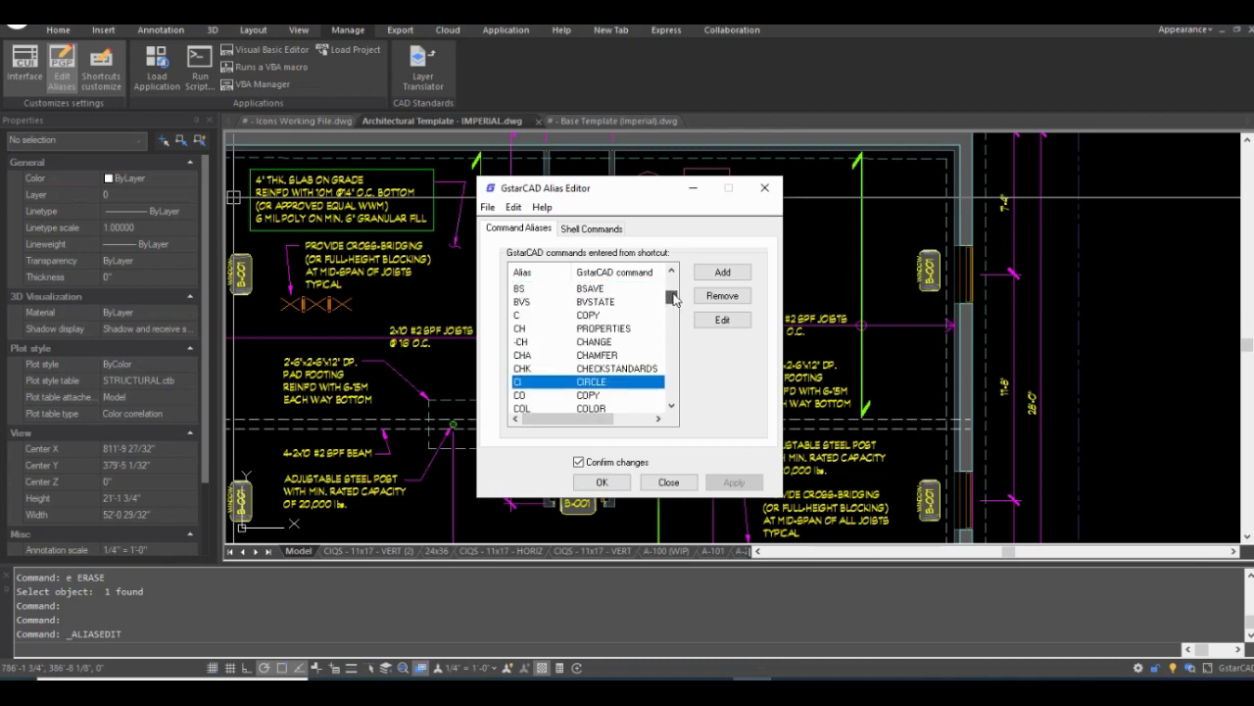
click(579, 314)
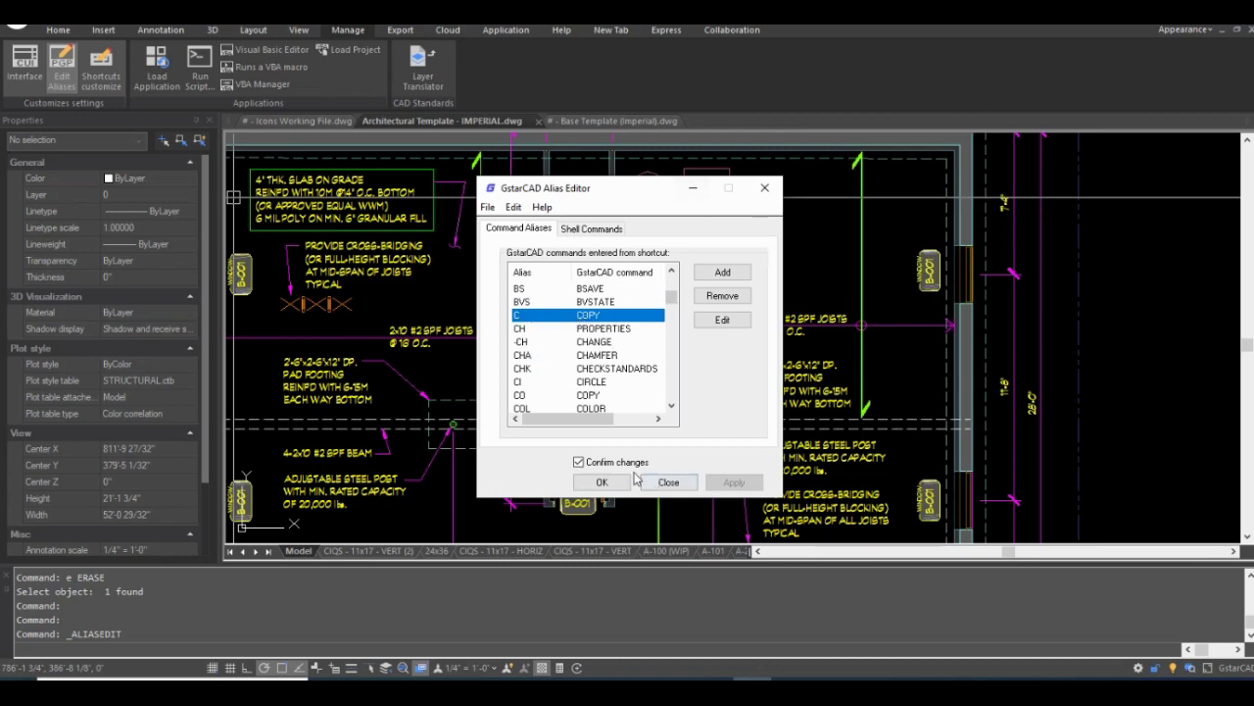
click(666, 482)
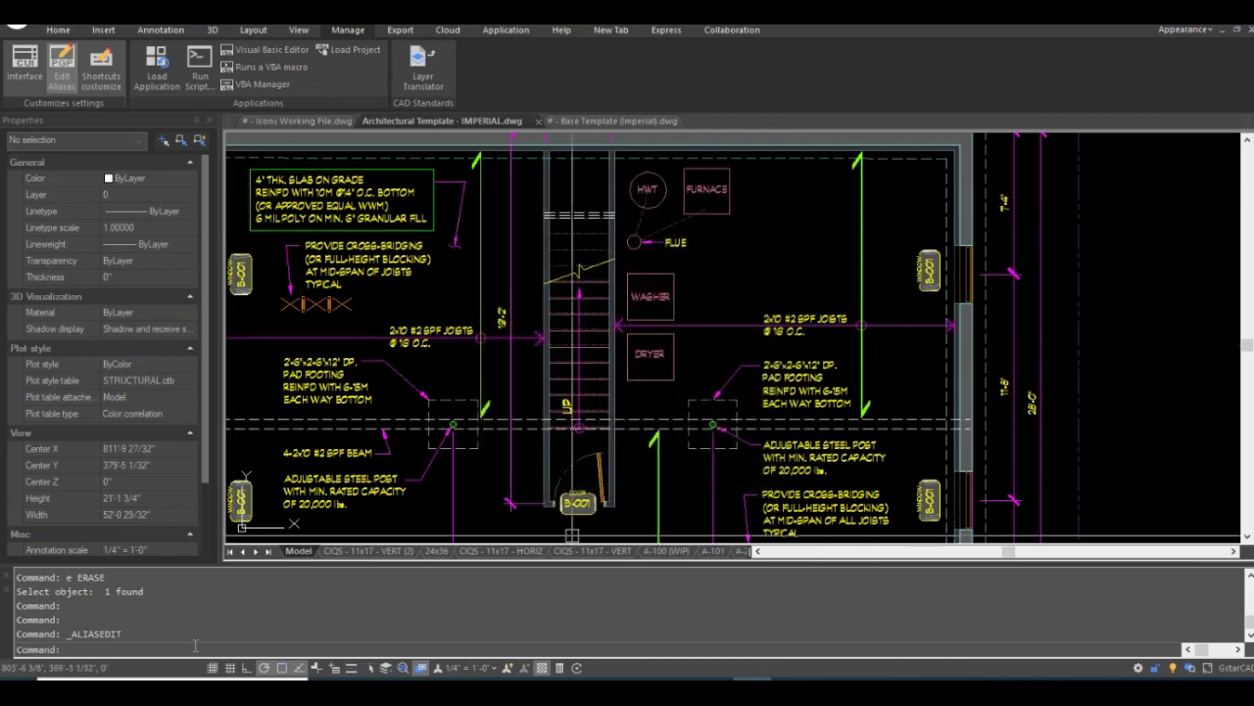
Copy the joist note three times with the C alias.
text(c)
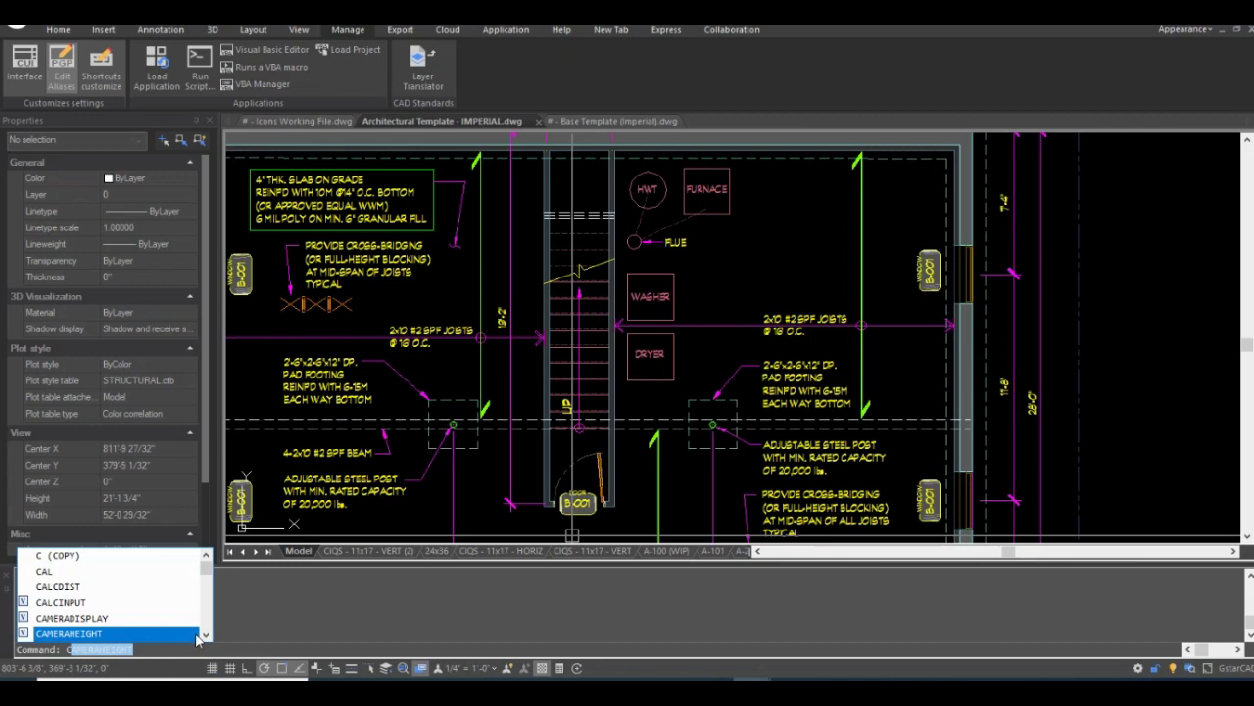
key(BackSpace)
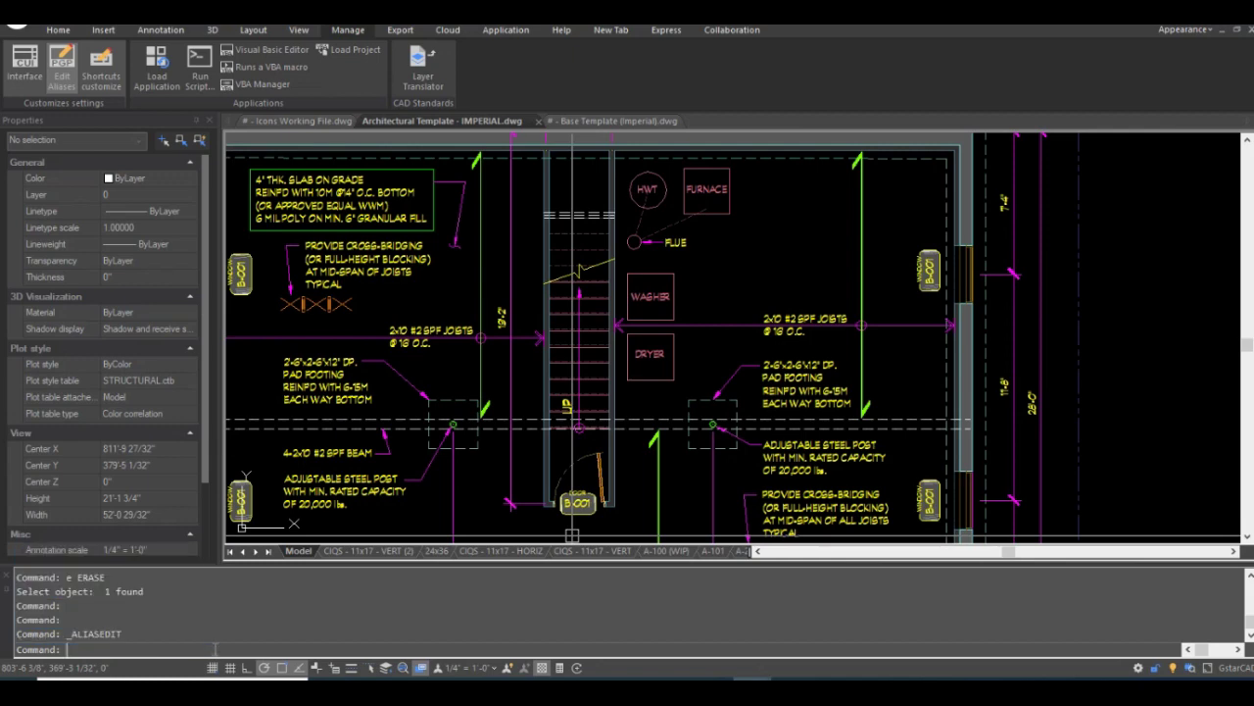
text(c)
key(Return)
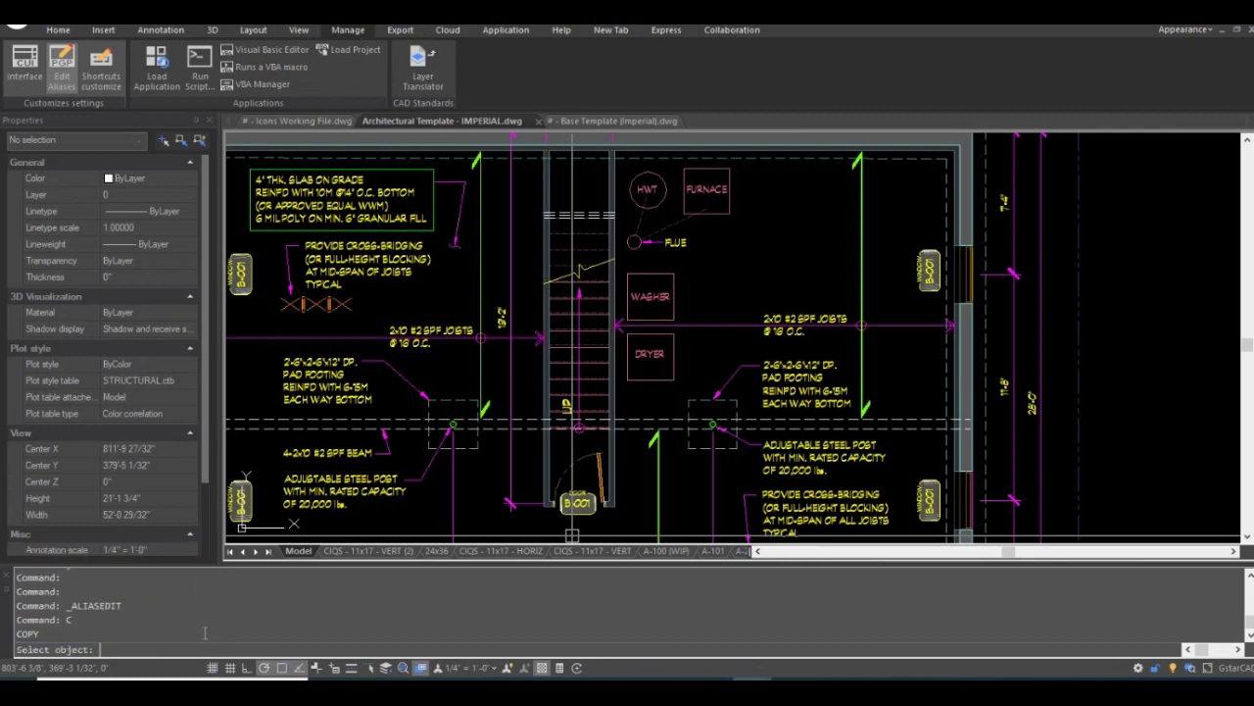
click(578, 243)
key(Return)
click(737, 300)
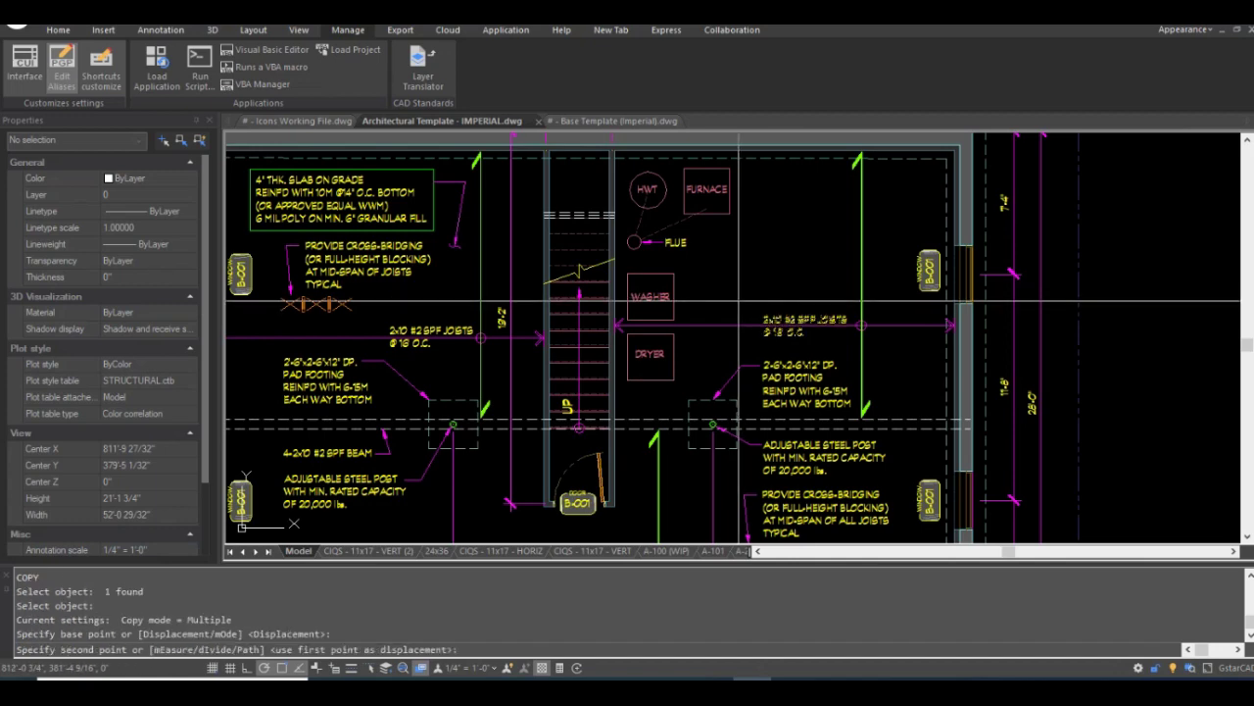
click(760, 262)
click(779, 235)
click(722, 244)
key(Return)
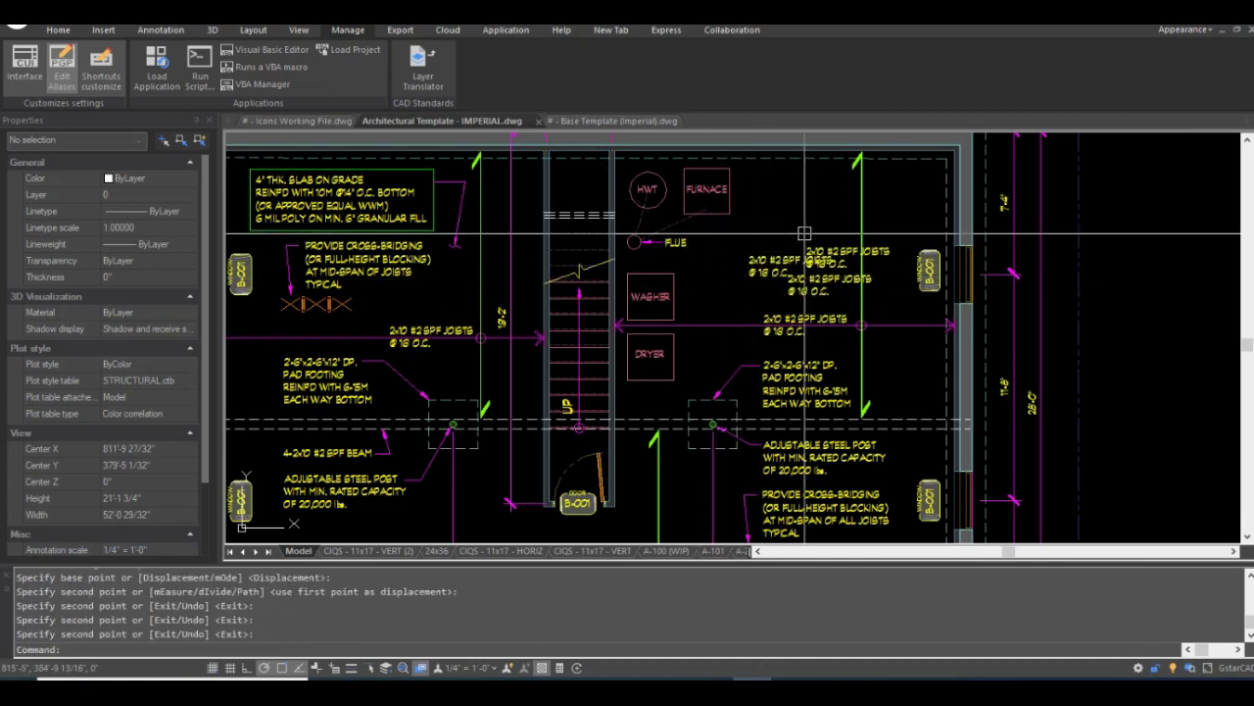
Erase the three joist note copies with the E alias.
click(725, 290)
click(764, 282)
text(e)
key(Return)
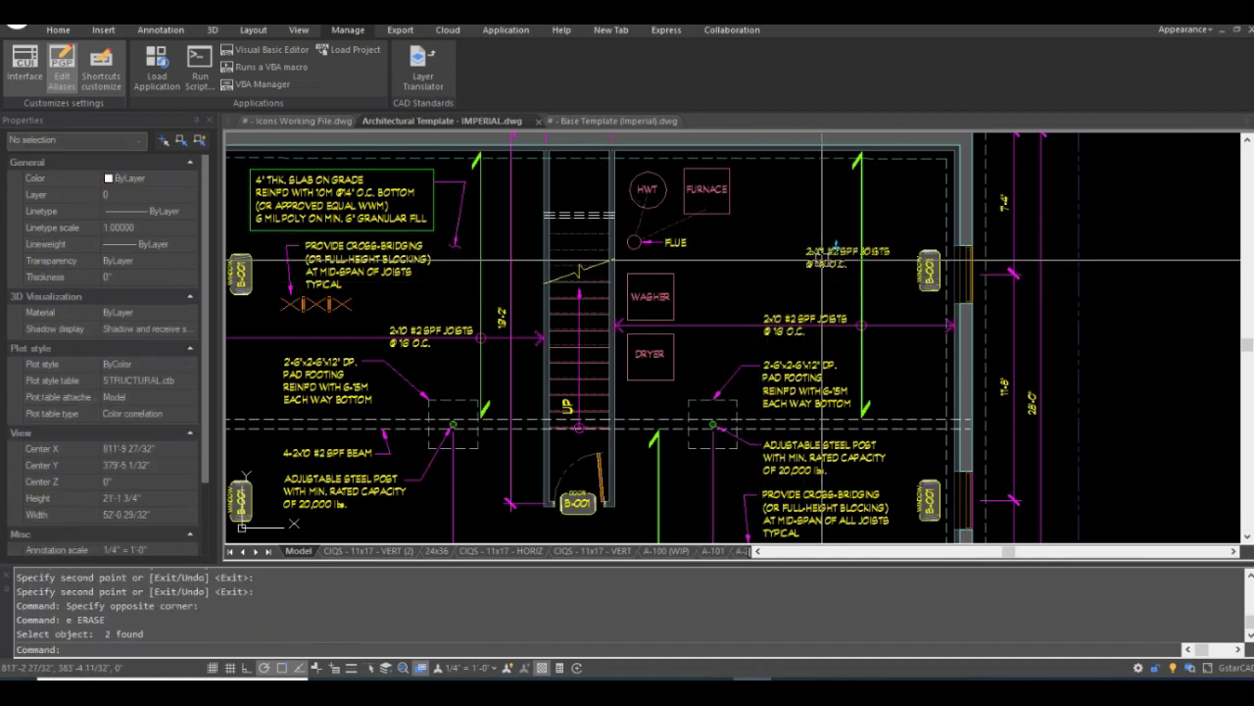
click(821, 256)
text(e)
key(Return)
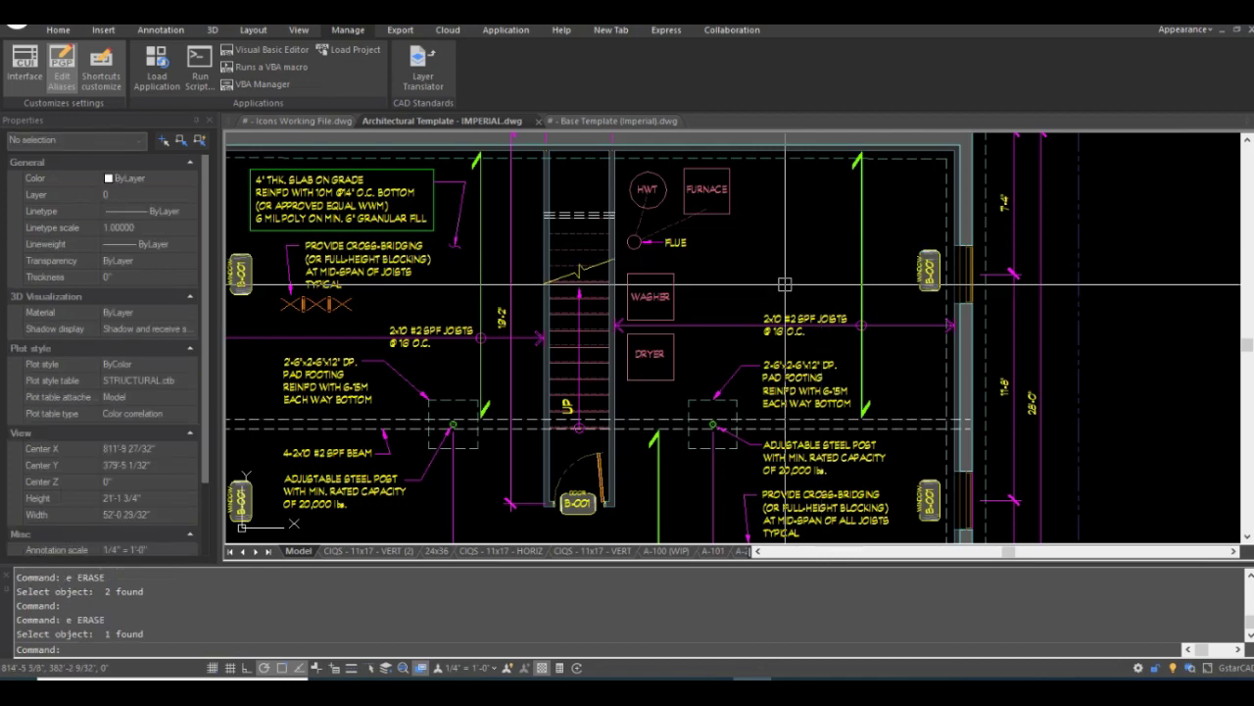
Start a line with L from the top-right wall corner.
middle_drag(787, 272, 724, 298)
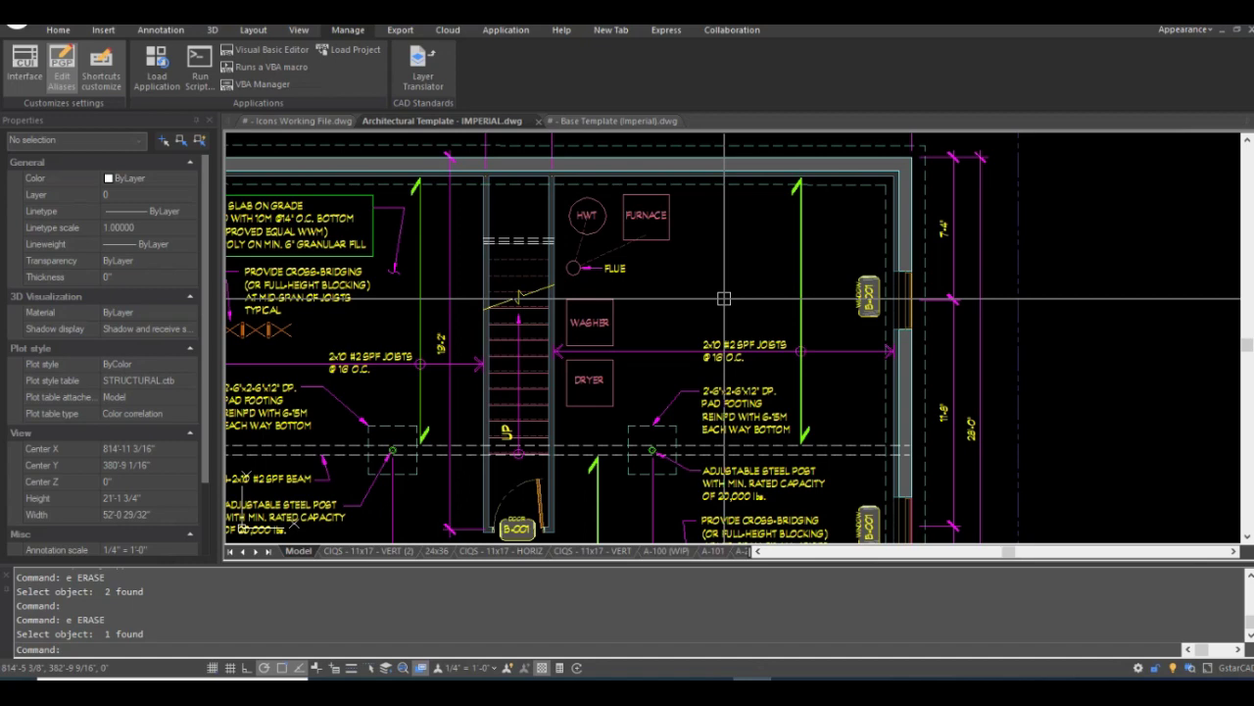
middle_drag(724, 297, 636, 253)
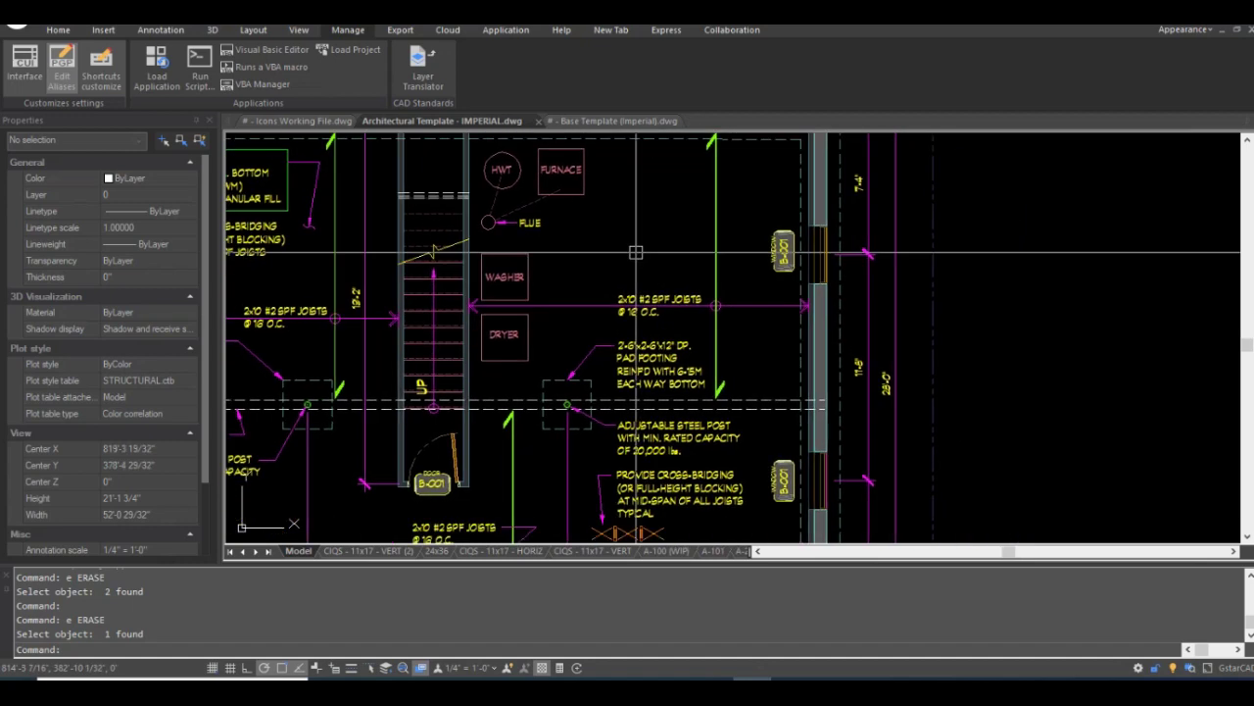
text(l)
key(Return)
middle_drag(817, 171, 806, 224)
click(806, 182)
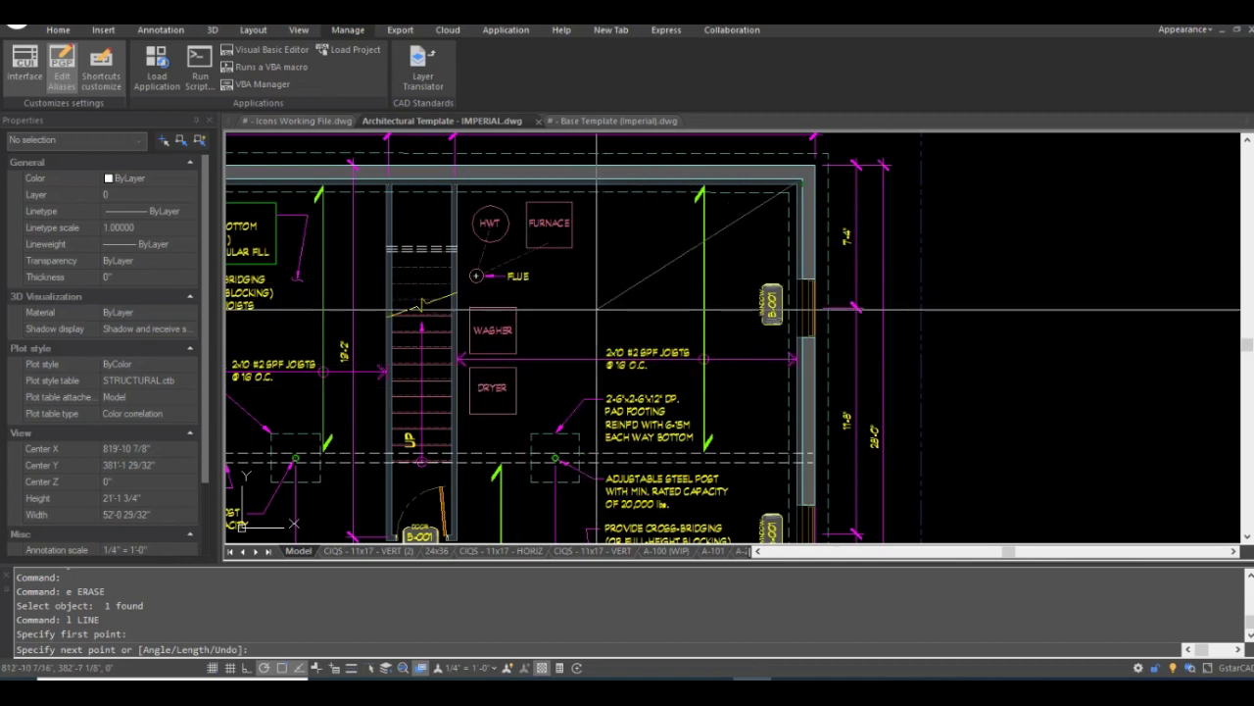
End the line on a snapped endpoint using the Endpoint snap override, then exit LINE.
right_click(603, 295)
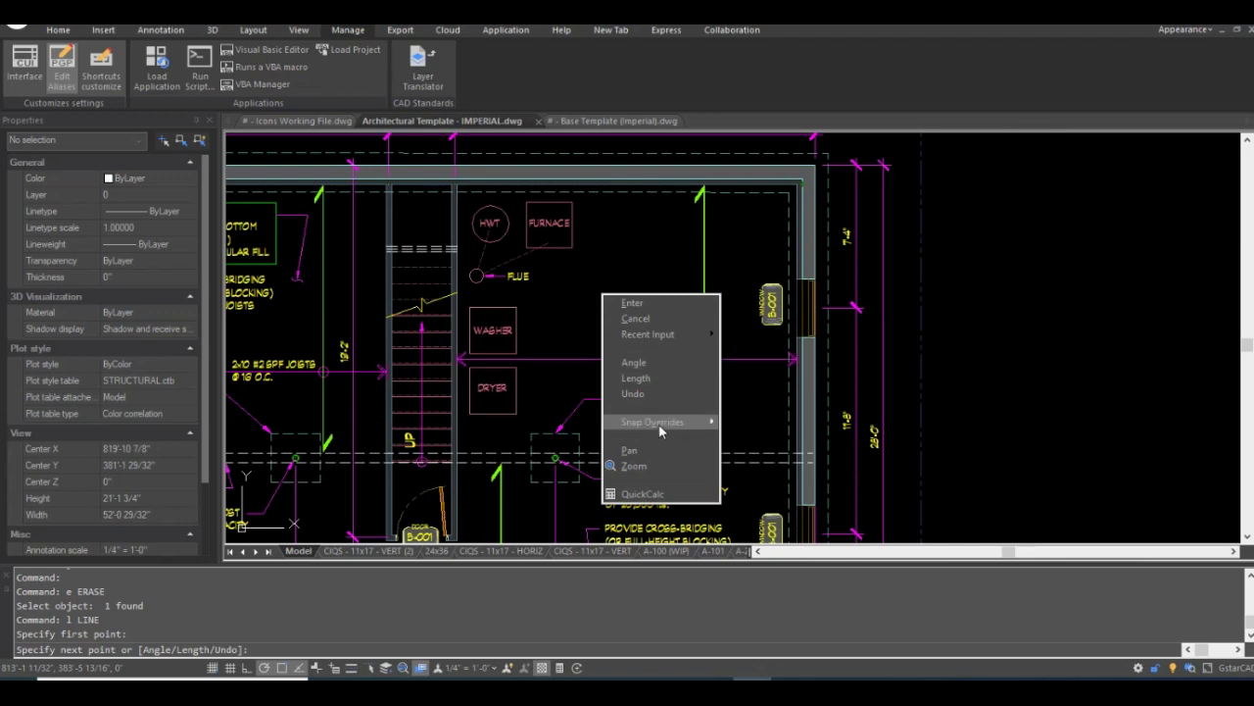
mouse_move(659, 423)
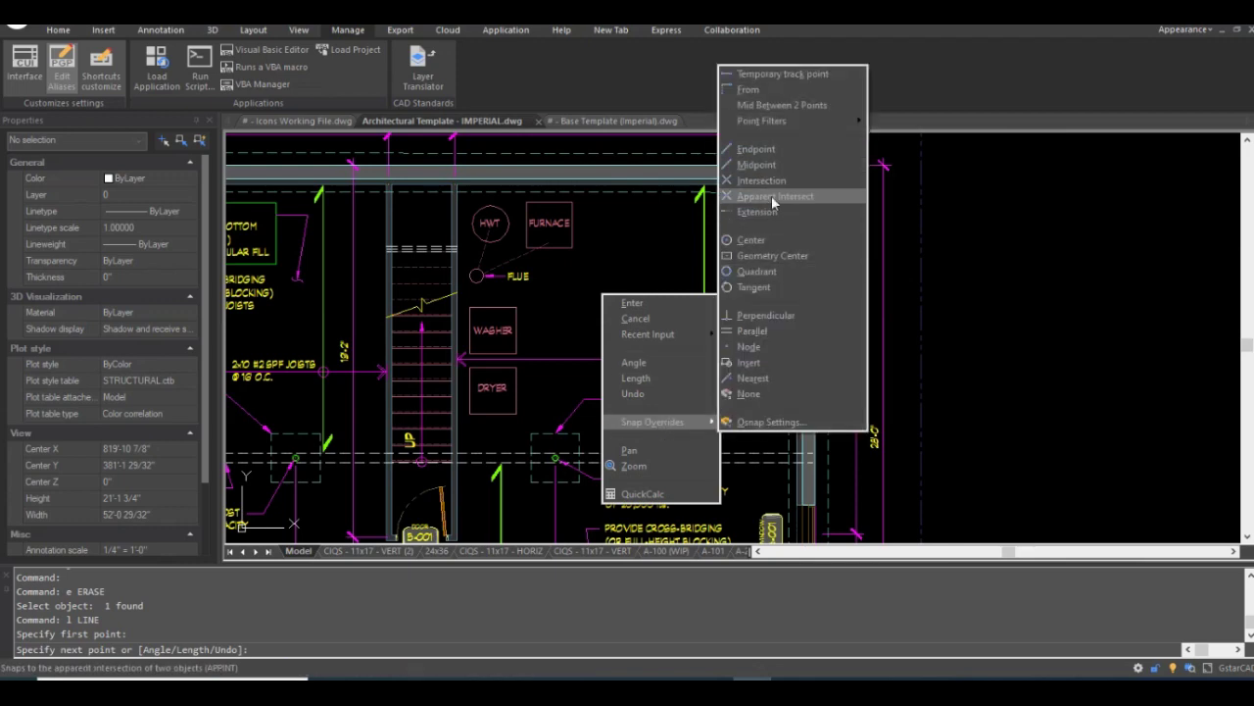
click(755, 148)
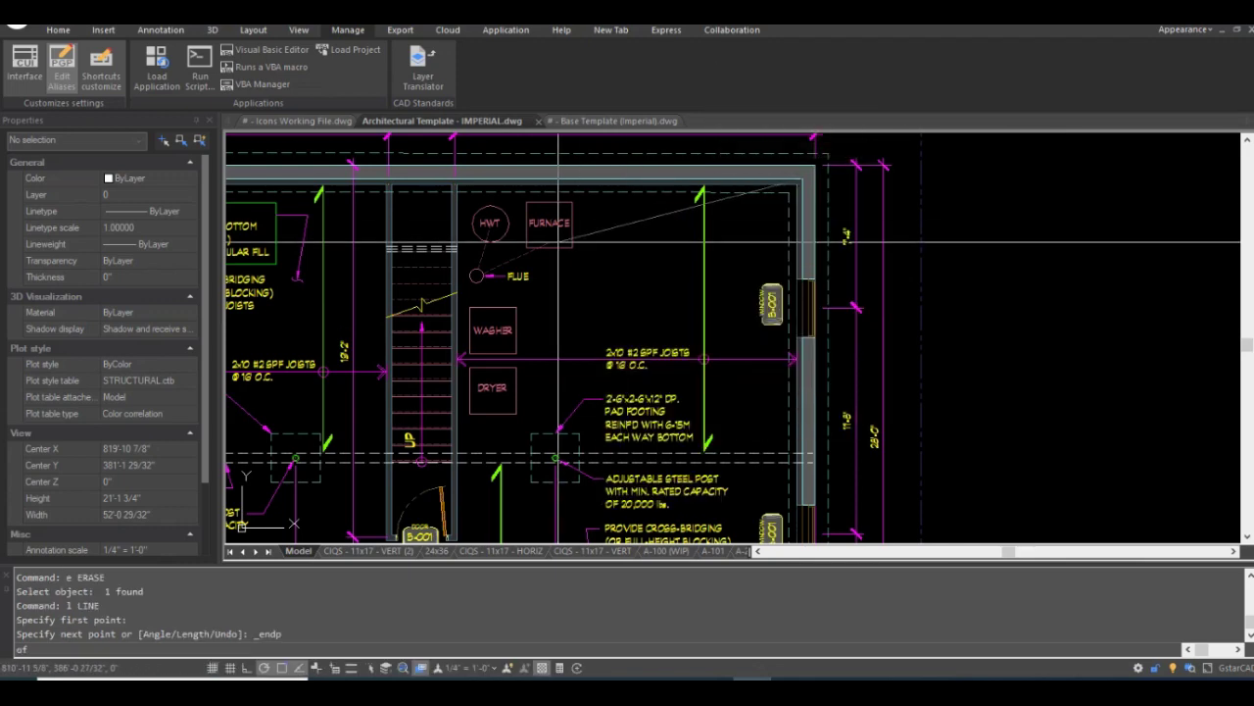
click(552, 245)
key(Escape)
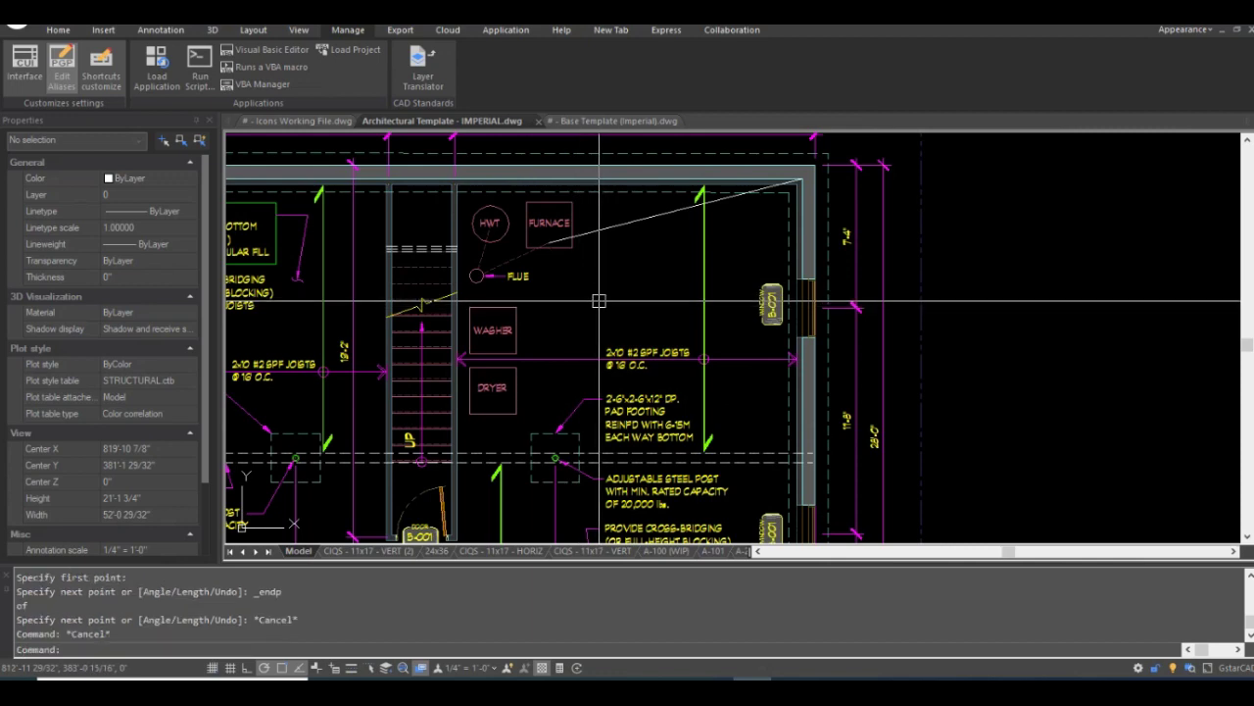
Start a new line at the first line's midpoint and apply the NEA override.
text(l)
key(Return)
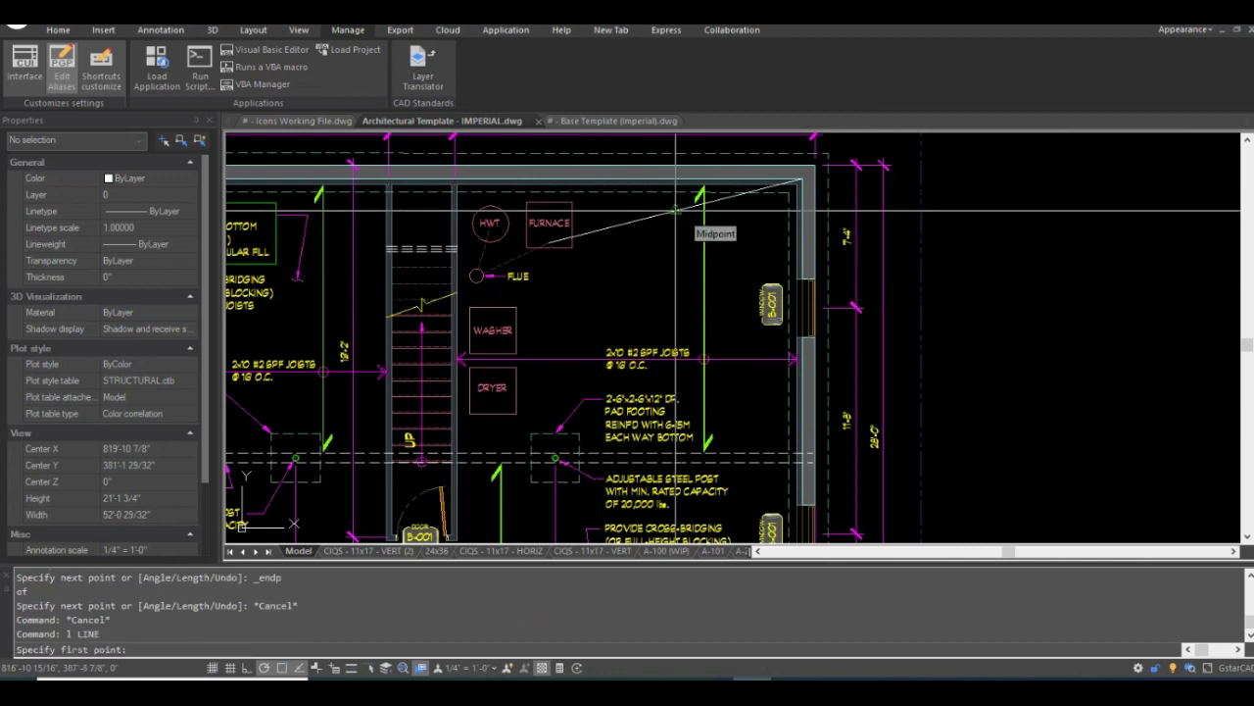
click(676, 209)
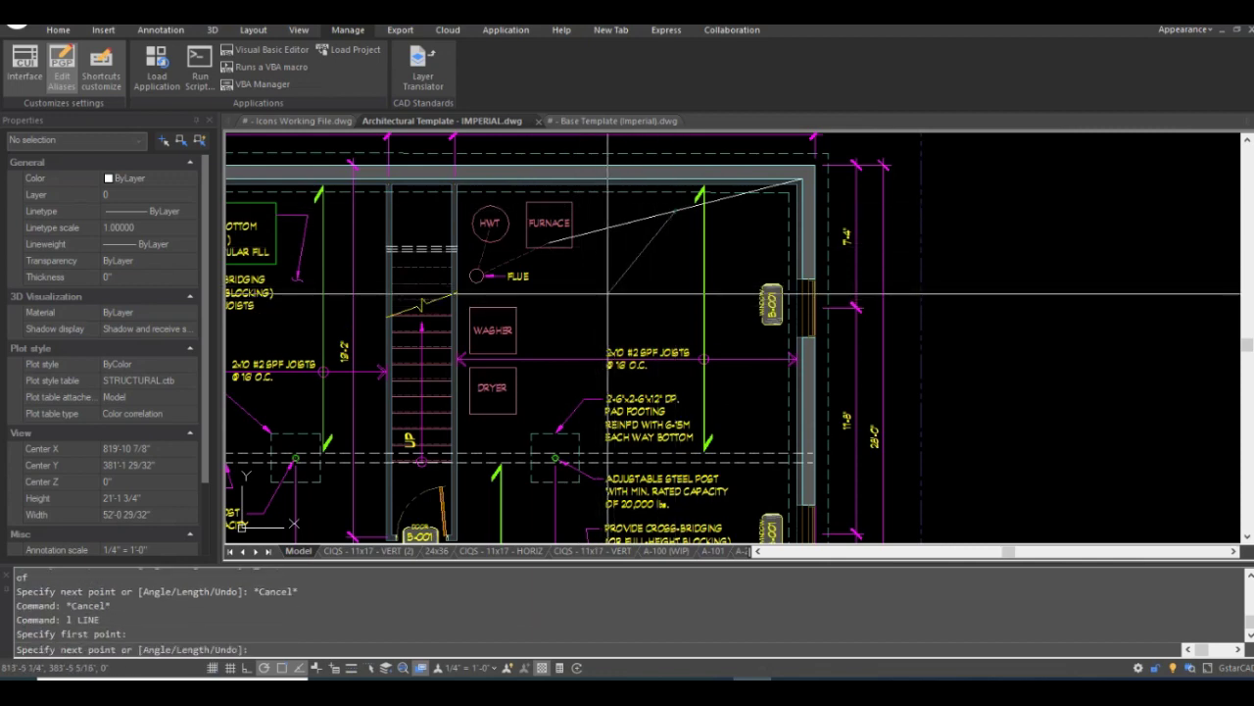
text(n)
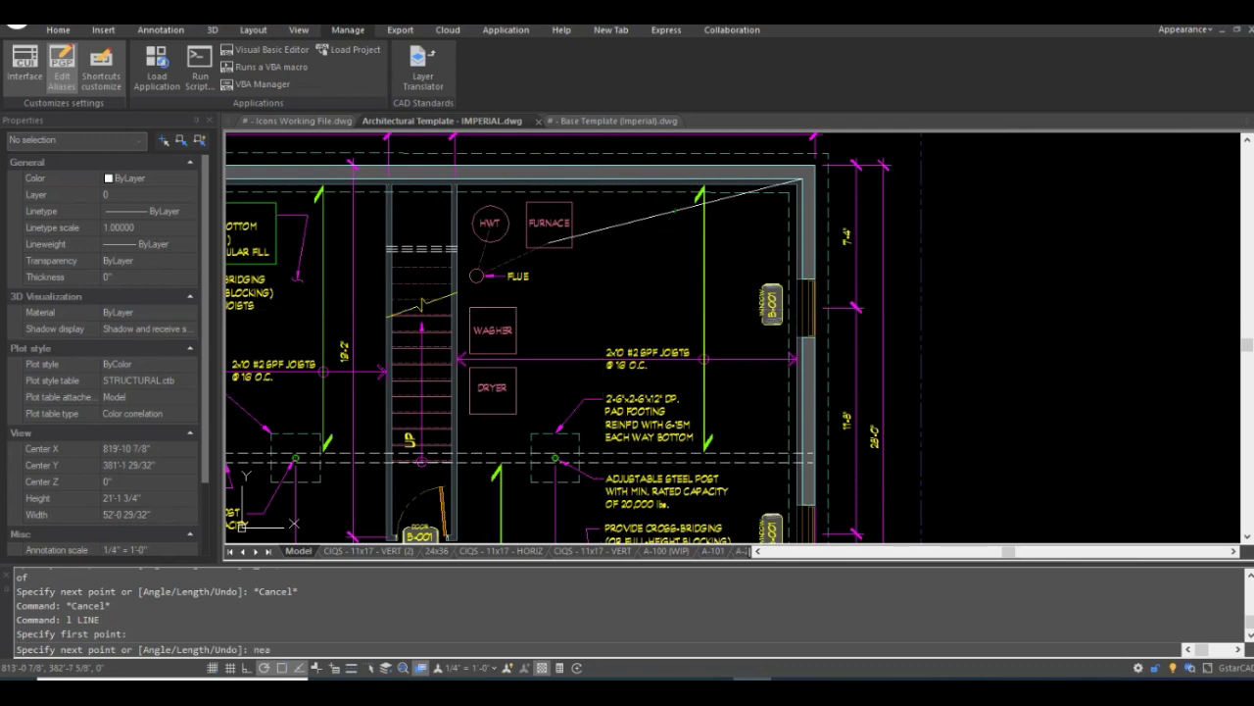
text(ea)
key(Return)
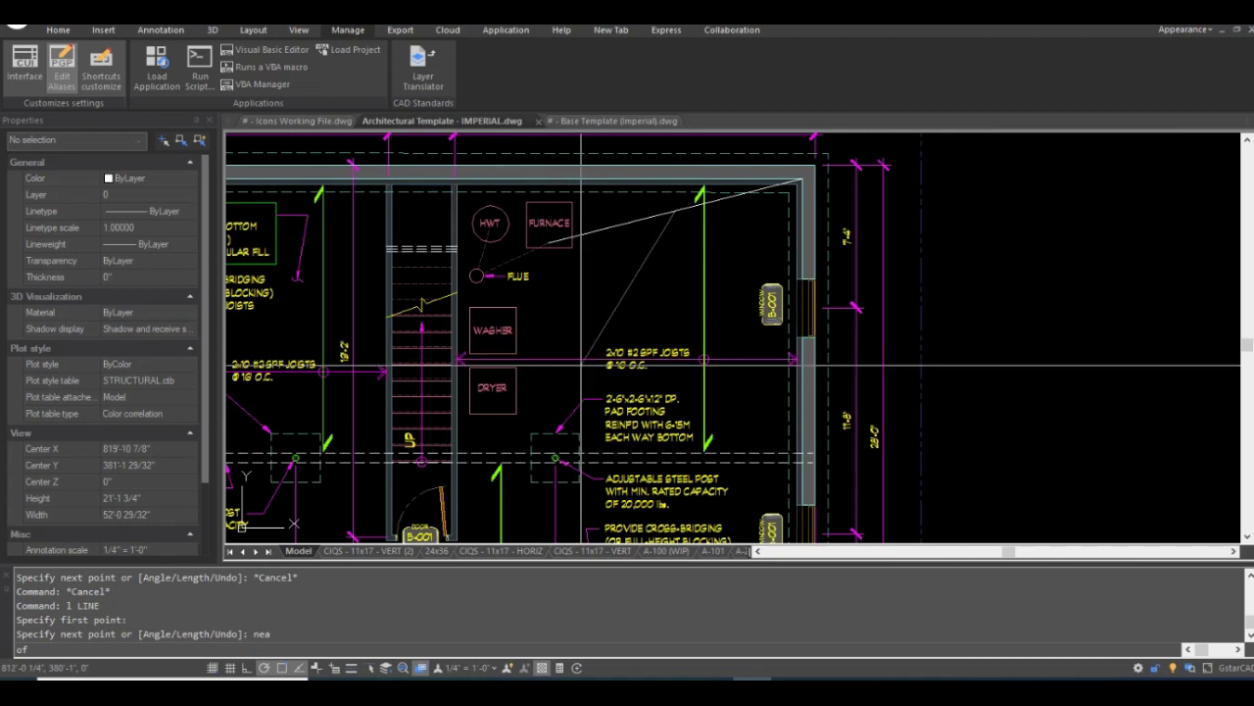
End the line on the nearest point of the horizontal line.
scroll(595, 365, up, 4)
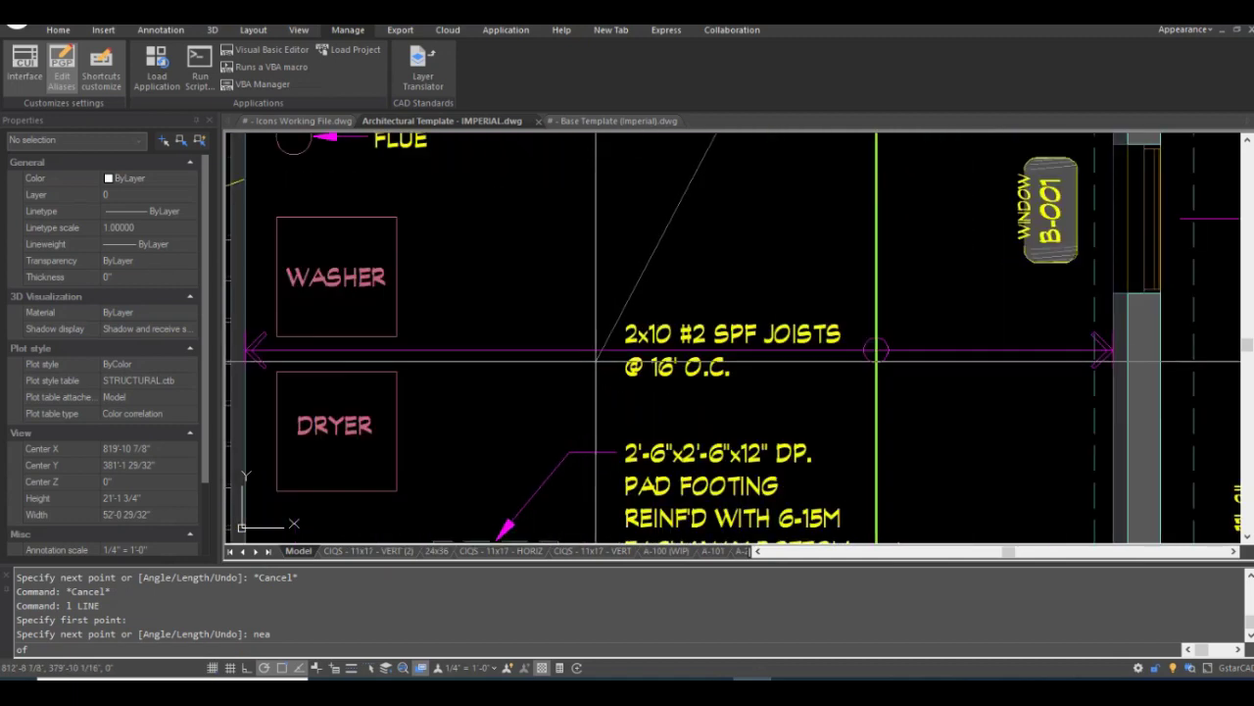
click(506, 370)
scroll(529, 368, down, 5)
key(Return)
Start another line and apply the NONE no-snap override to its next point.
scroll(574, 359, up, 2)
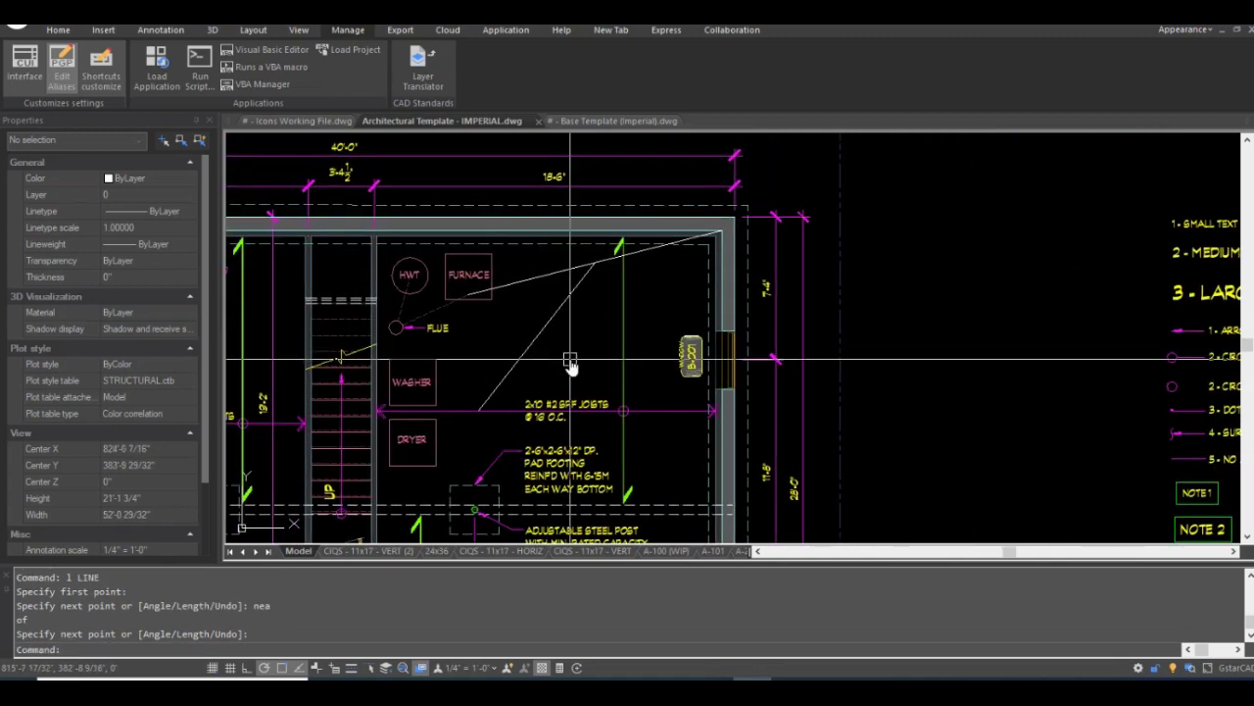
text(l)
key(Return)
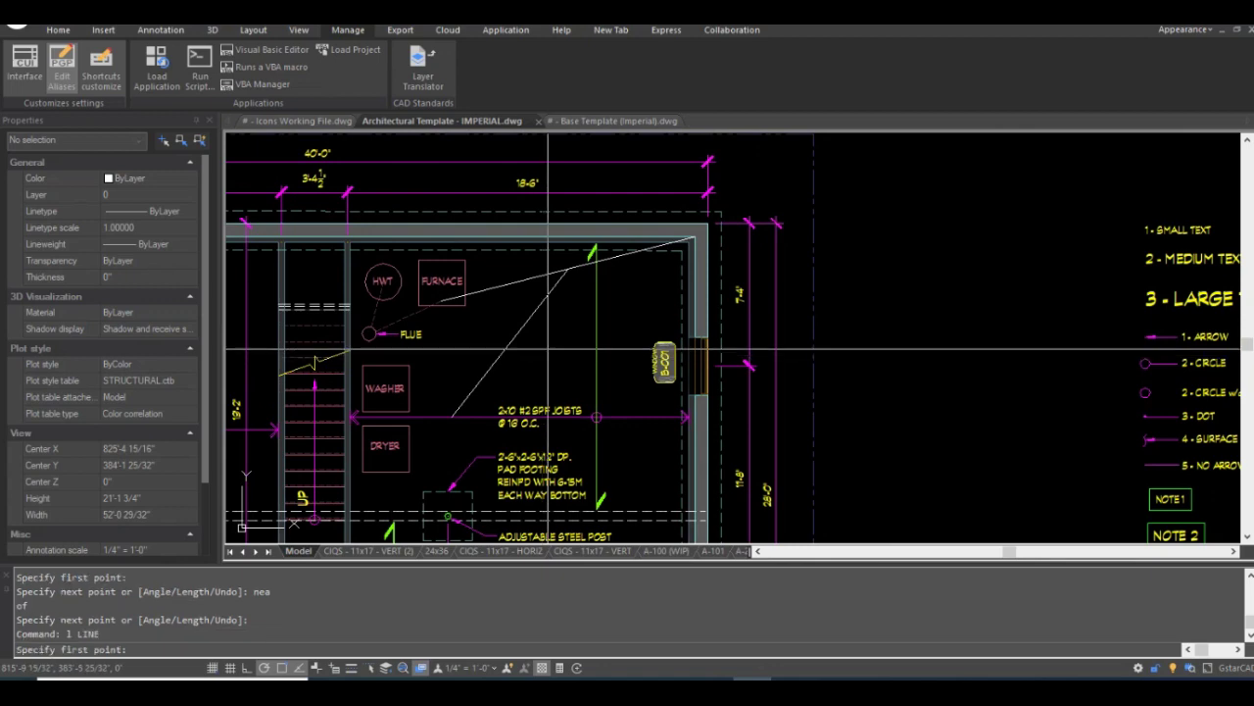
click(565, 265)
scroll(580, 342, up, 2)
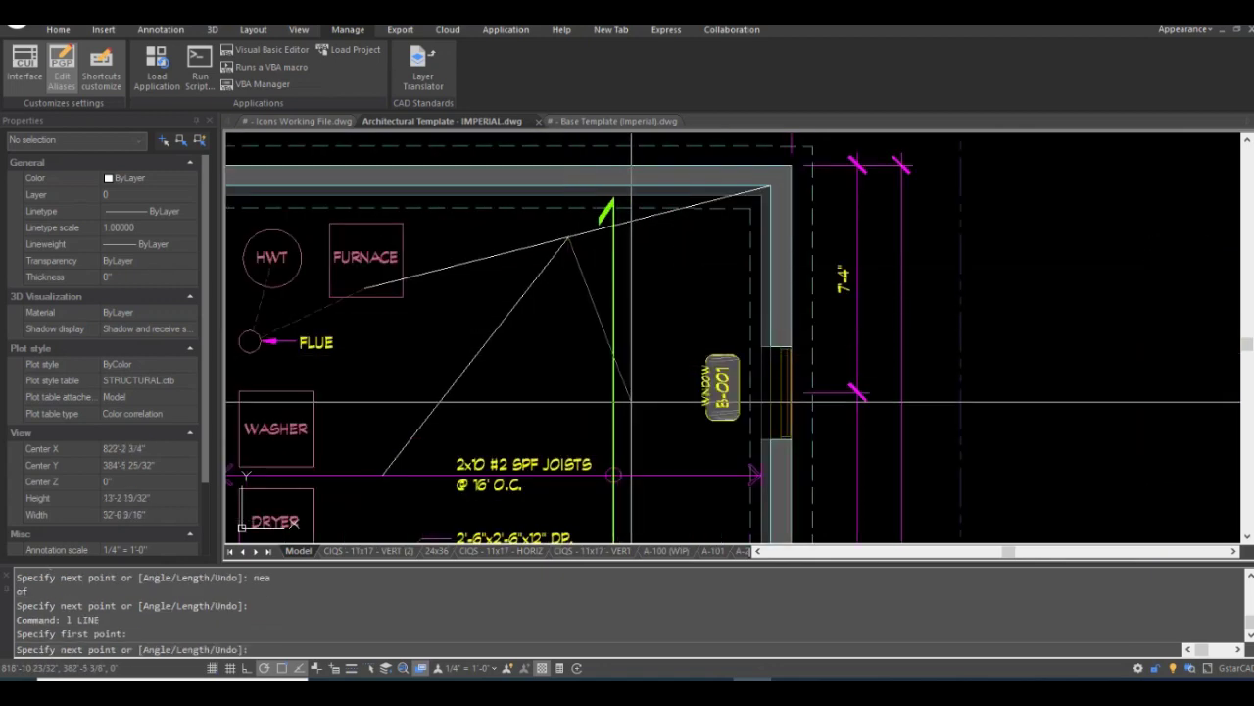
scroll(568, 338, up, 3)
scroll(570, 343, down, 2)
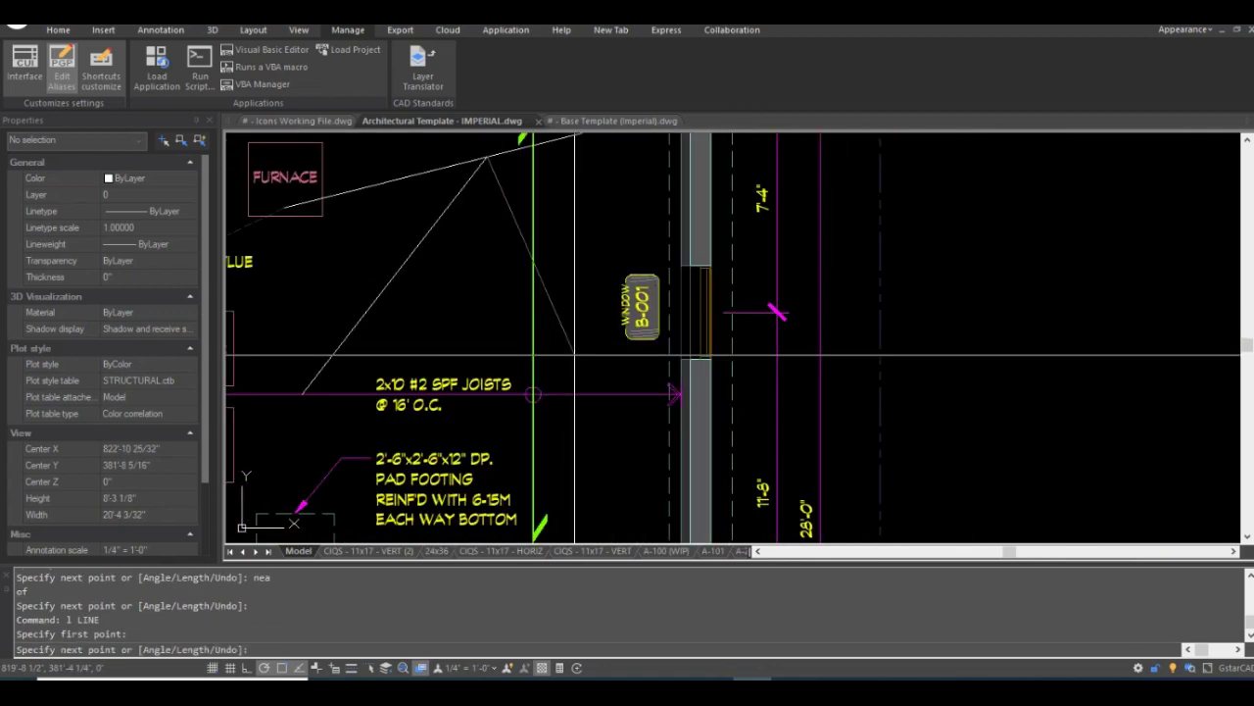
scroll(572, 357, up, 2)
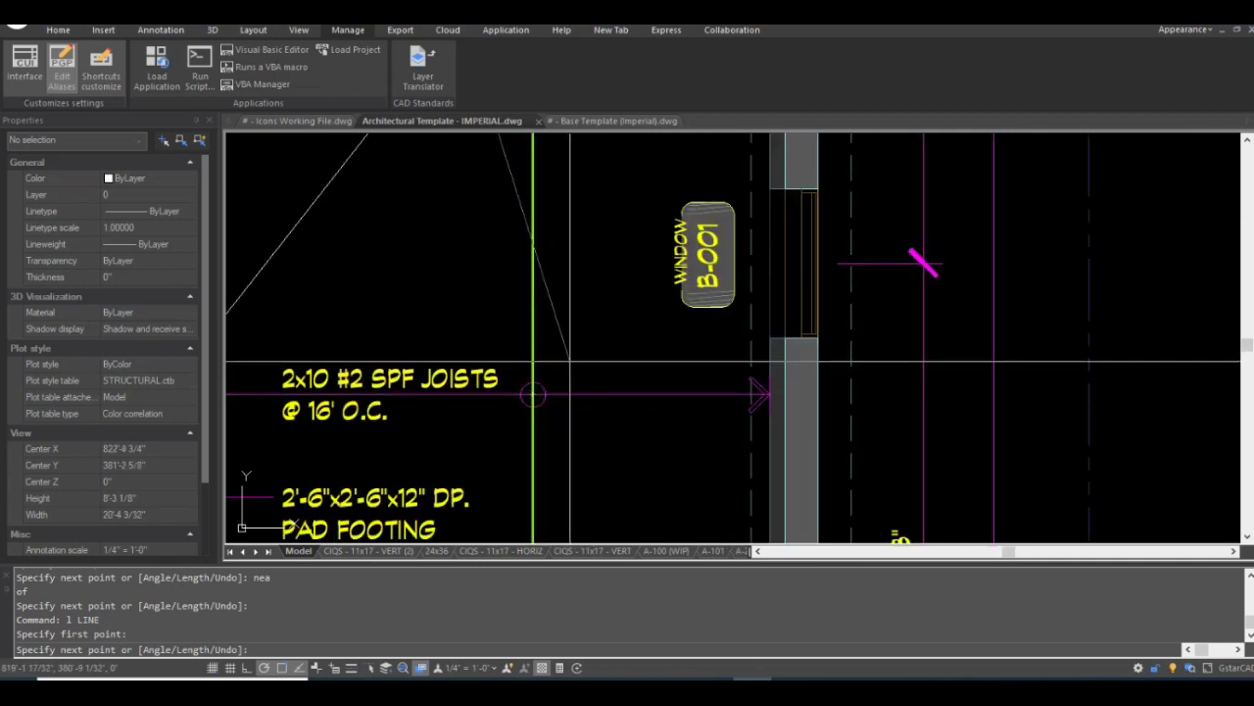
text(none)
key(Return)
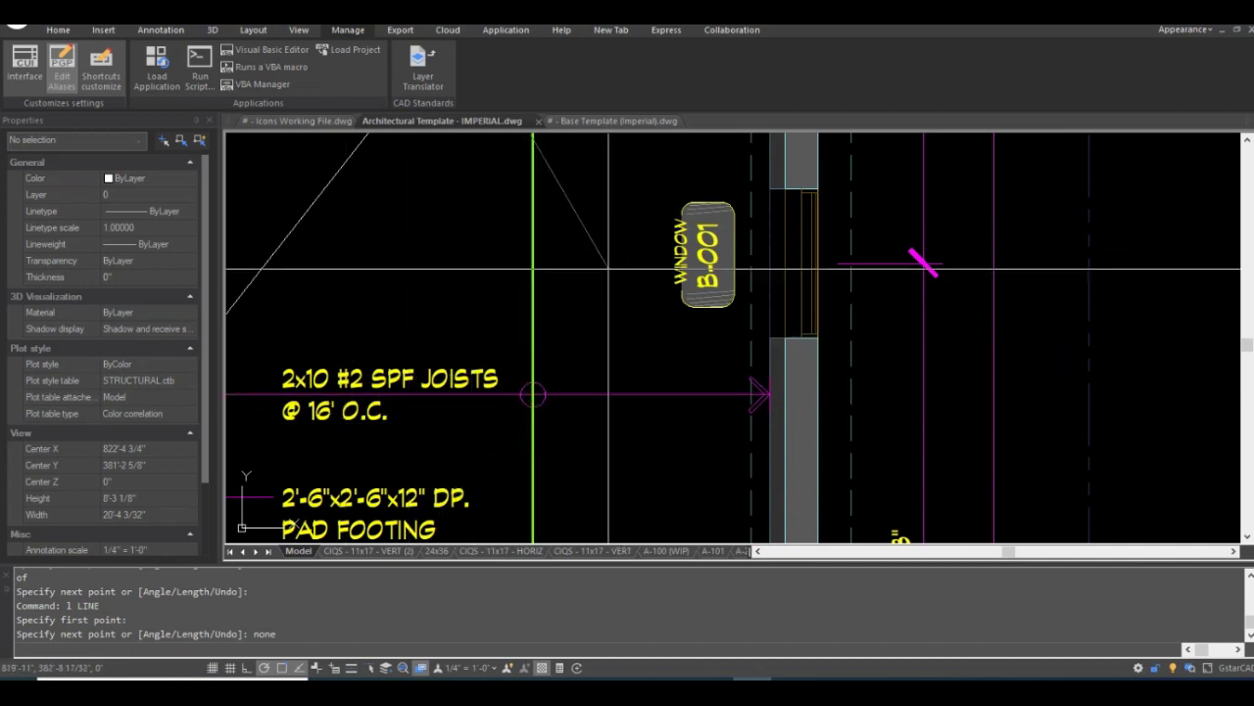
Cancel that line without placing its second point.
middle_drag(608, 304, 566, 456)
scroll(566, 455, down, 3)
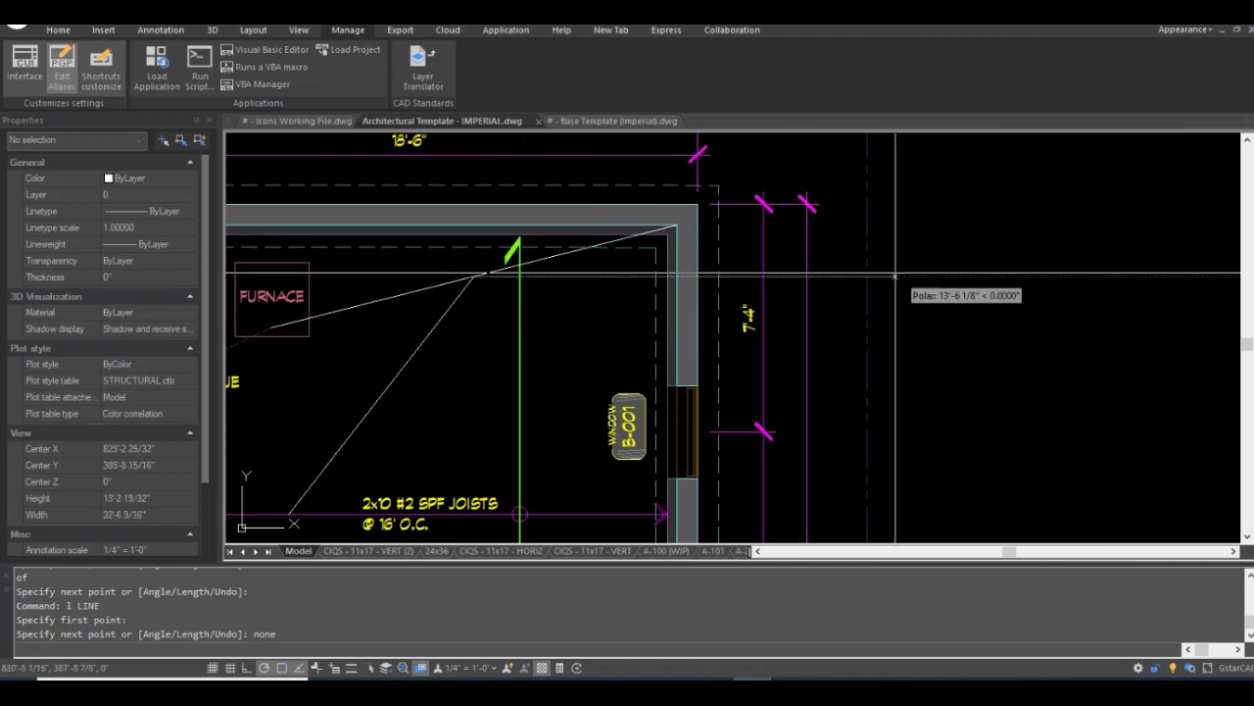
middle_drag(596, 408, 634, 255)
scroll(586, 314, up, 6)
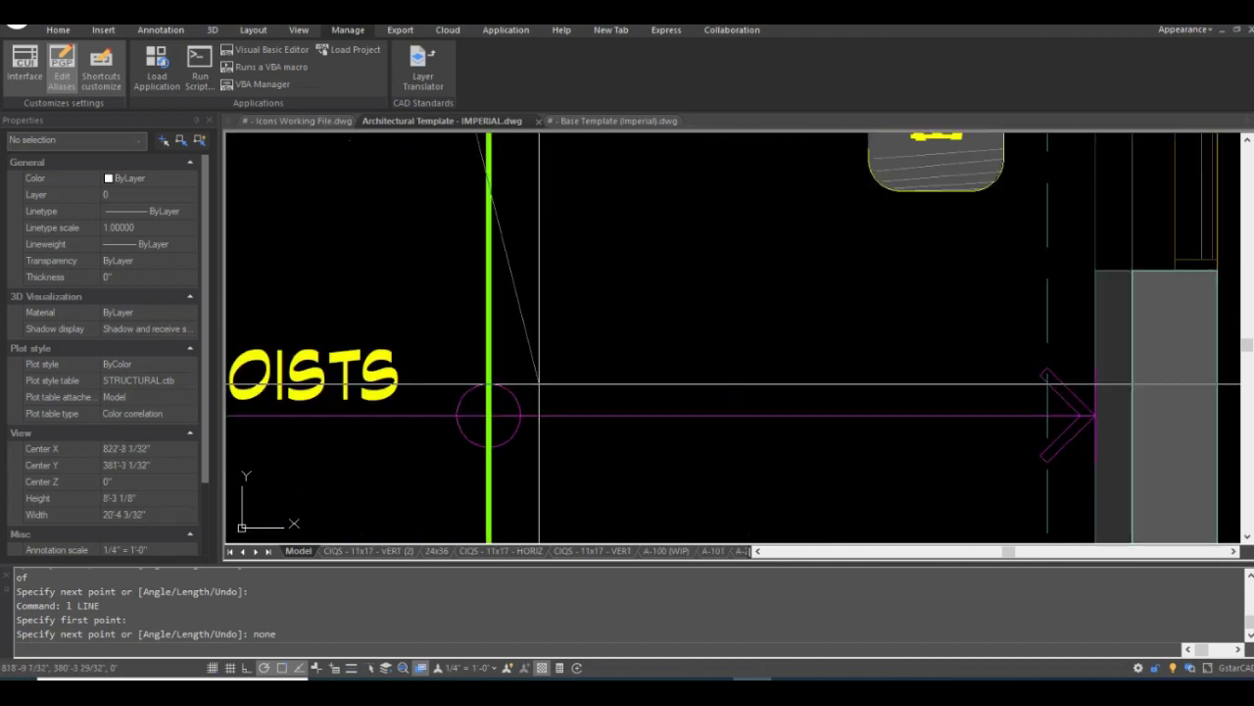
scroll(489, 413, up, 4)
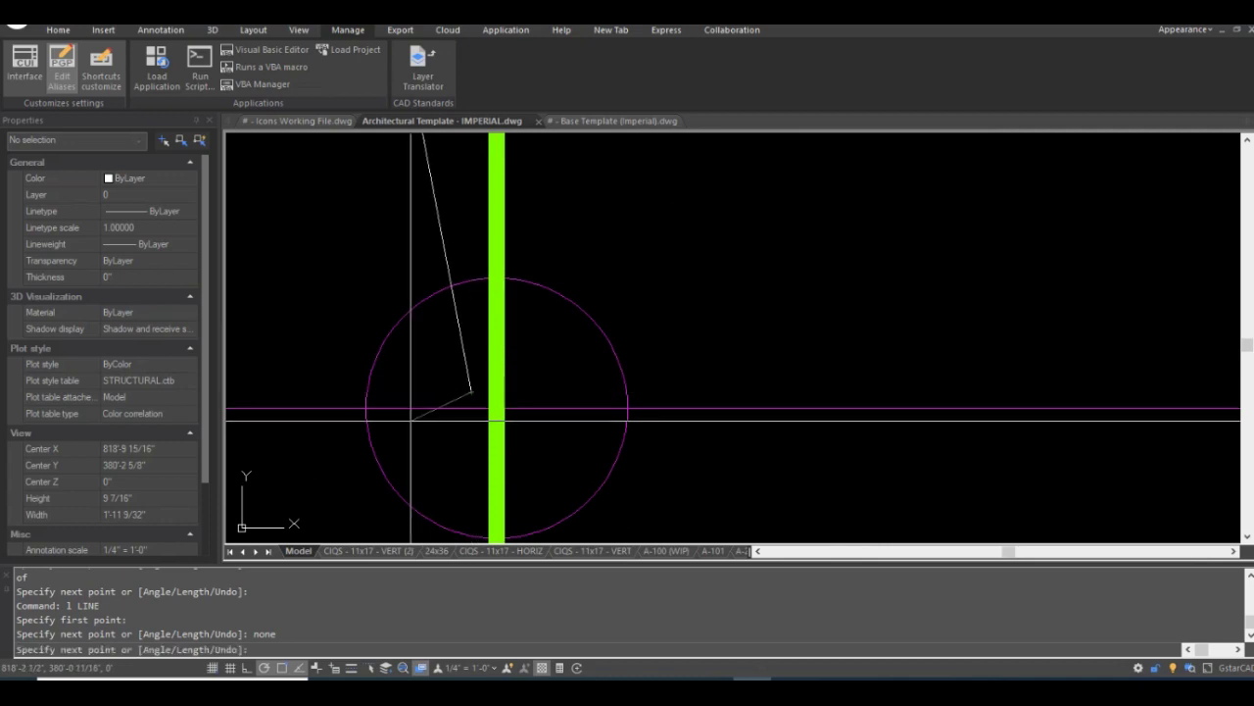
key(Escape)
scroll(529, 387, up, 2)
scroll(540, 366, down, 5)
scroll(533, 252, down, 8)
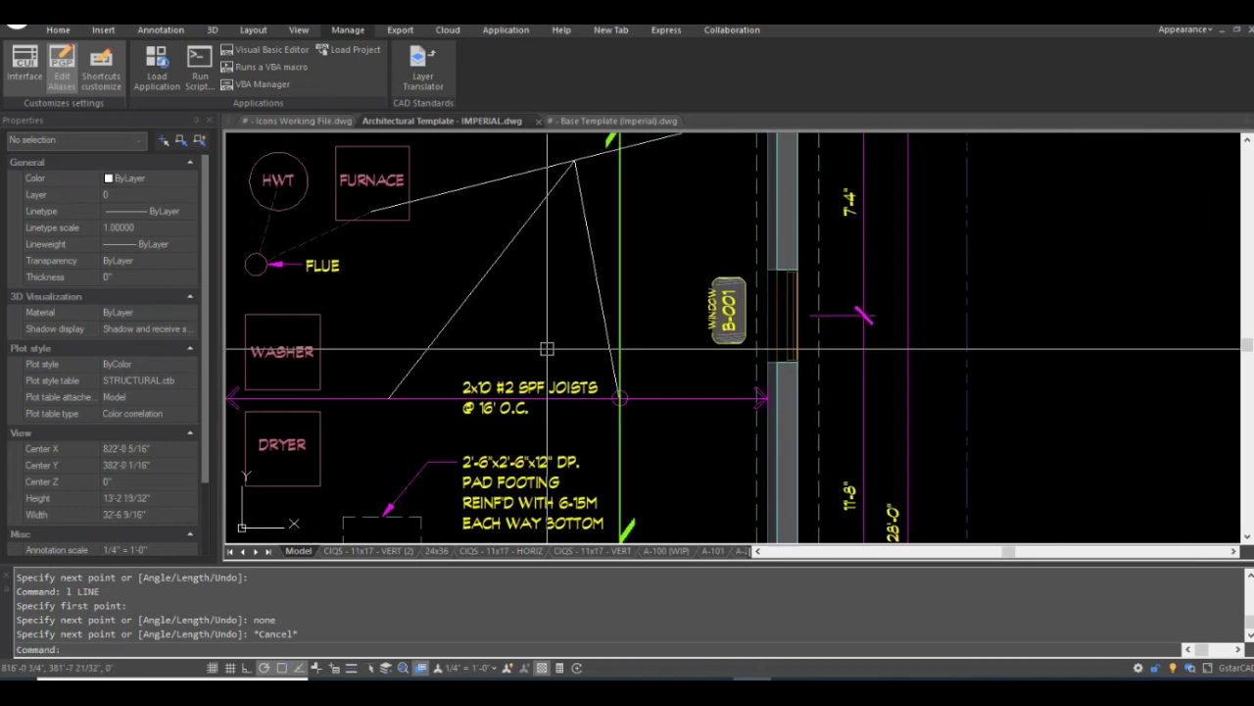
Start a new line midway between two picked points using M2P.
text(l)
key(Return)
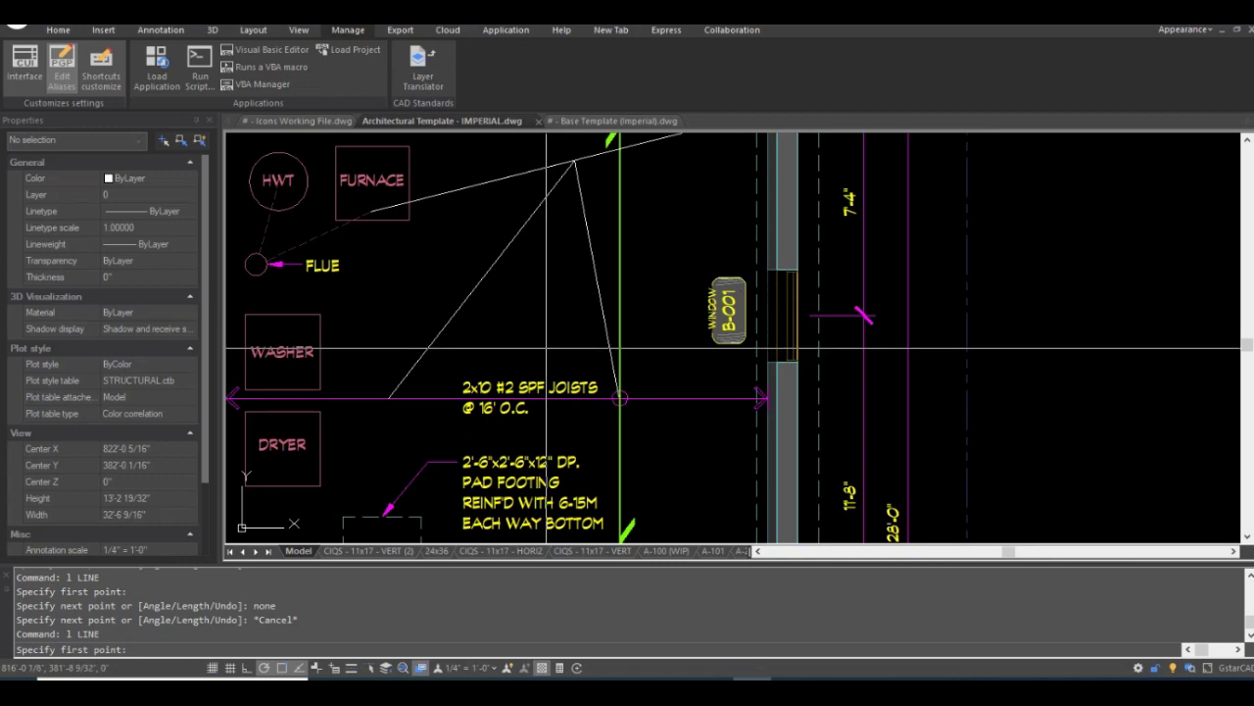
mouse_move(544, 335)
middle_down()
mouse_move(548, 364)
mouse_move(637, 327)
mouse_move(619, 373)
mouse_move(614, 325)
mouse_move(536, 308)
middle_up()
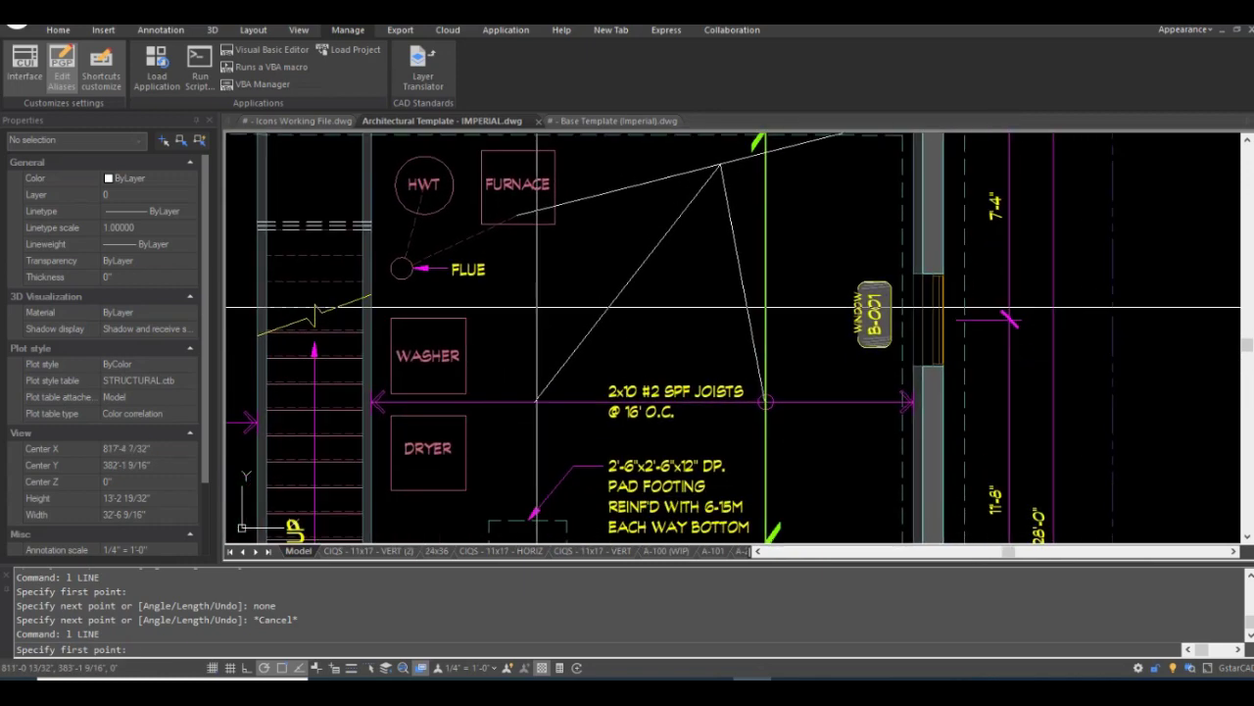
text(m2p)
key(Return)
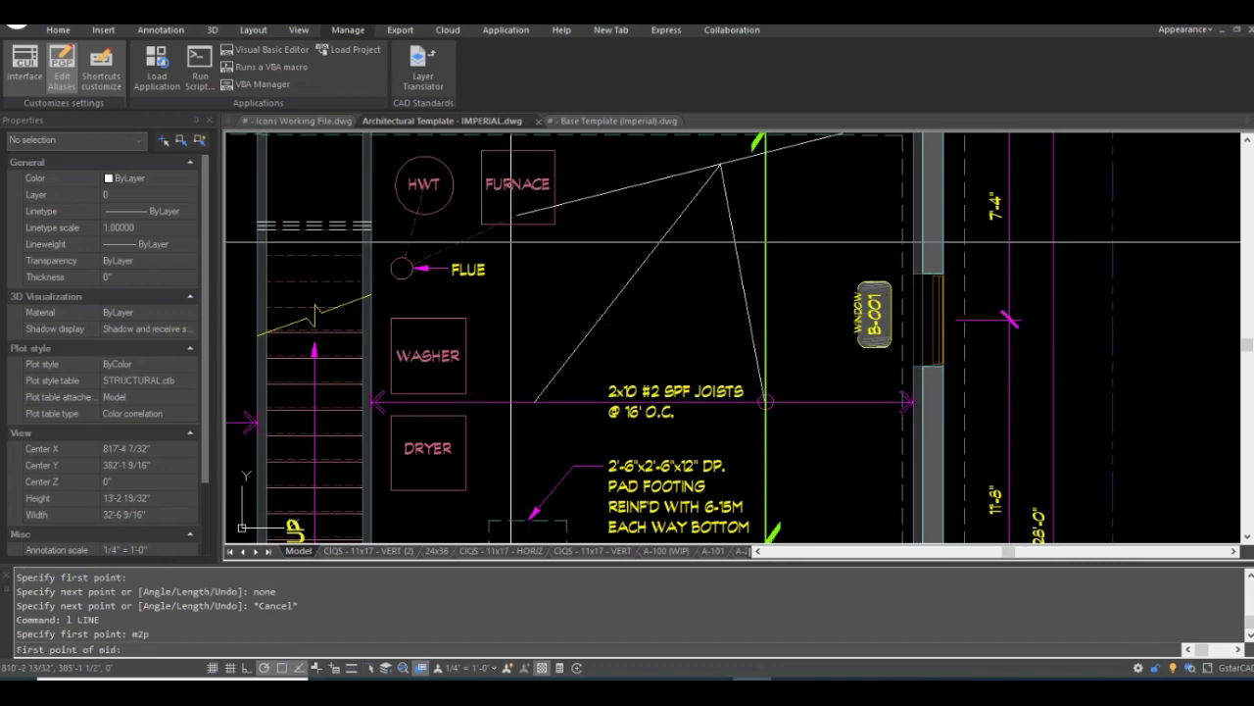
click(483, 223)
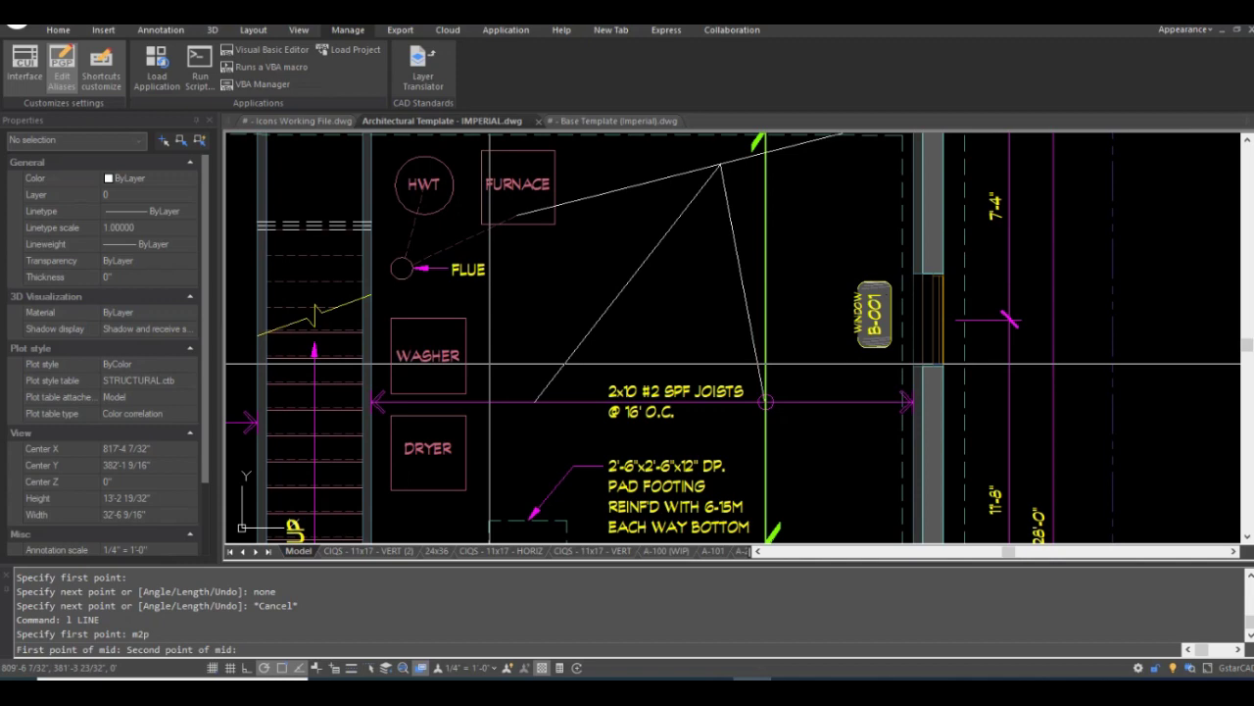
click(570, 400)
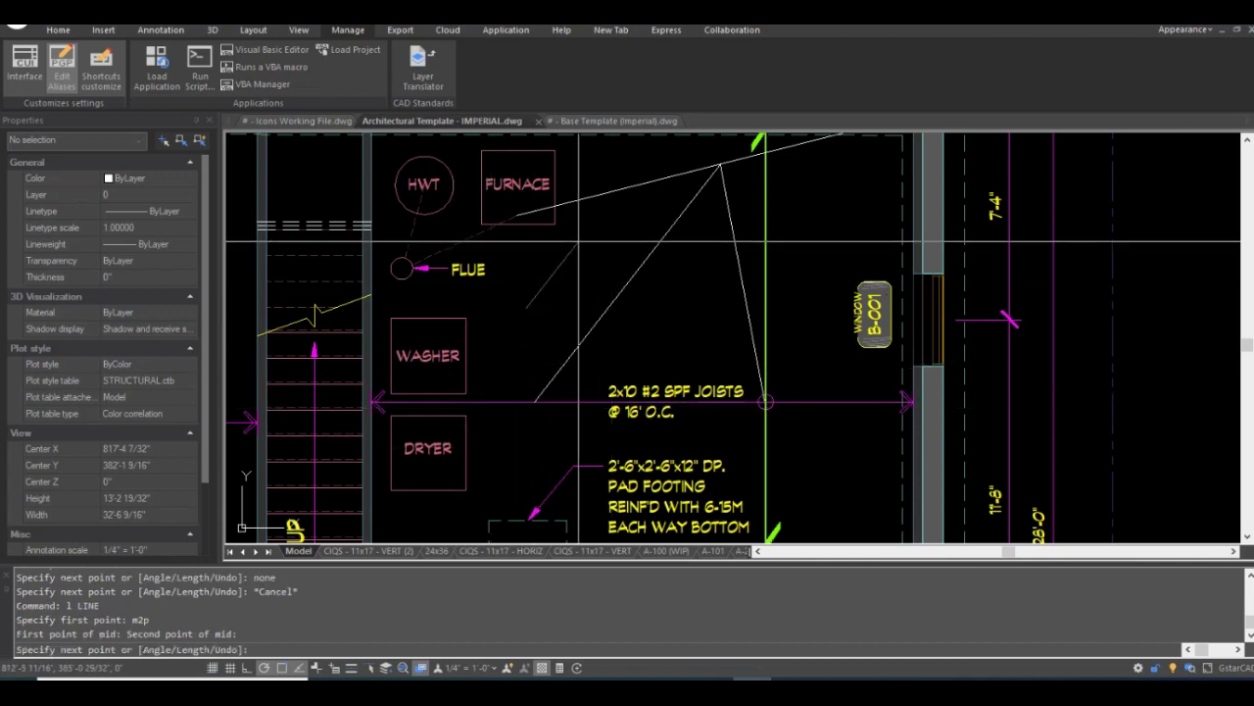
Place the line's end point and finish the LINE command.
scroll(588, 245, up, 2)
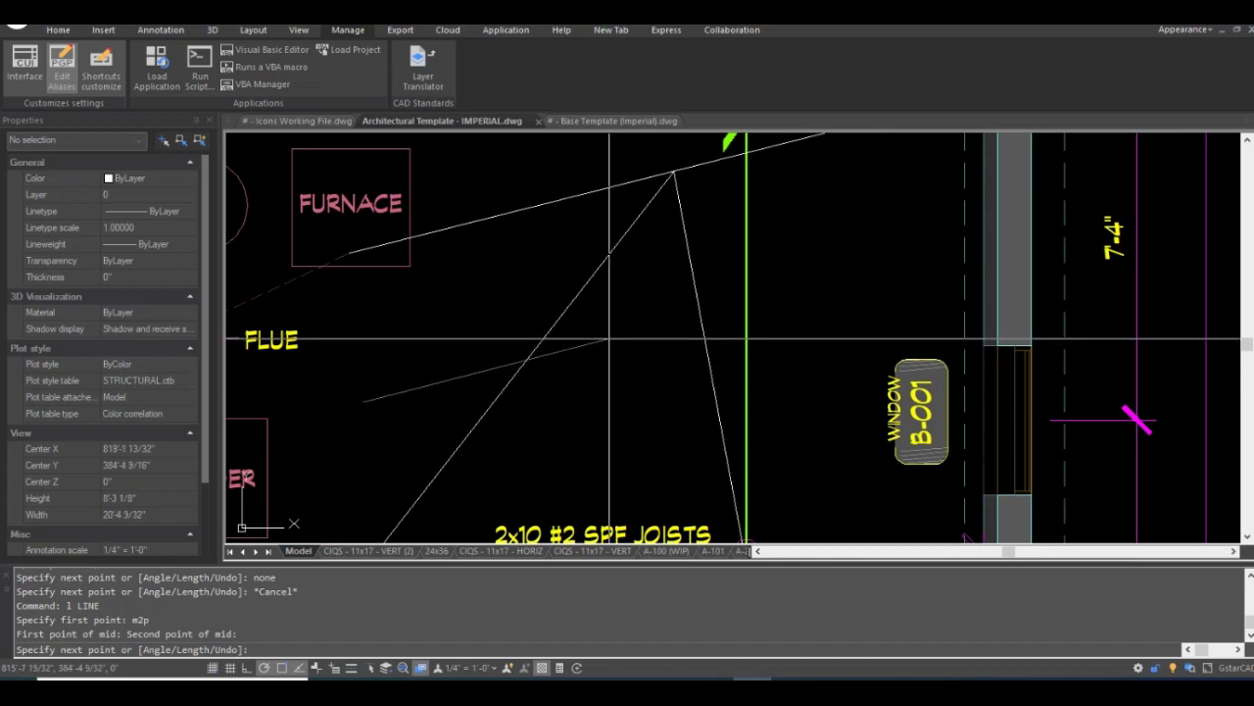
scroll(609, 339, down, 2)
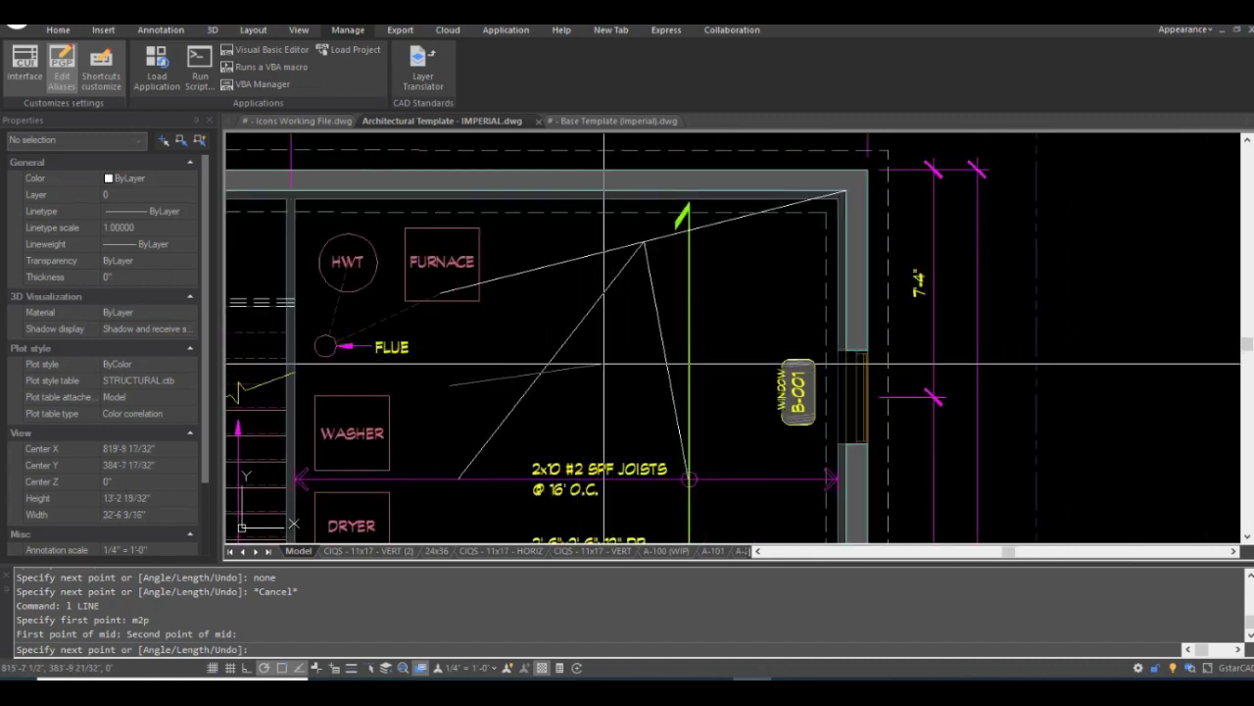
click(742, 321)
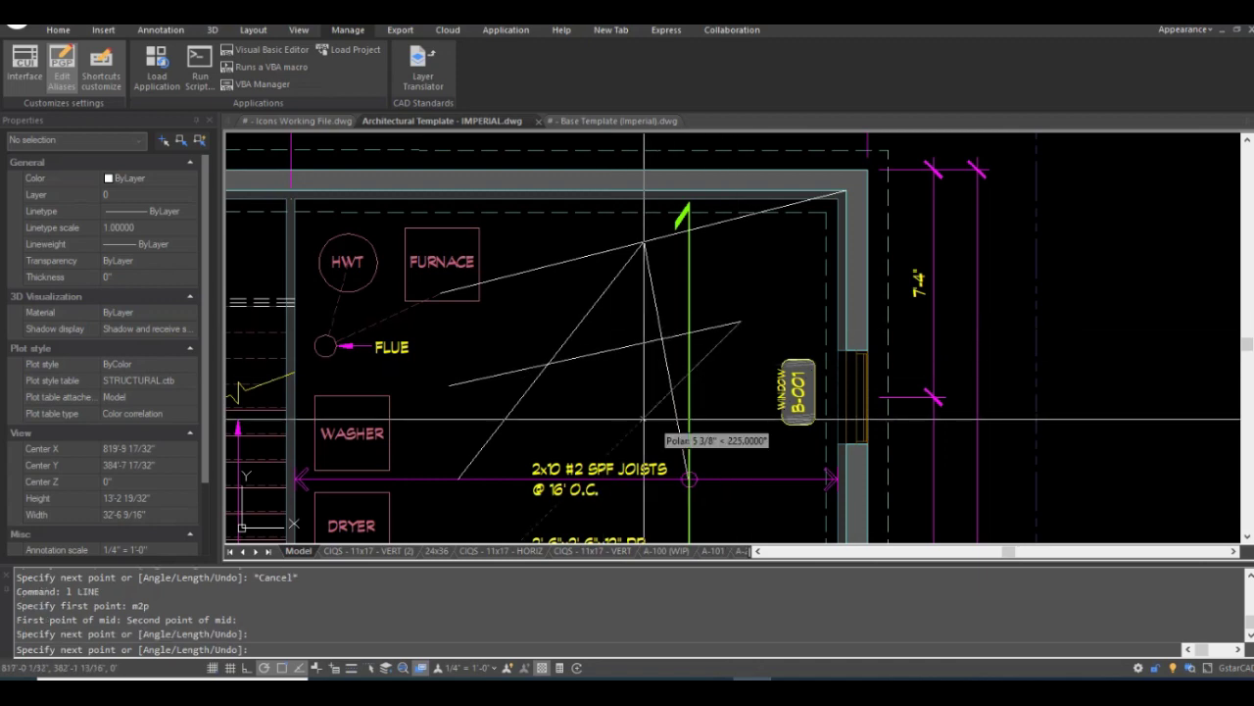
key(Return)
middle_drag(623, 412, 551, 398)
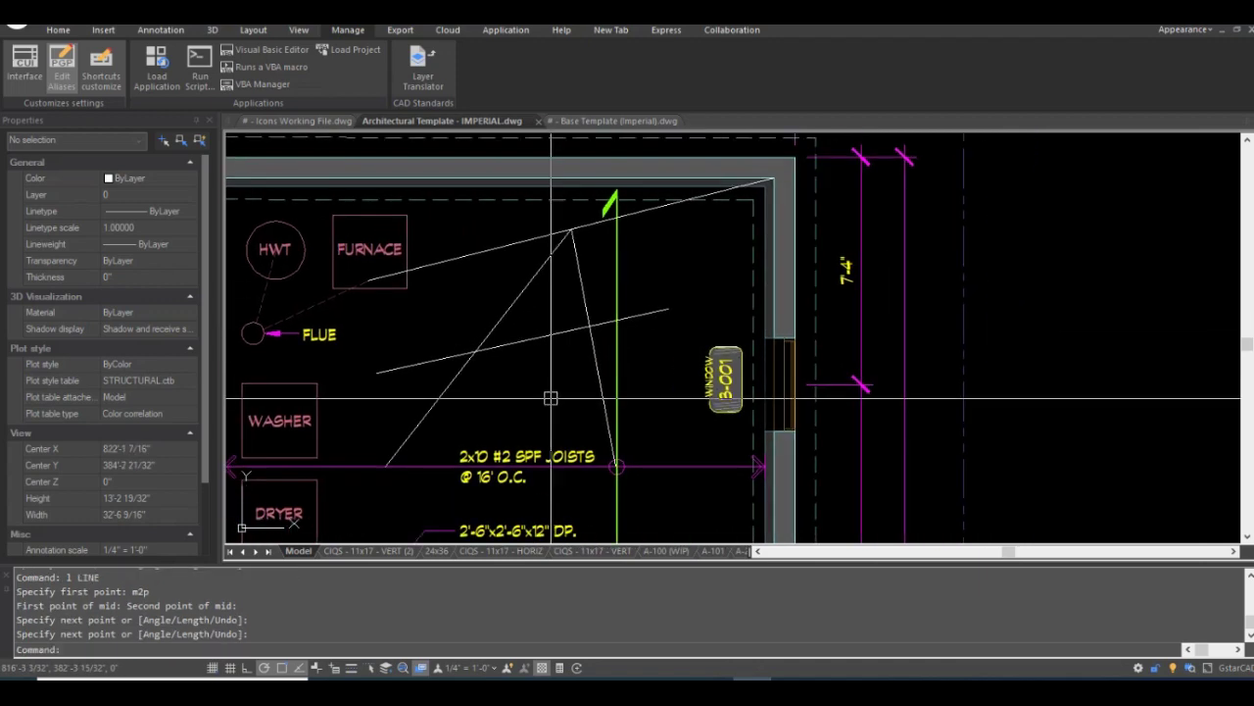
Crossing-select the three test lines and erase them.
click(602, 288)
click(487, 330)
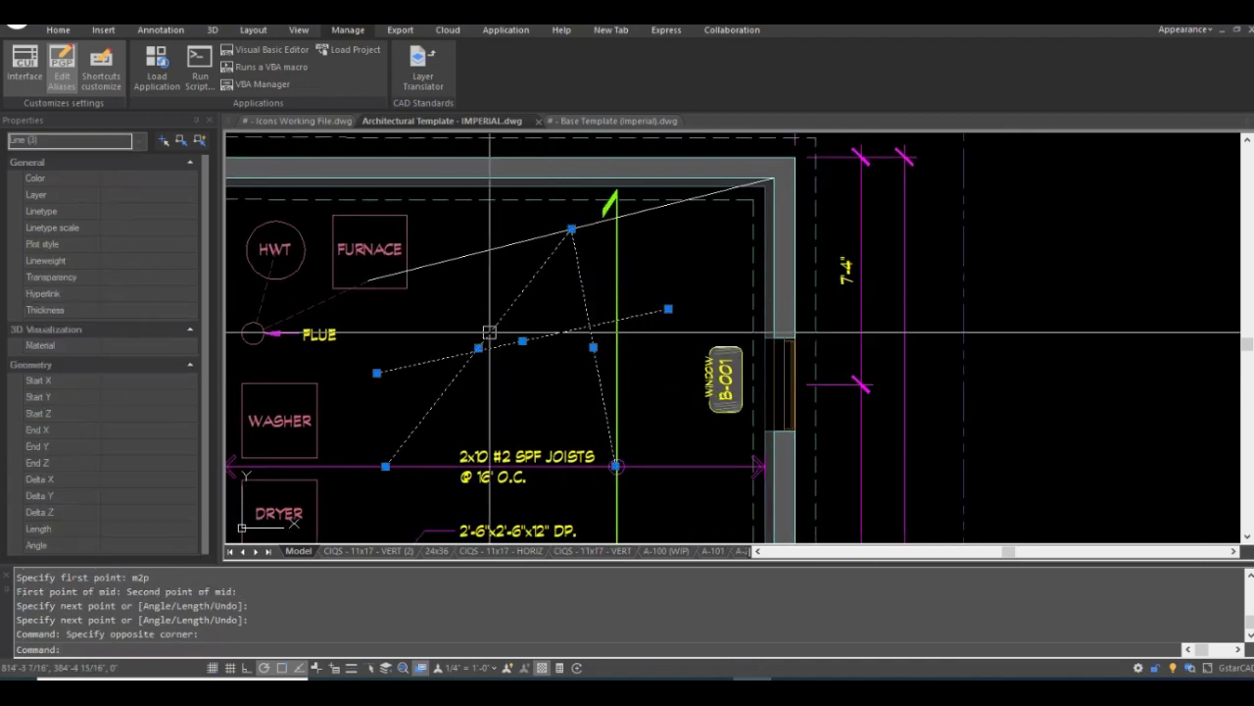
middle_drag(487, 257, 463, 323)
text(e)
key(Return)
Erase the last white test line and zoom out to the full floor plan.
click(506, 286)
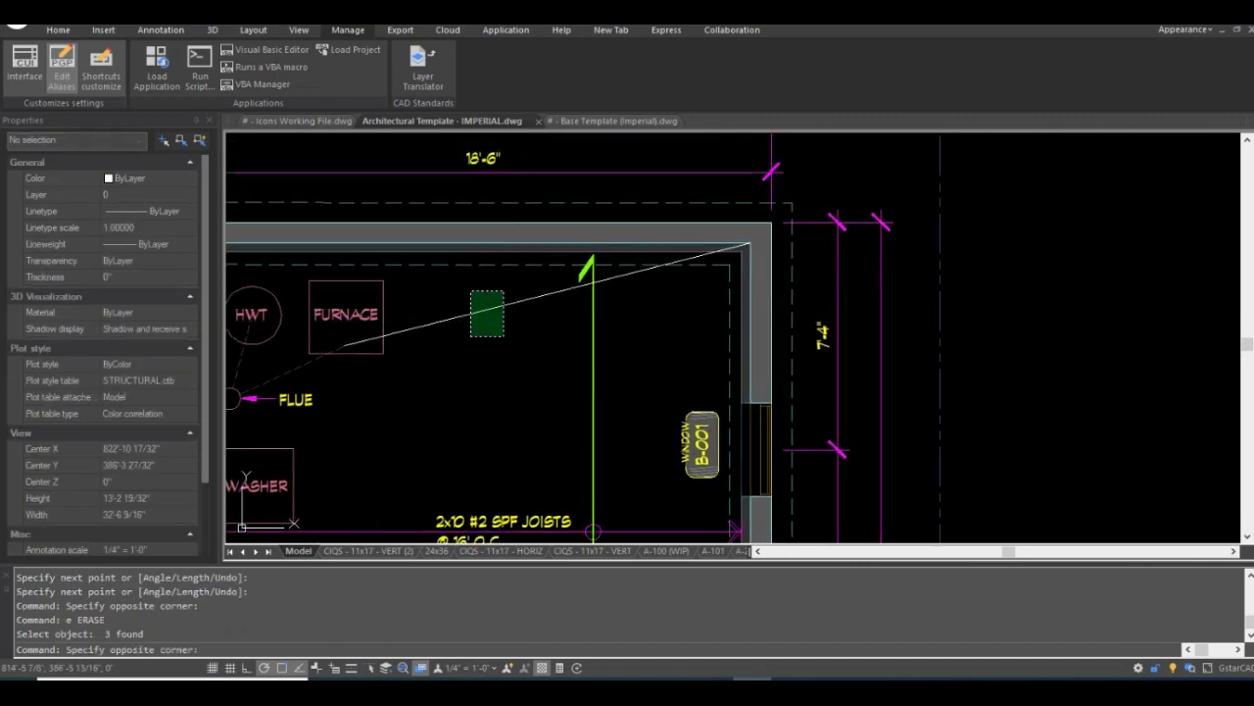
click(471, 336)
text(e)
key(Return)
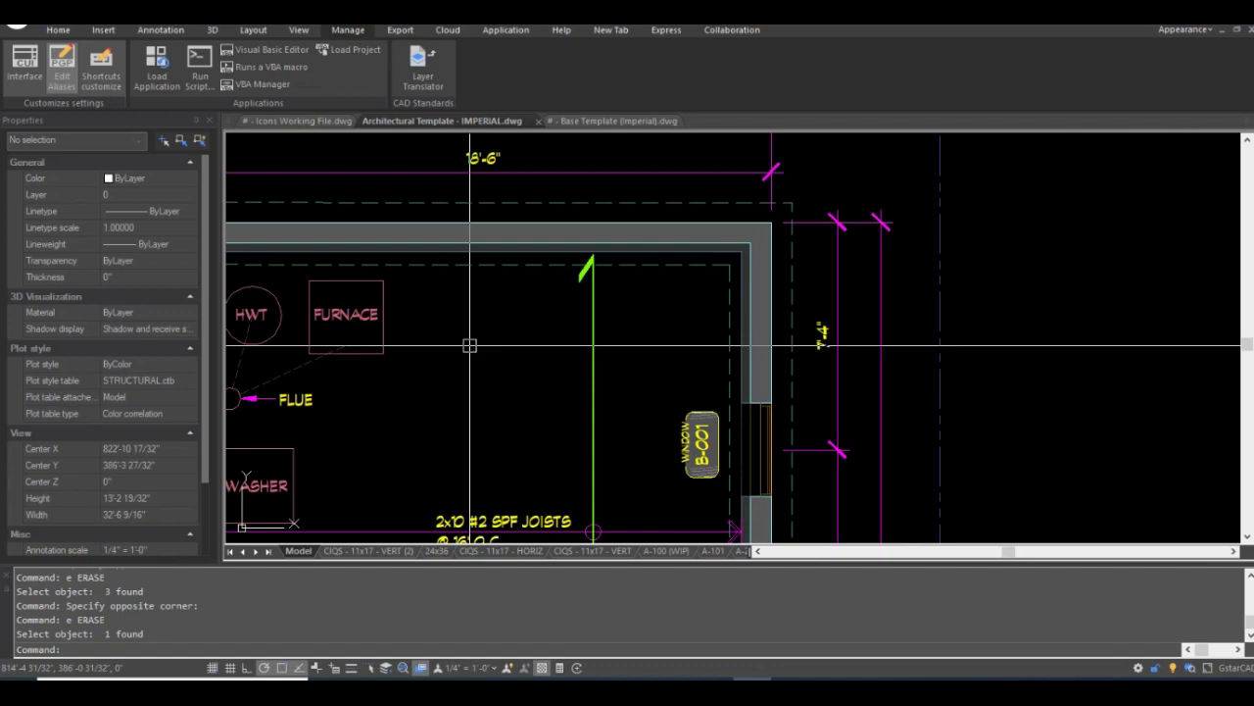
scroll(469, 345, down, 3)
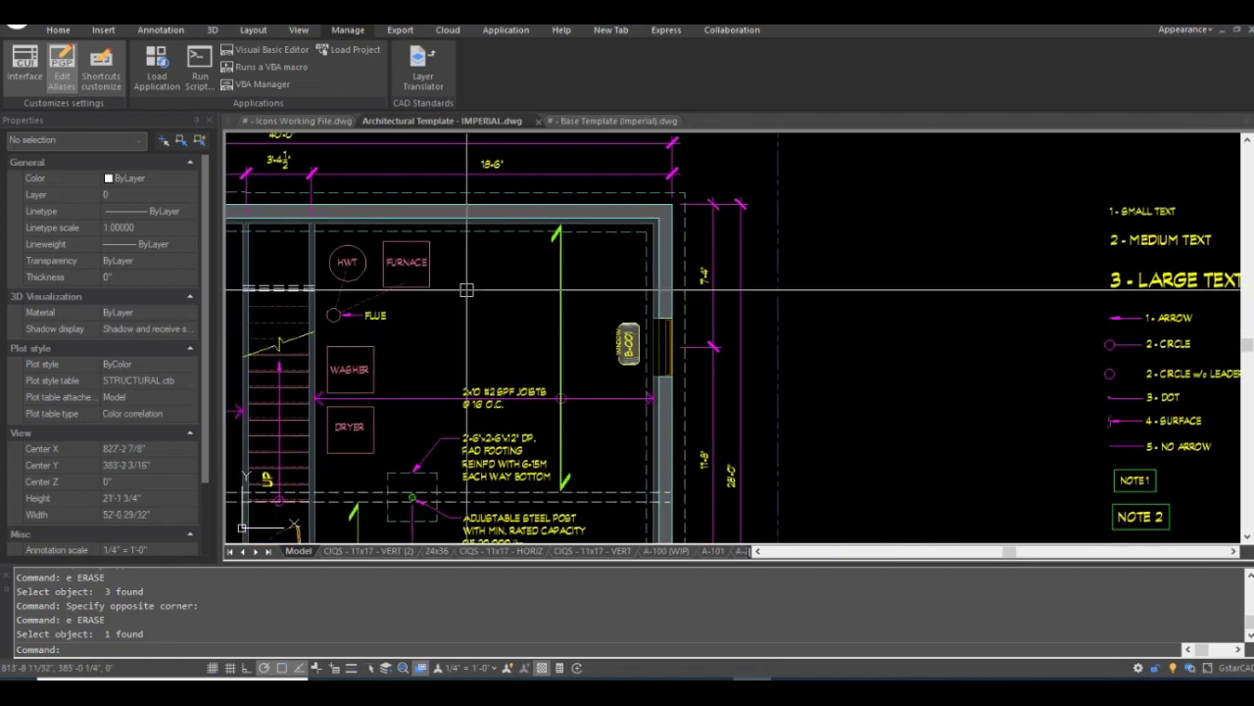
scroll(479, 294, up, 2)
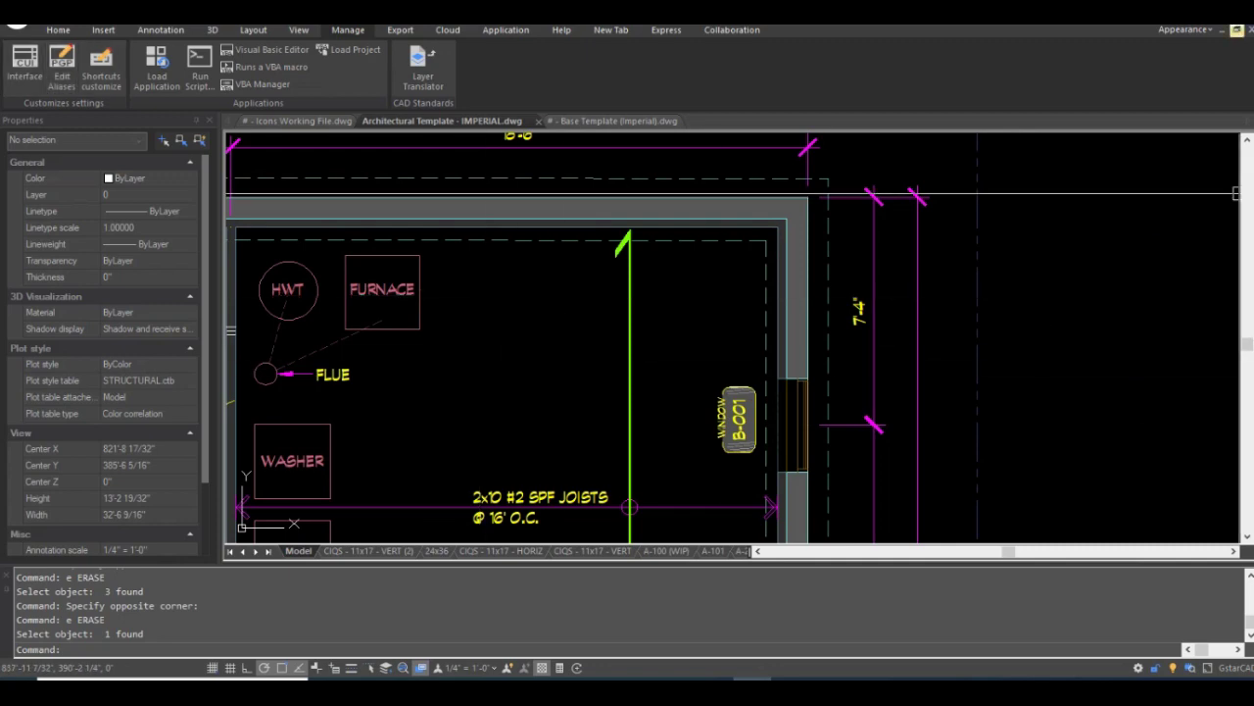
scroll(680, 243, down, 4)
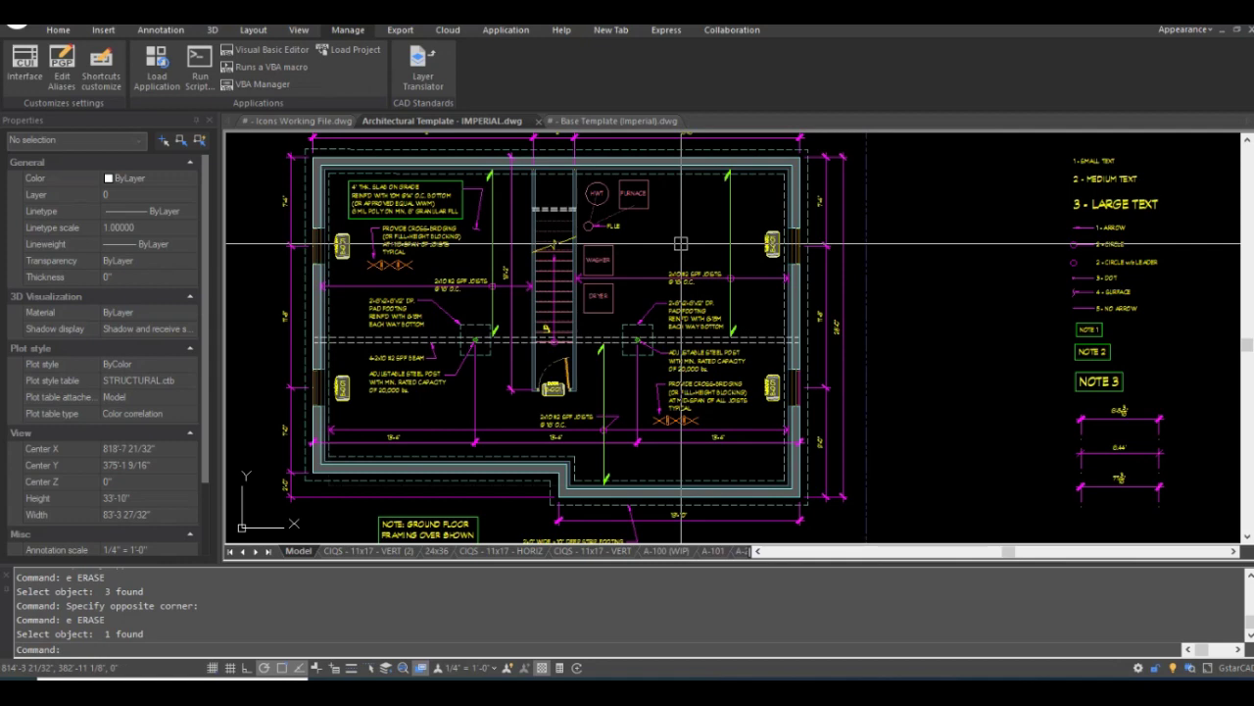
Open the CUI dialog and create Command2, checking Command1 and Command2 properties.
text(cu)
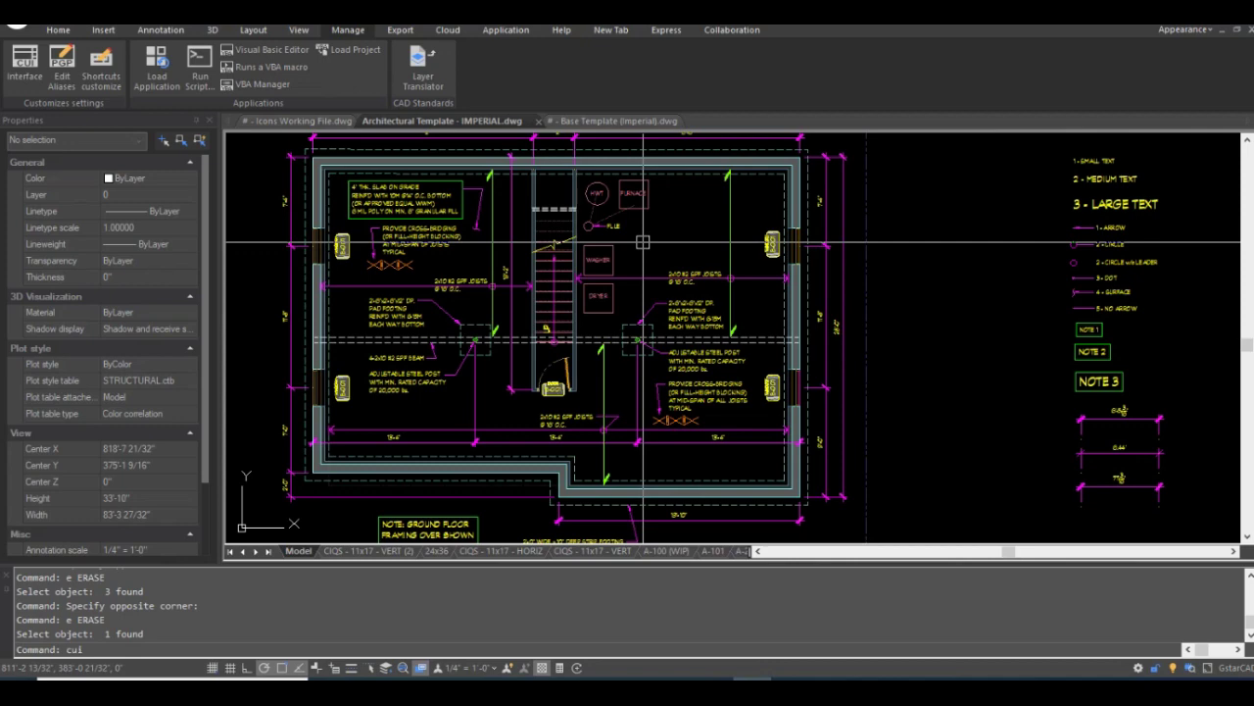
text(i)
key(Return)
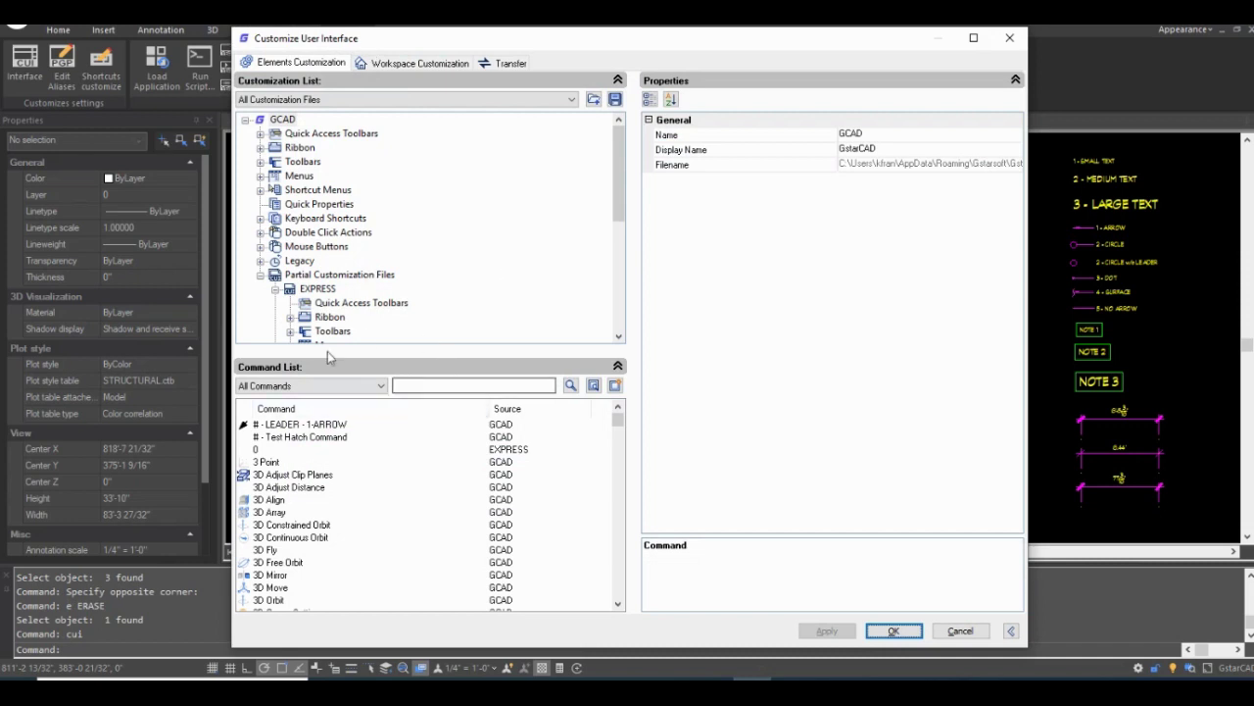
click(276, 410)
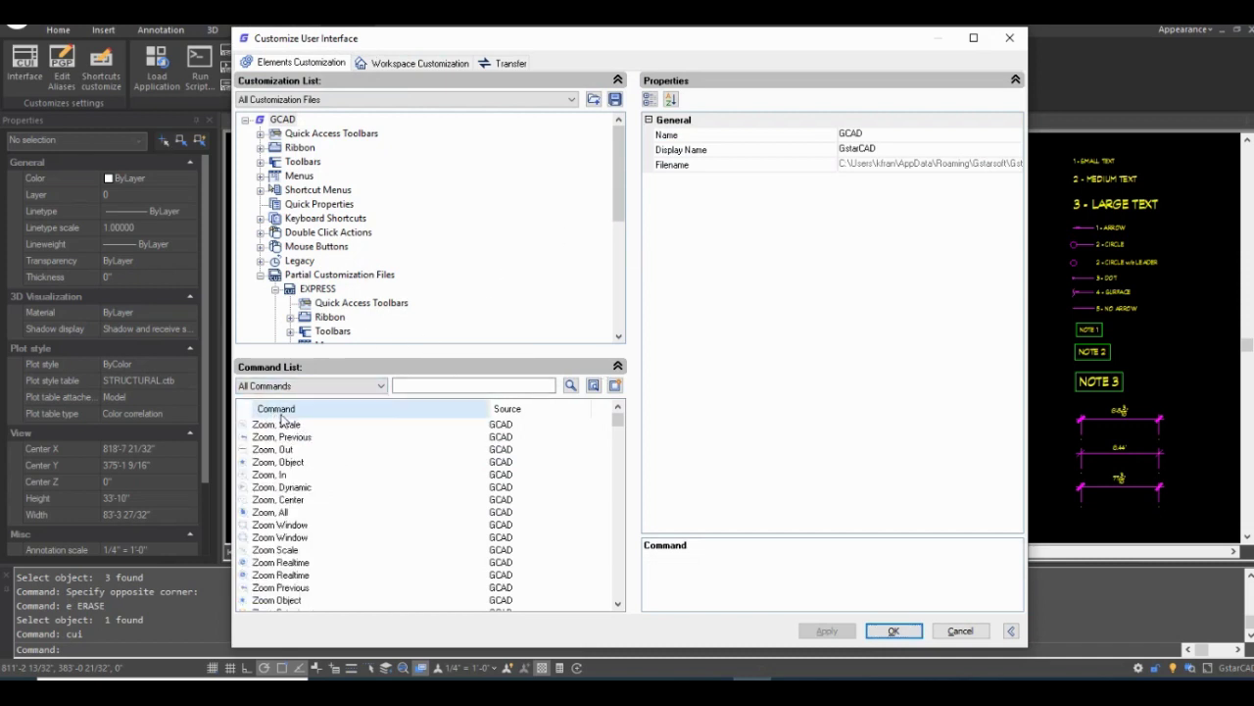
click(289, 410)
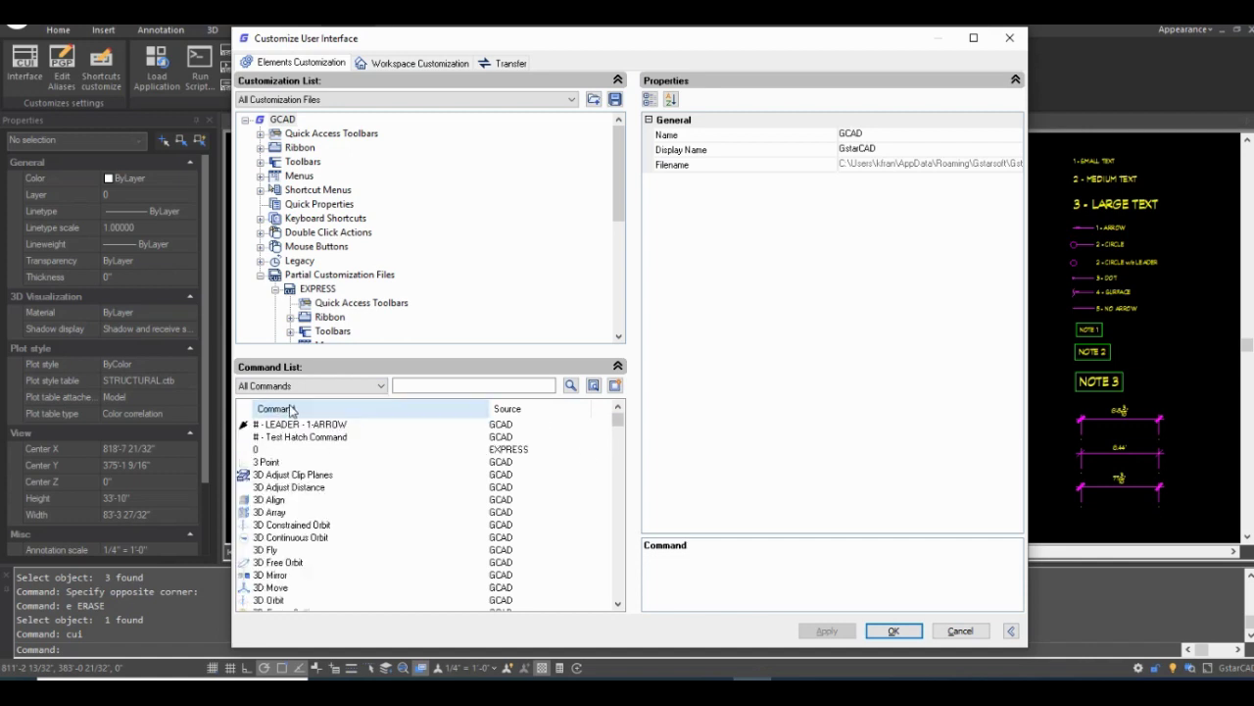
click(615, 388)
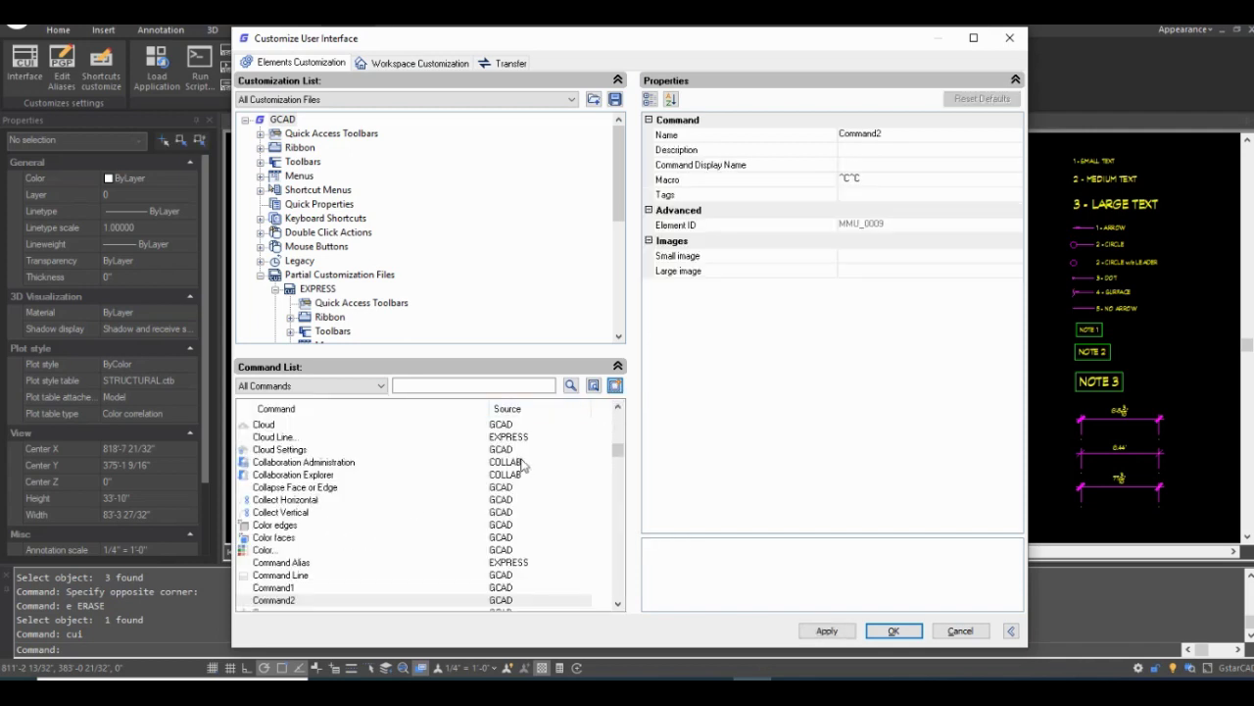
click(290, 588)
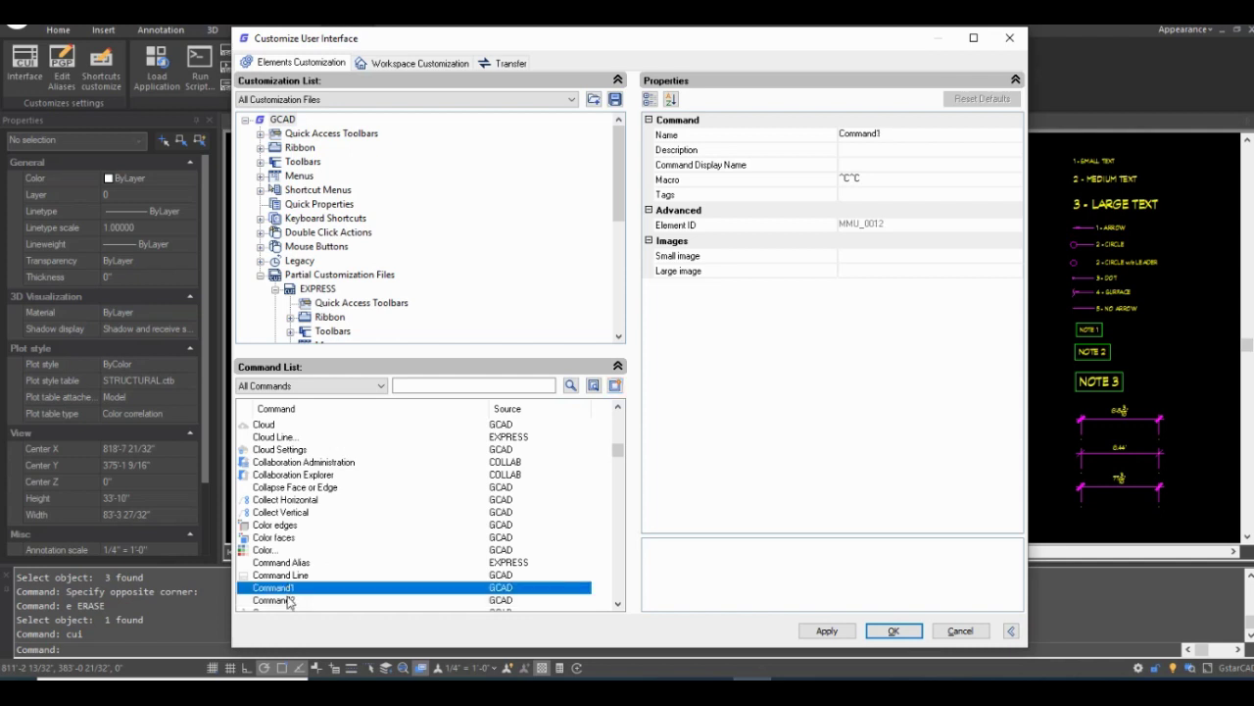
click(284, 601)
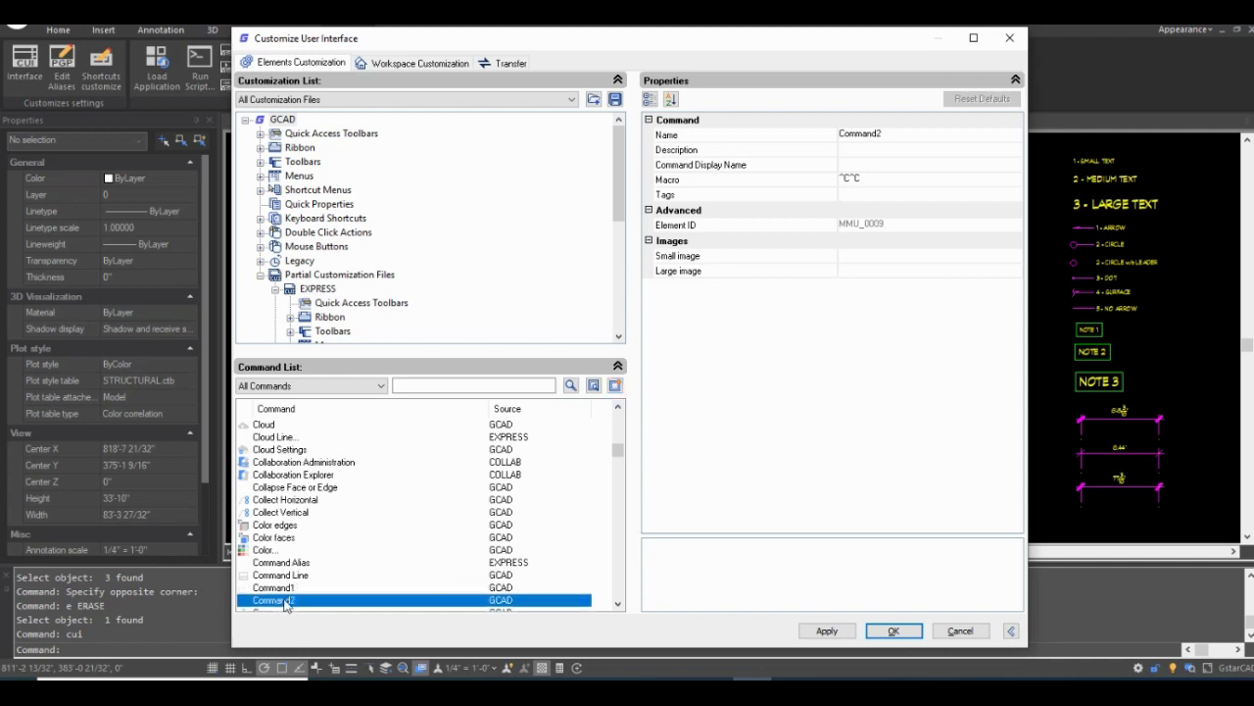
Create Command3 and select it to view its properties.
click(615, 385)
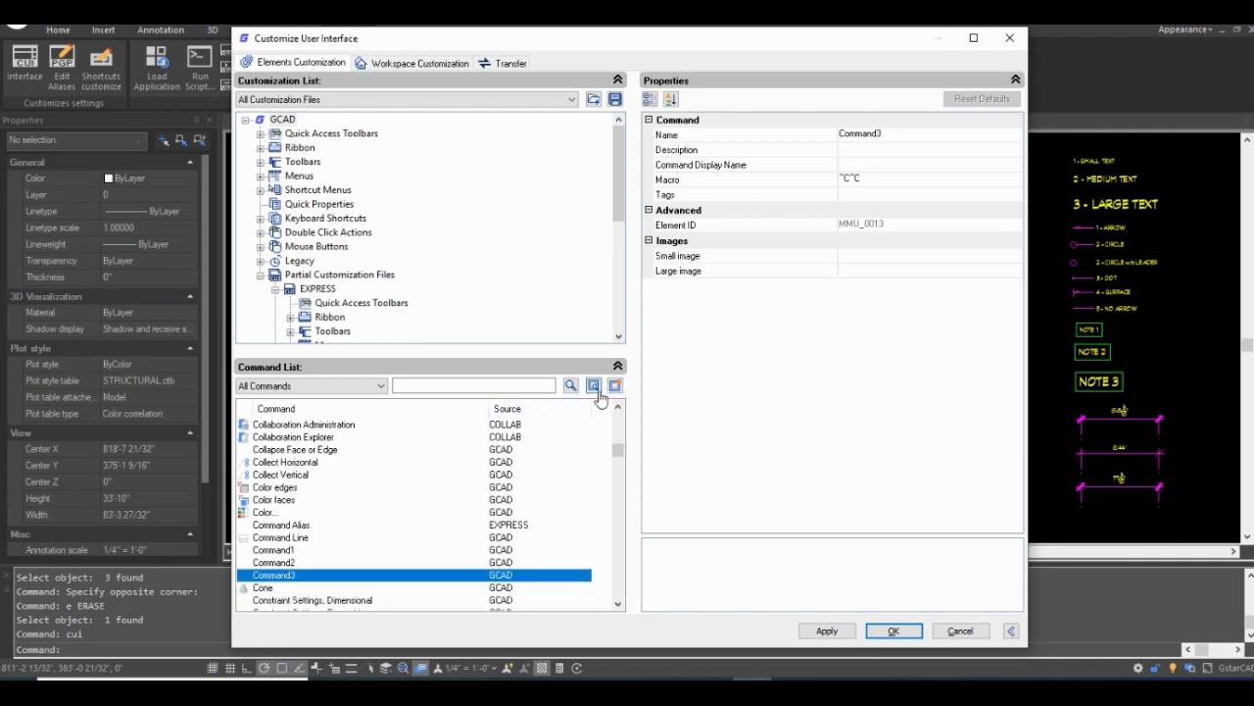
key(Up)
key(Up)
key(Up)
key(Up)
key(Up)
key(Up)
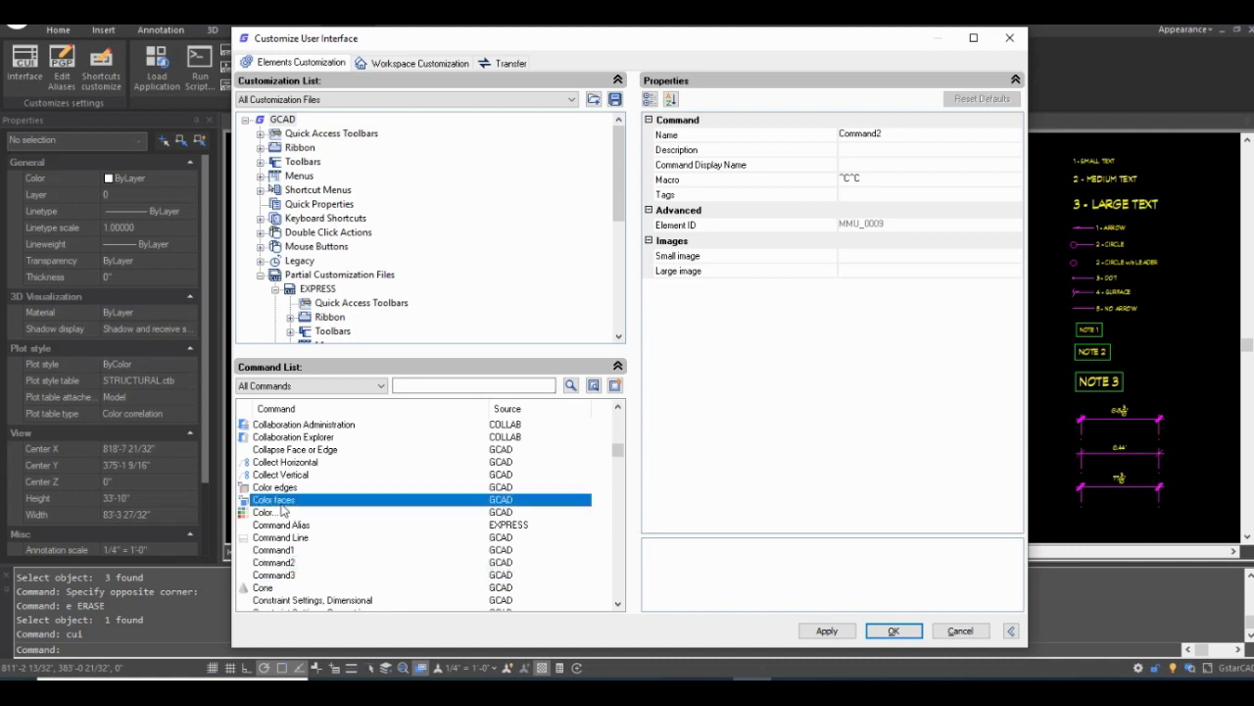
key(Down)
key(Down)
key(Down)
key(Down)
key(Down)
key(Down)
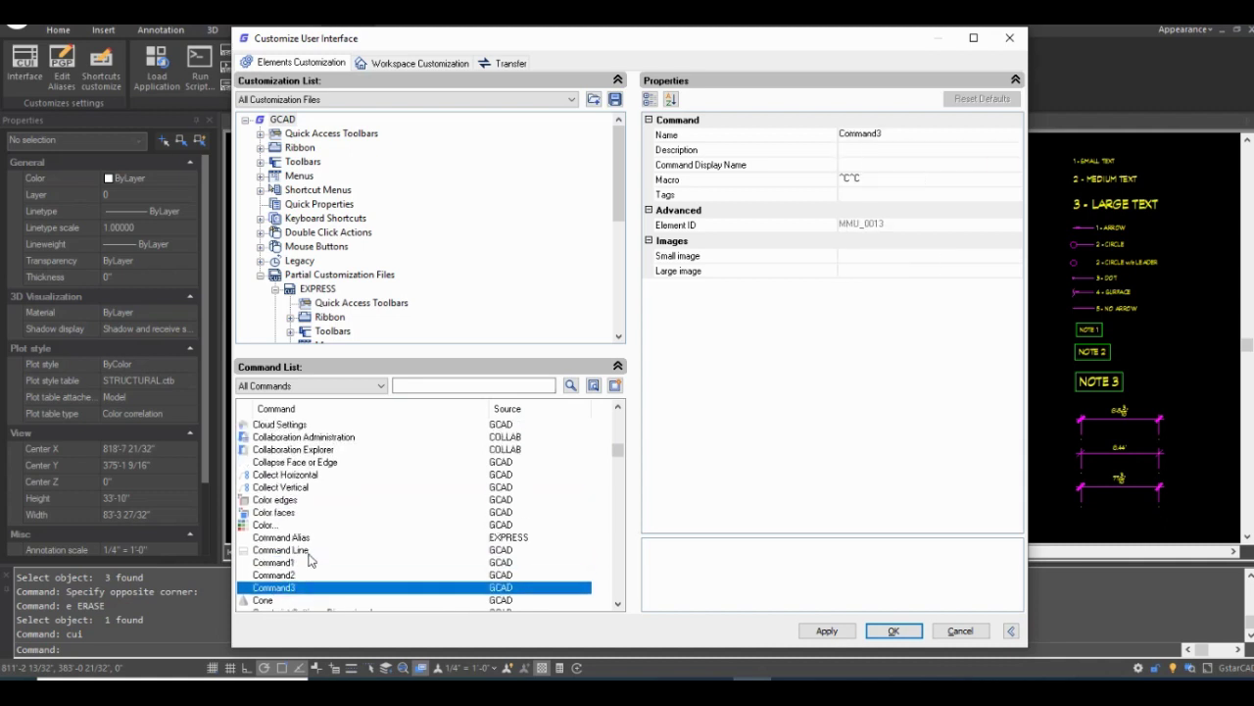
click(489, 273)
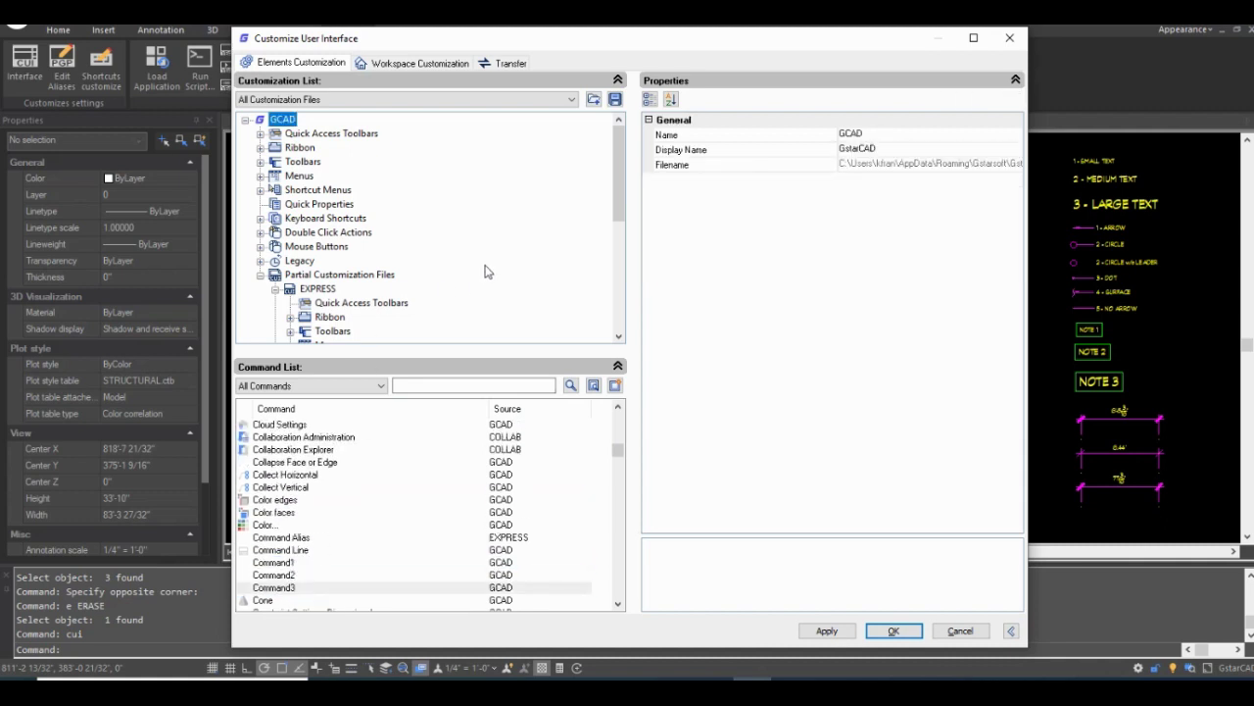
click(281, 588)
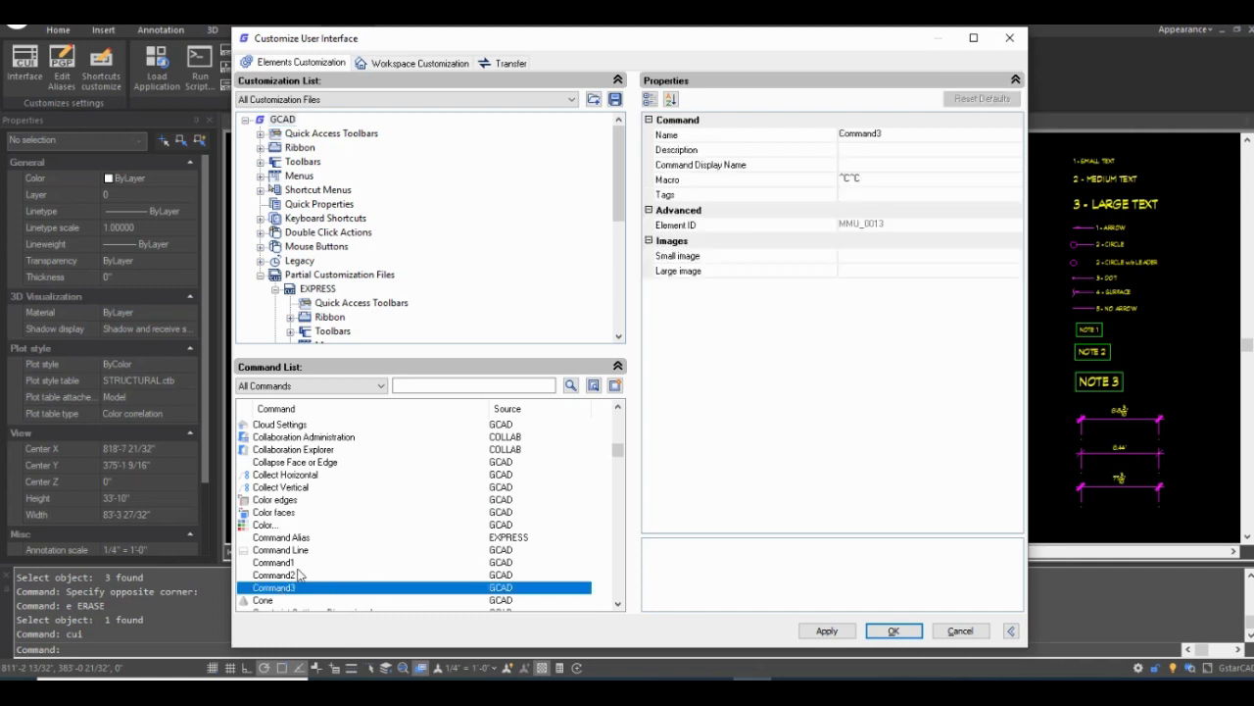
click(468, 256)
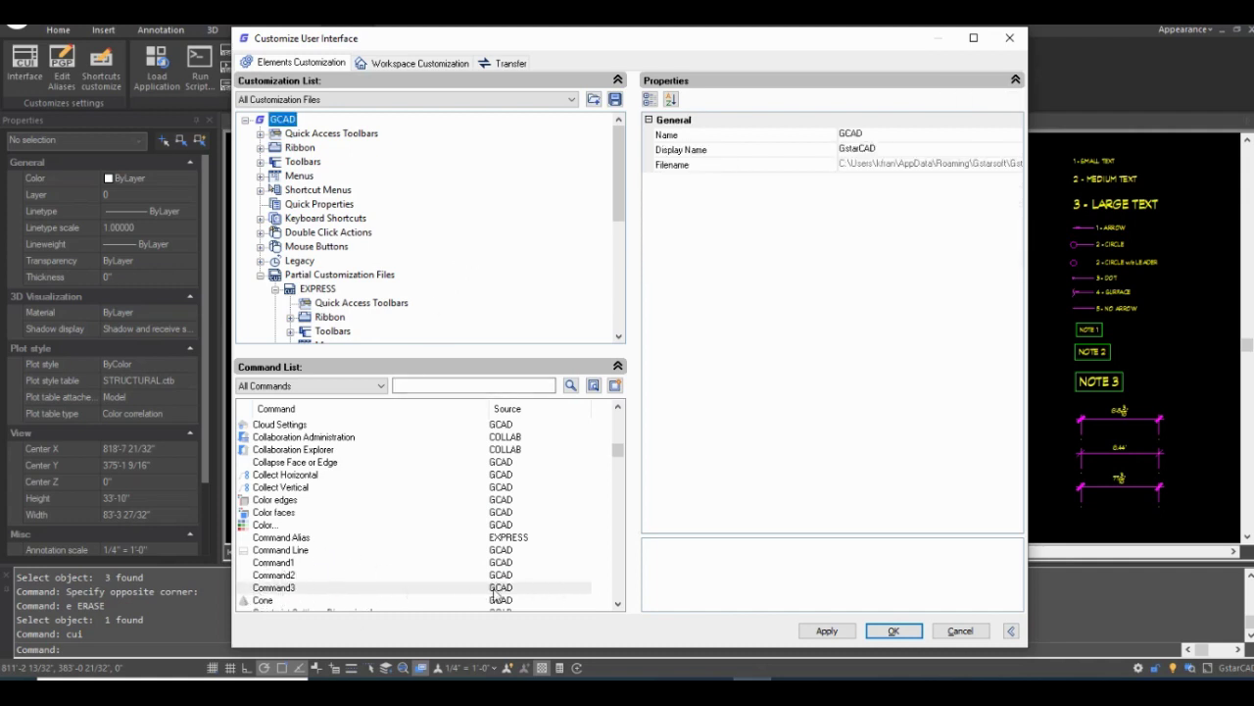
click(296, 588)
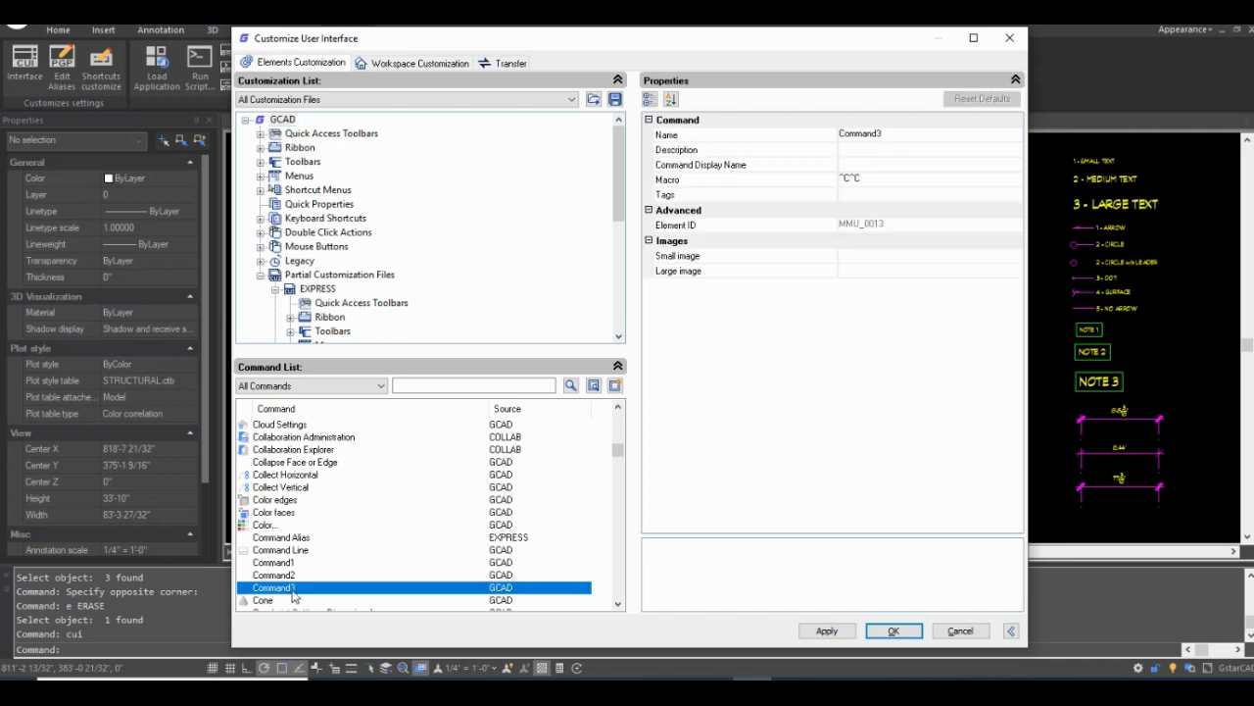
Rename Command3 to '#_NEW COMMAND PLACE HOLDER' and sort the list by name.
click(294, 591)
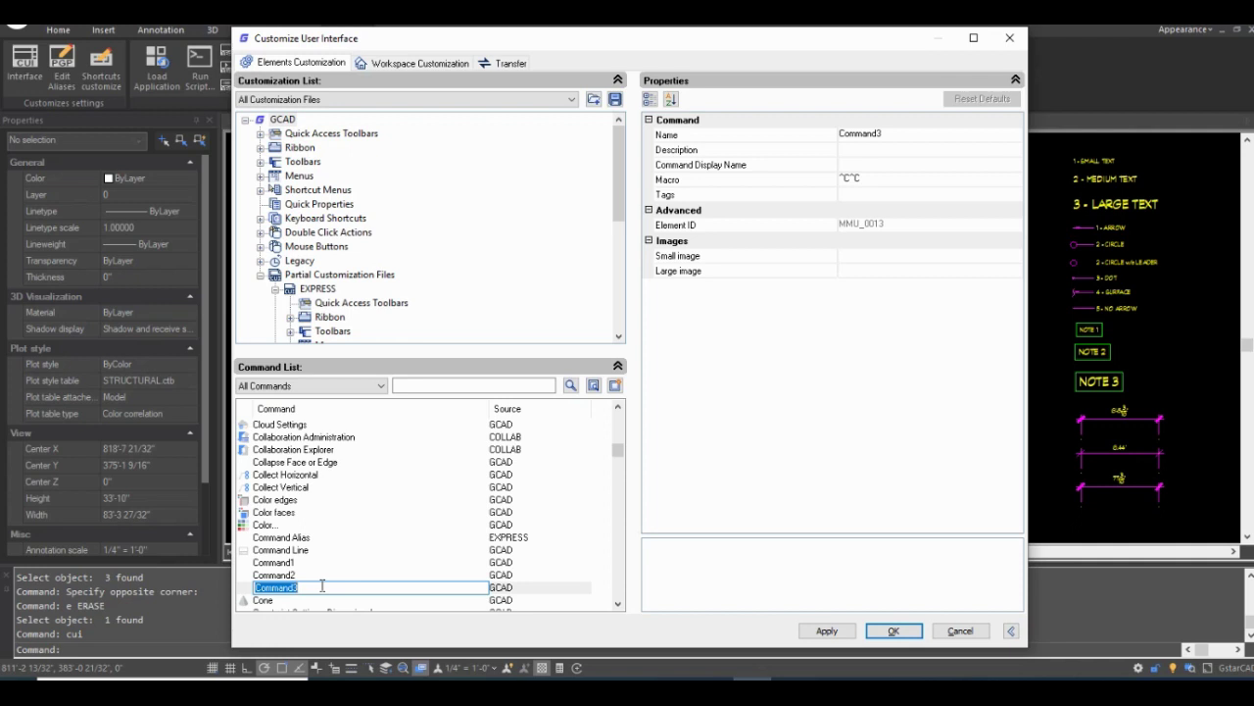
text(#_new)
key(BackSpace)
key(BackSpace)
key(BackSpace)
text(nEW)
key(BackSpace)
key(BackSpace)
key(BackSpace)
text(NEW COMMAND )
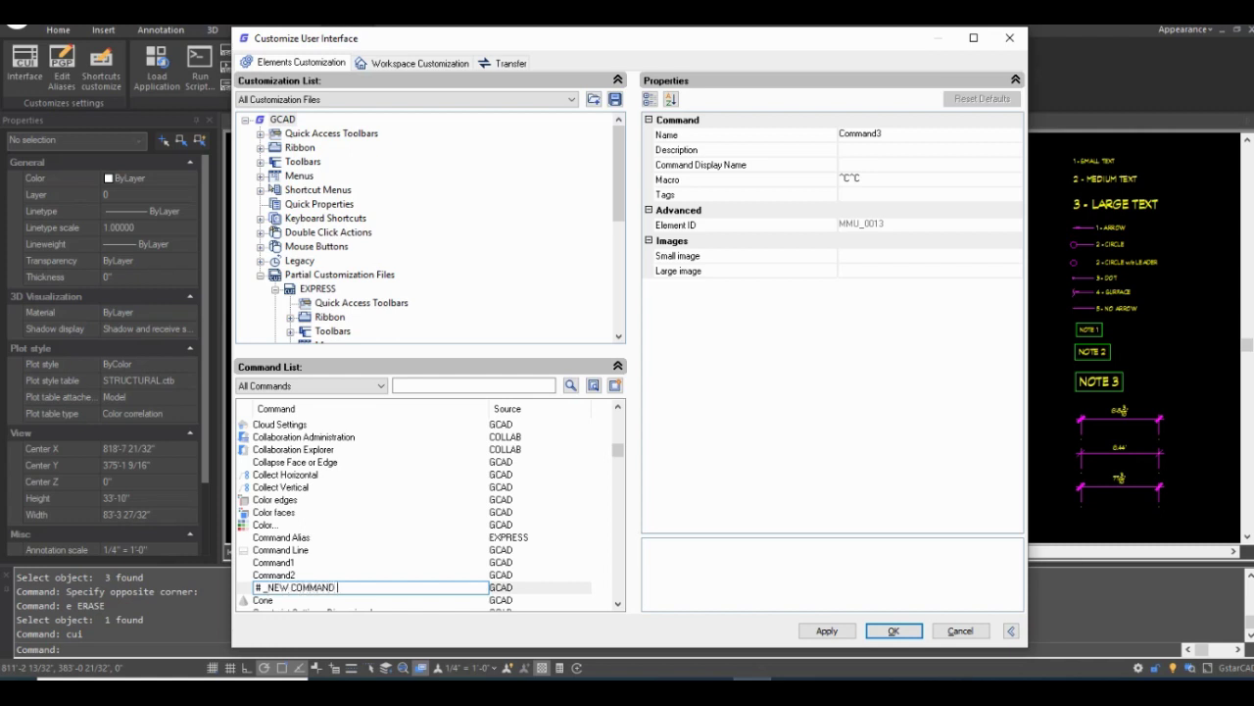
text(PLACE HOLDER)
click(300, 511)
click(306, 588)
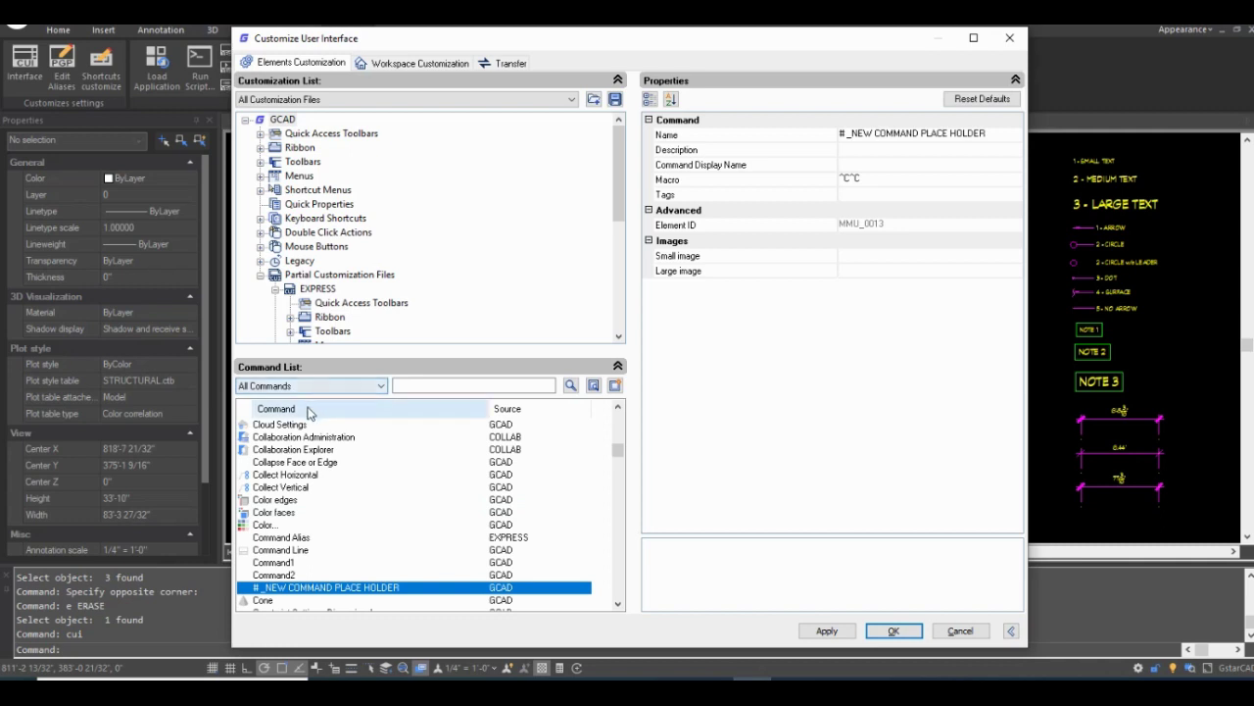
click(310, 409)
click(309, 410)
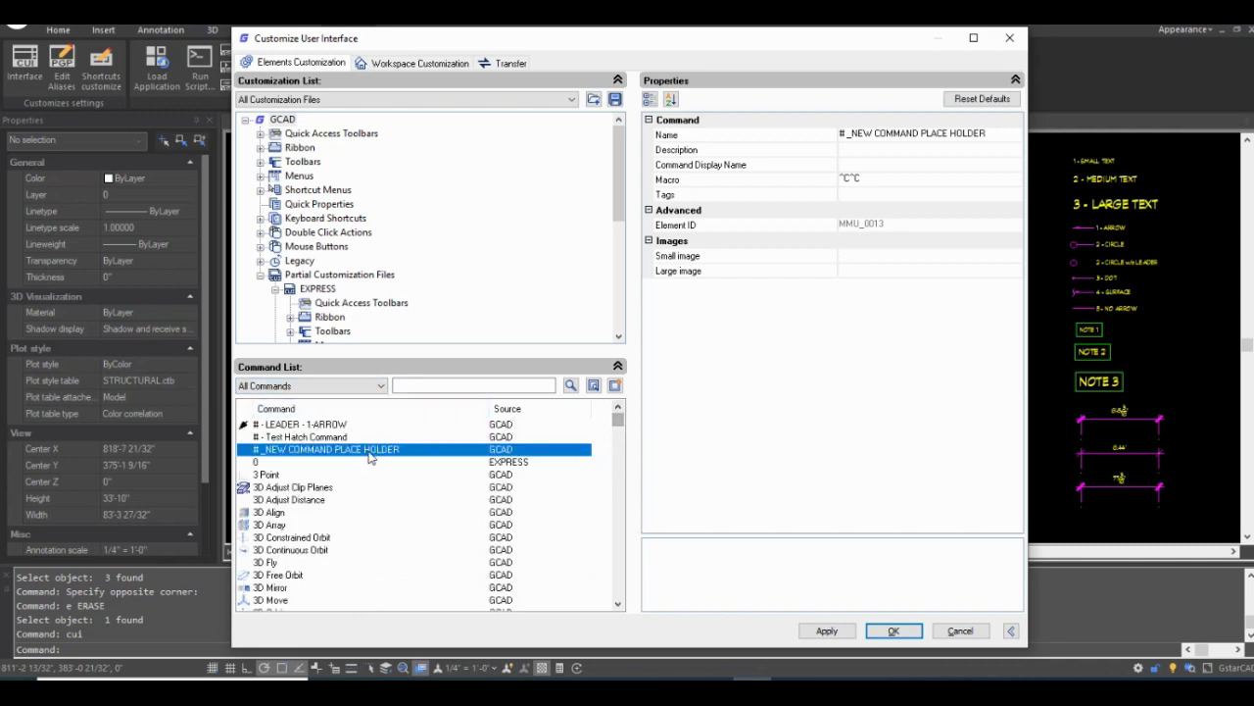
Insert a dash after the # to make '# - _NEW COMMAND PLACE HOLDER', sorted ascending.
click(279, 452)
click(271, 453)
click(270, 453)
click(266, 453)
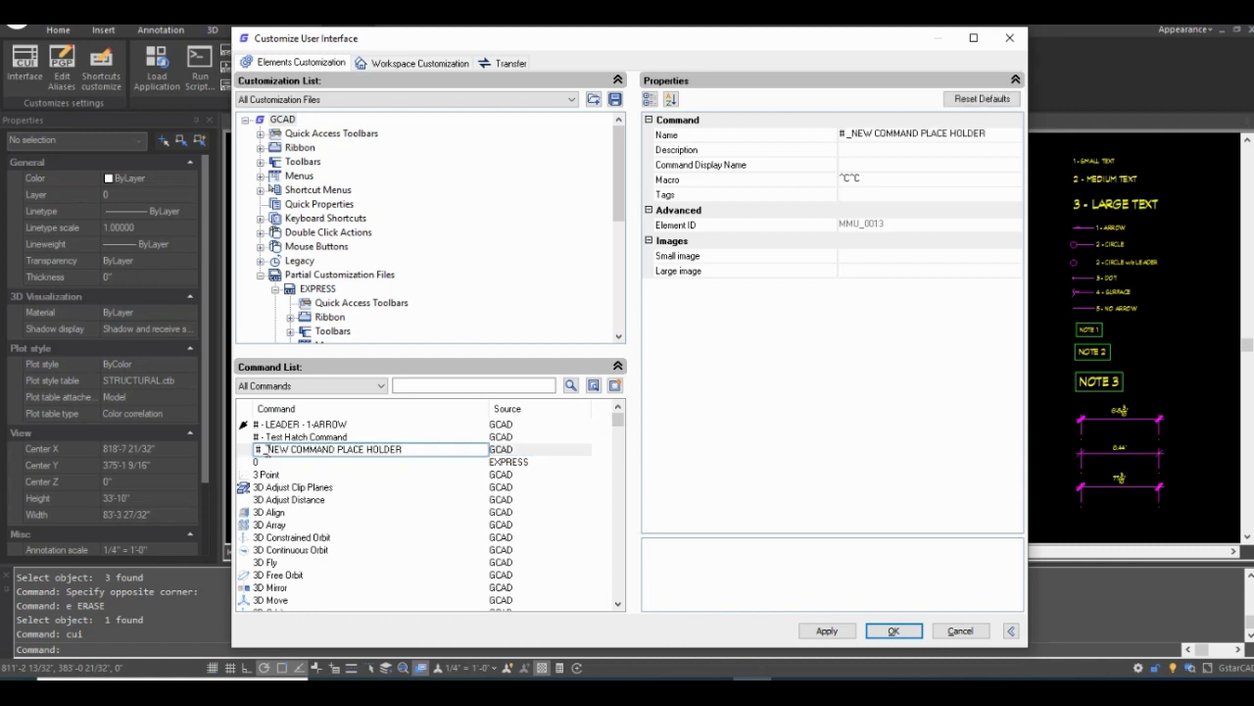
text(-)
click(290, 425)
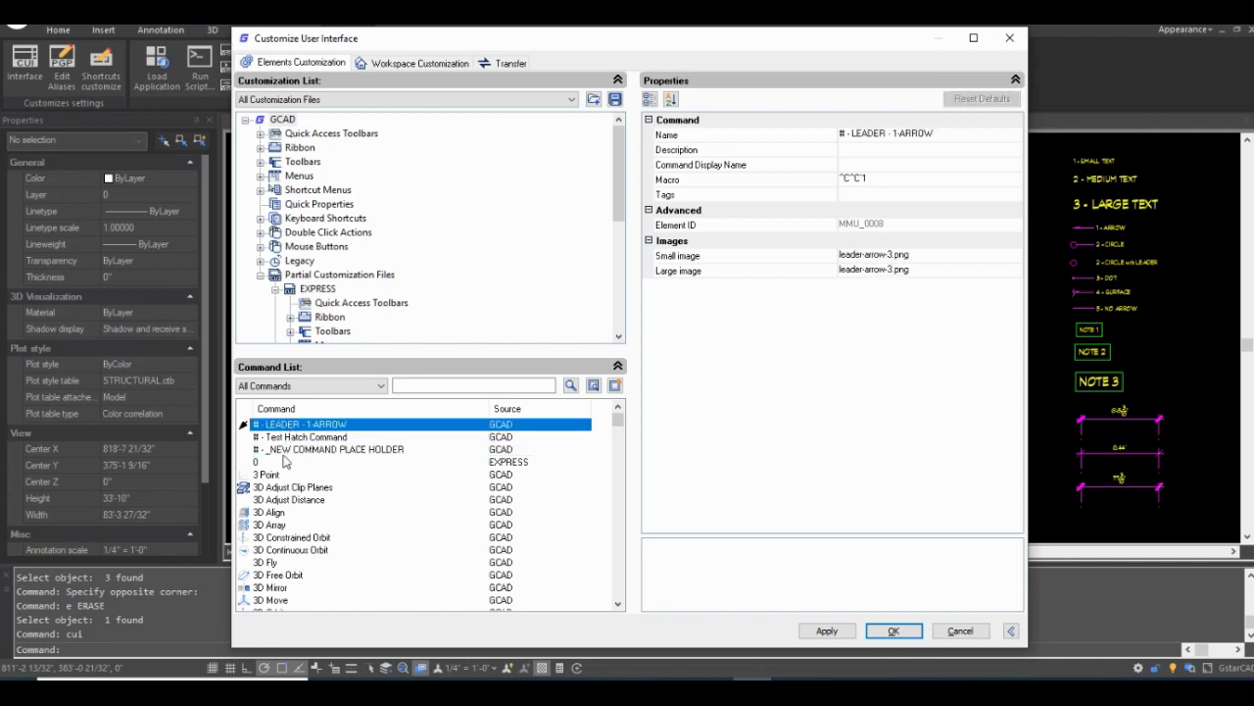
click(309, 409)
click(299, 409)
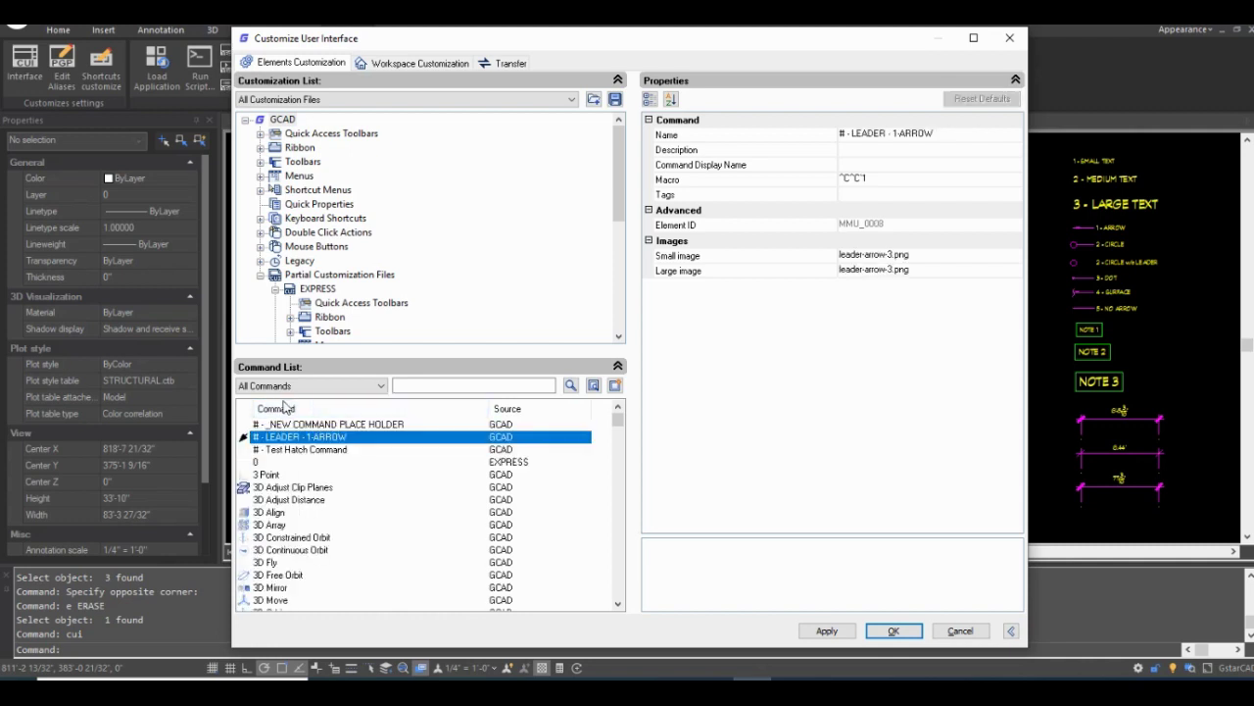
click(357, 425)
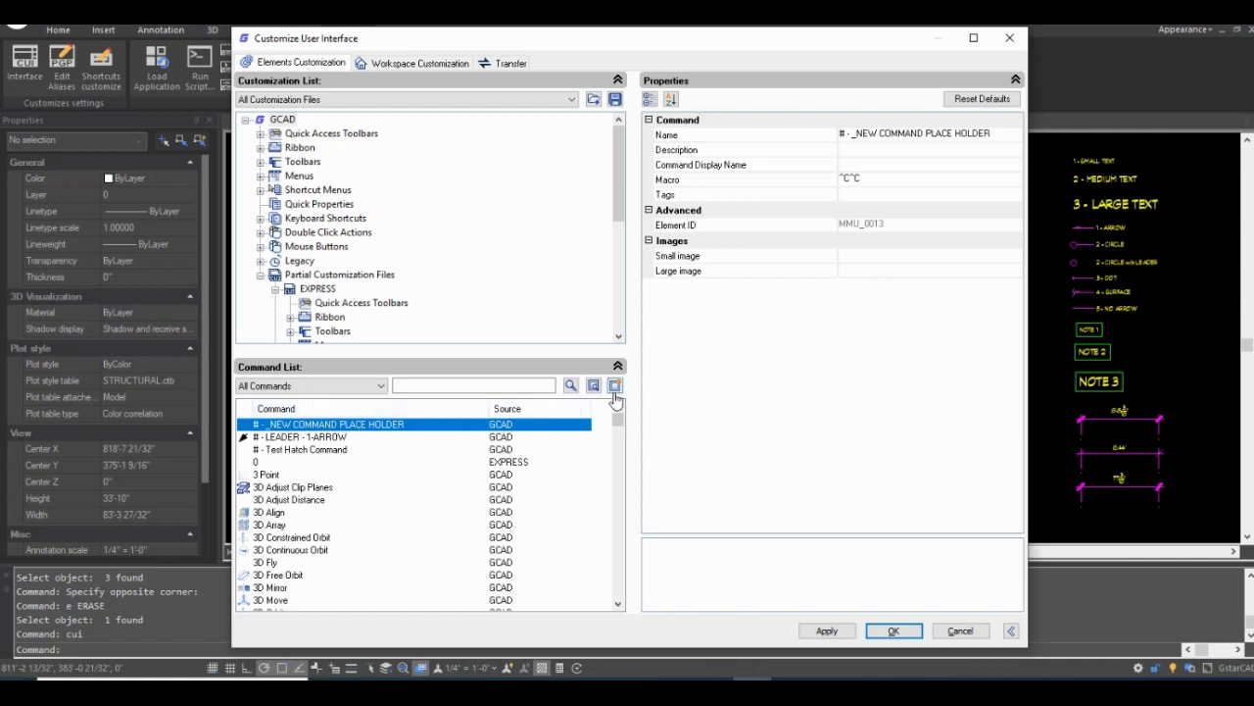
Duplicate the placeholder and name the copy '# - Keyboard Shortcut - F1 override'.
right_click(344, 427)
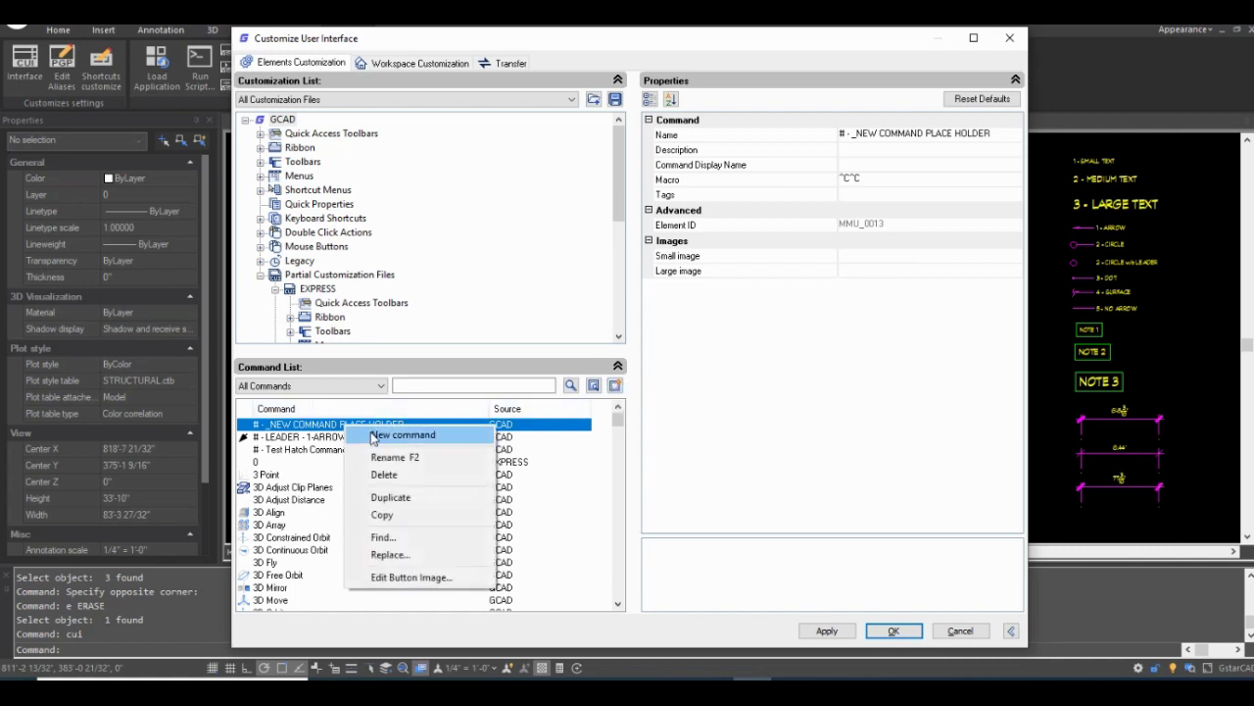
click(409, 501)
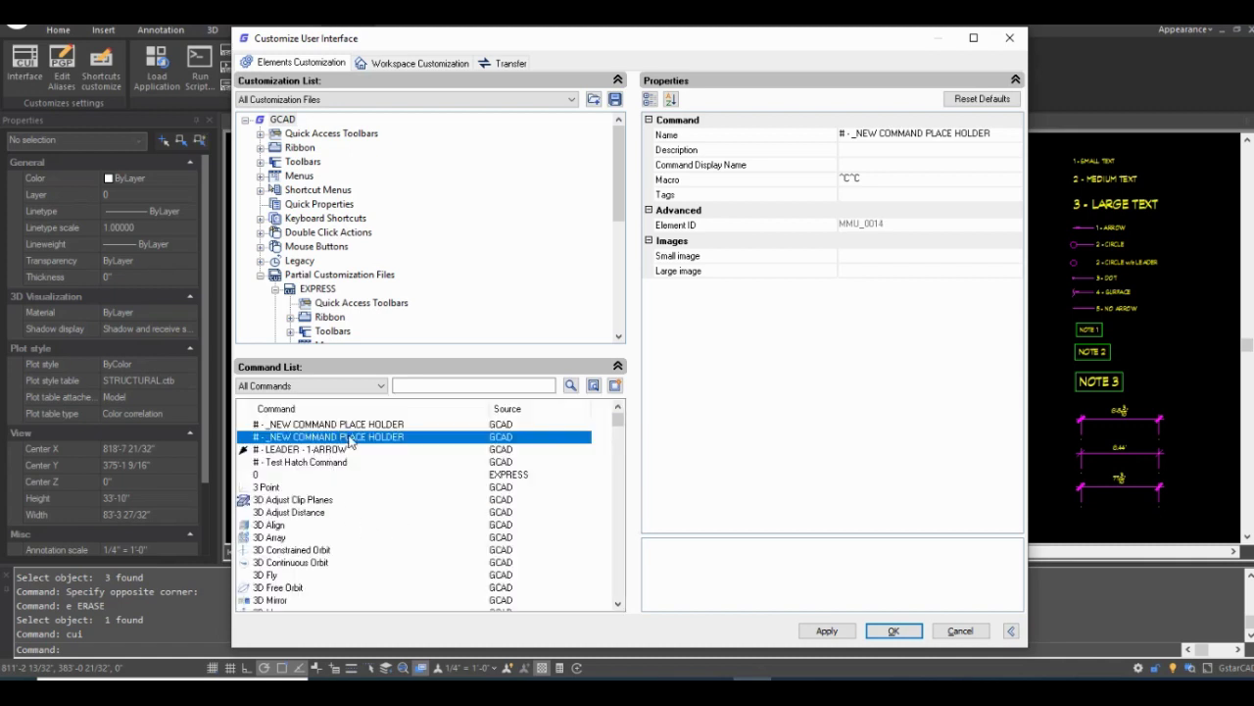
click(350, 437)
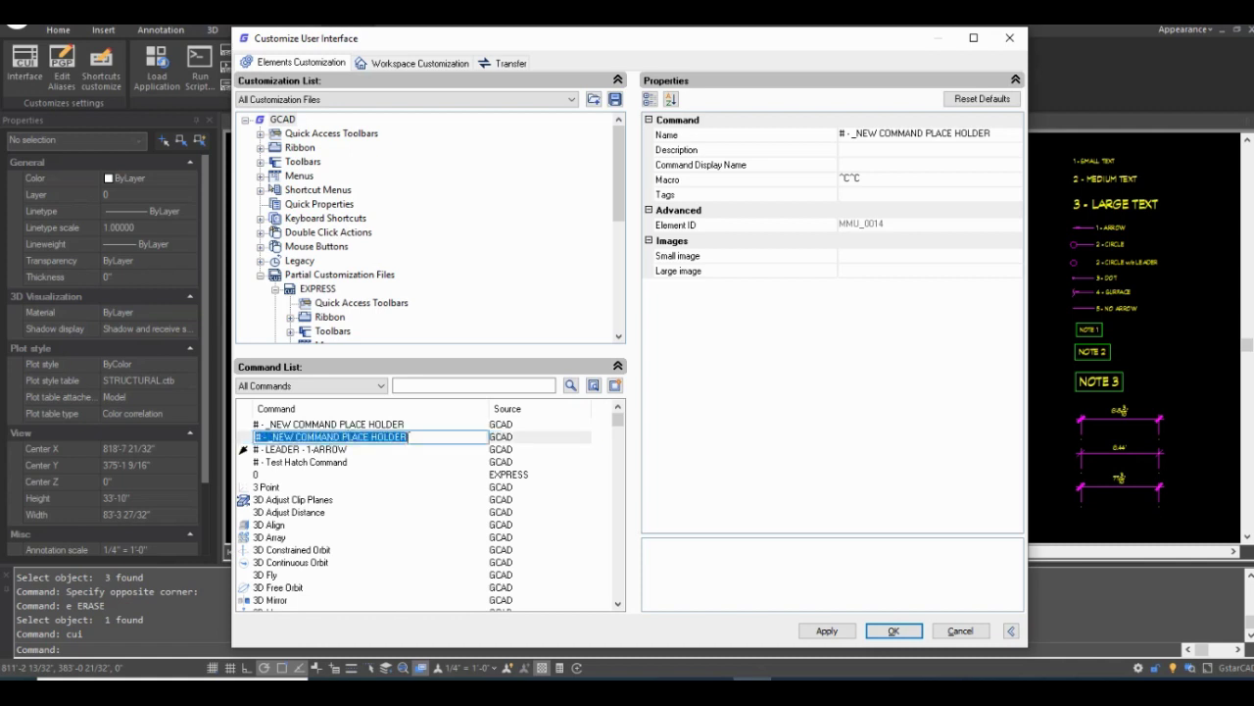
text(# - )
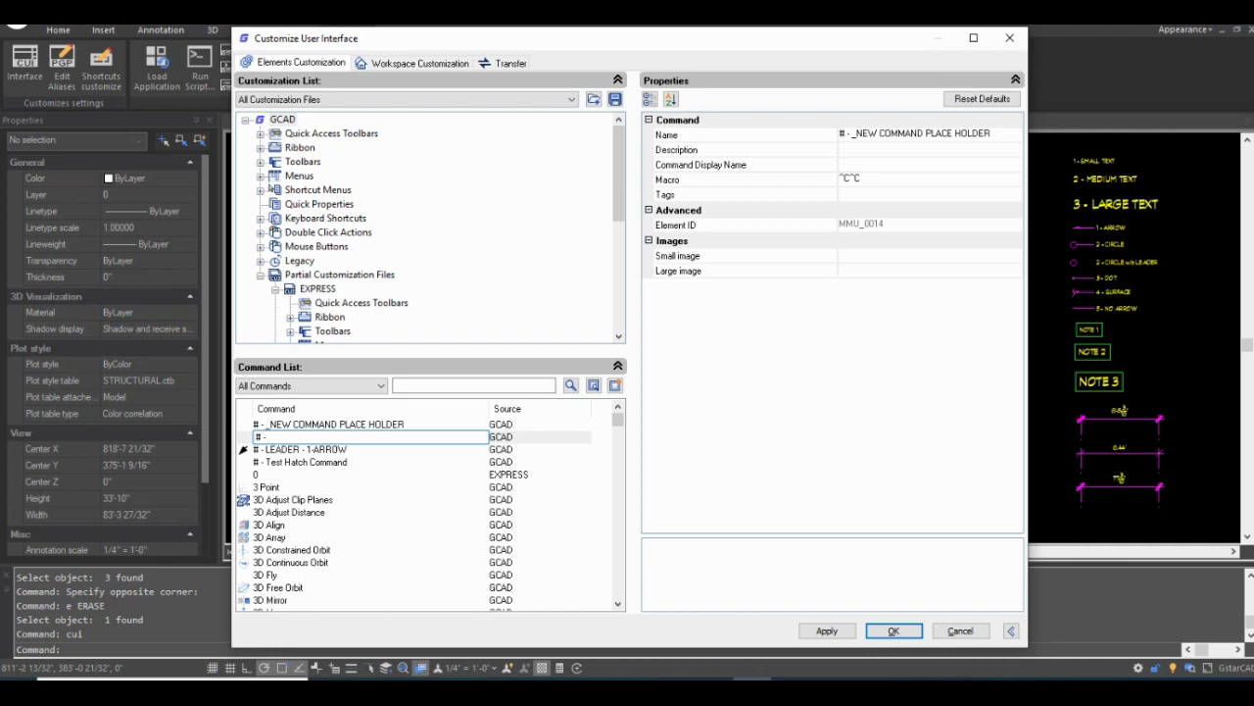
text(Keyboard Shortcut - F1 override)
key(Left)
key(Left)
key(Left)
key(Left)
key(Left)
key(Left)
key(Left)
key(Left)
key(Left)
key(Left)
key(Left)
key(End)
click(326, 452)
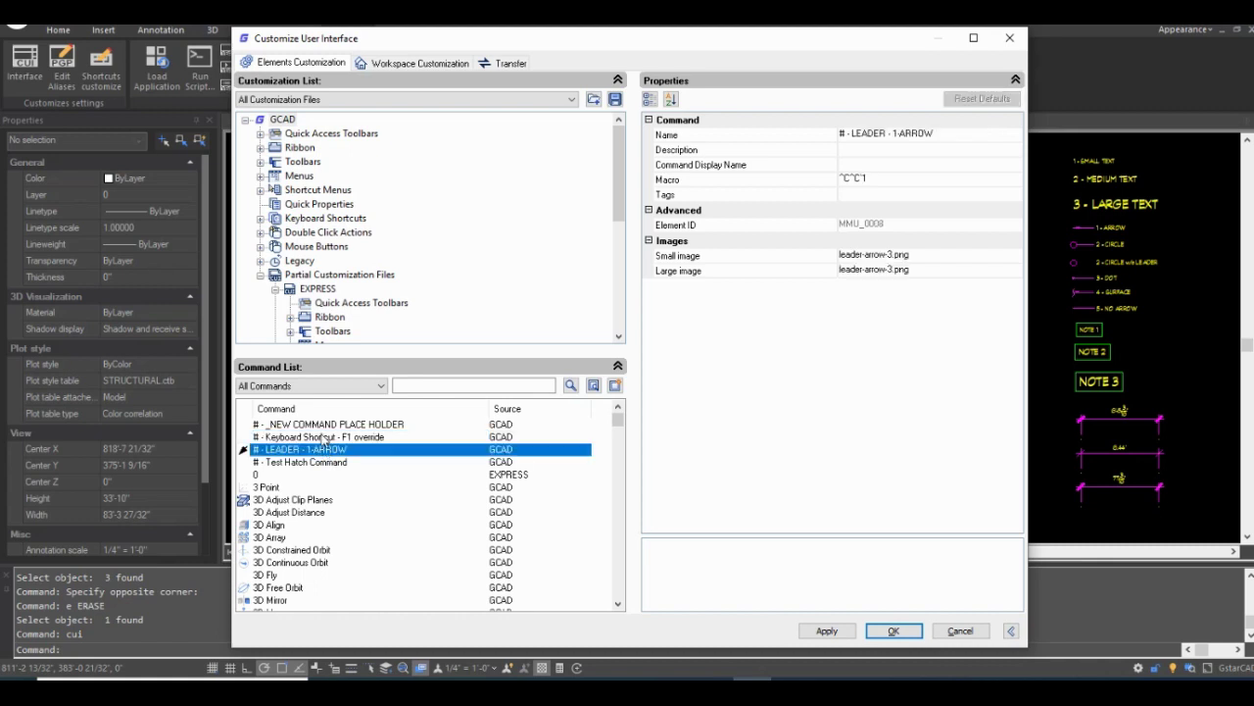
click(324, 440)
click(1166, 140)
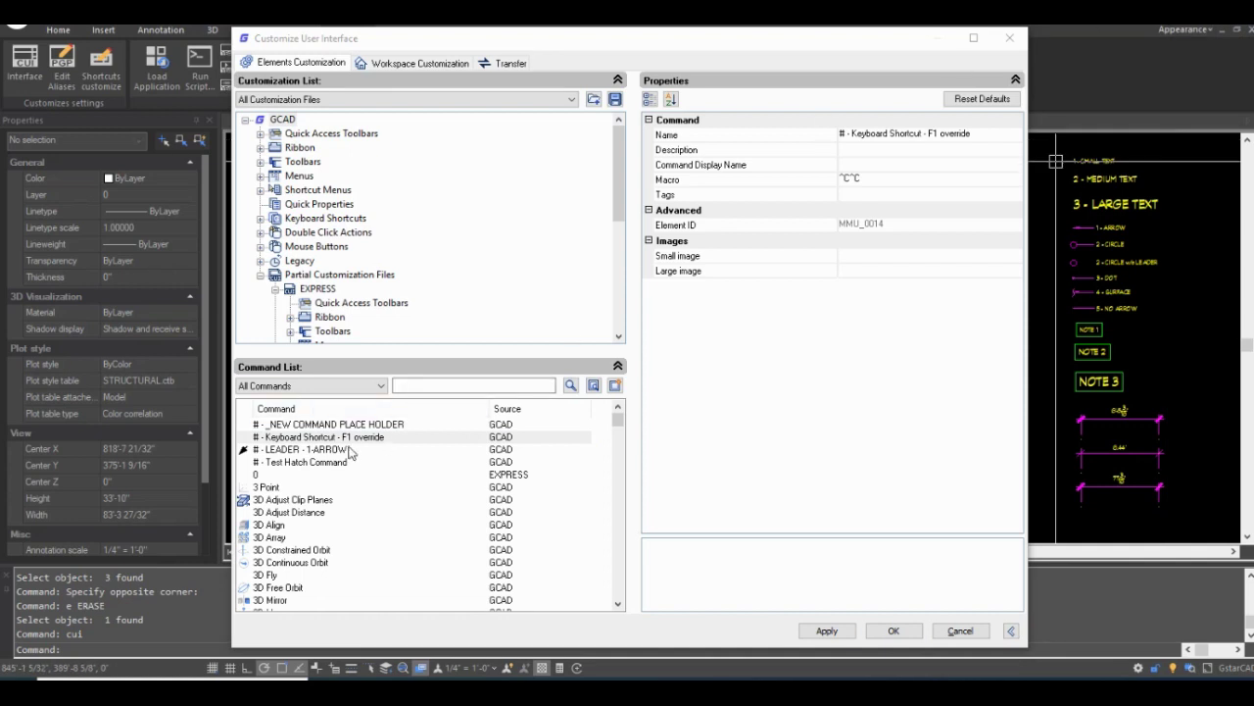
click(300, 437)
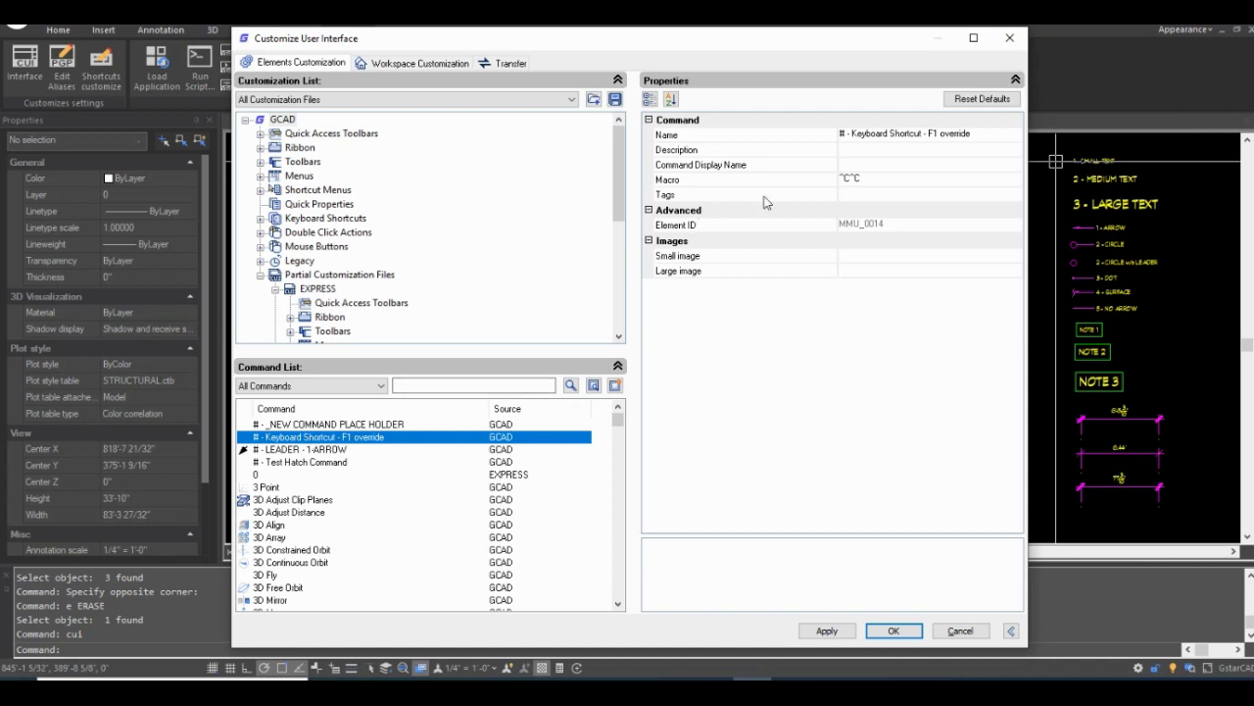
Append hatchtoback; after ^C^C in the F1 override command's macro.
click(853, 178)
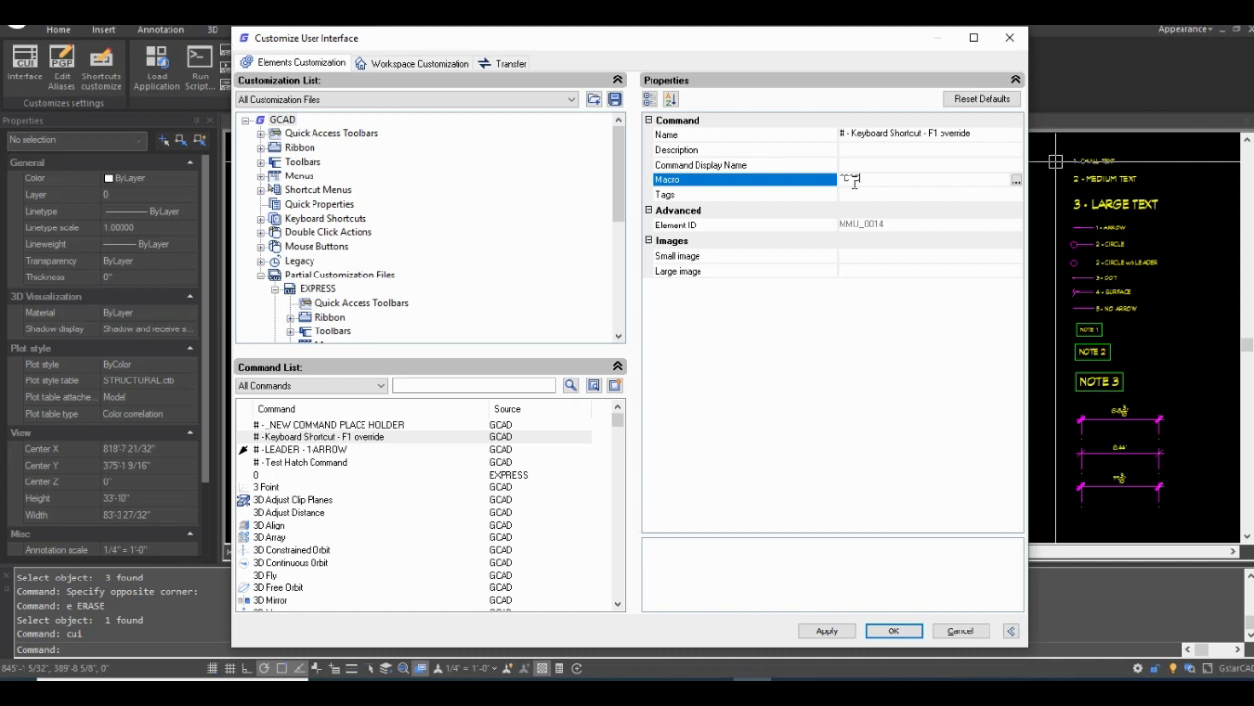
text(C)
mouse_move(867, 177)
mouse_down()
mouse_move(836, 178)
mouse_move(867, 178)
mouse_move(851, 178)
mouse_up()
click(872, 179)
text(hatchto)
text(ac)
key(BackSpace)
key(BackSpace)
key(BackSpace)
text(back;)
Add regenall; so the macro reads ^C^Chatchtoback;regenall;, and apply it.
drag(862, 182, 839, 182)
click(861, 180)
drag(860, 180, 908, 183)
click(914, 179)
click(914, 178)
text(regenall;)
mouse_move(862, 179)
mouse_down()
mouse_move(824, 189)
mouse_move(938, 179)
mouse_up()
click(912, 179)
click(947, 179)
click(816, 632)
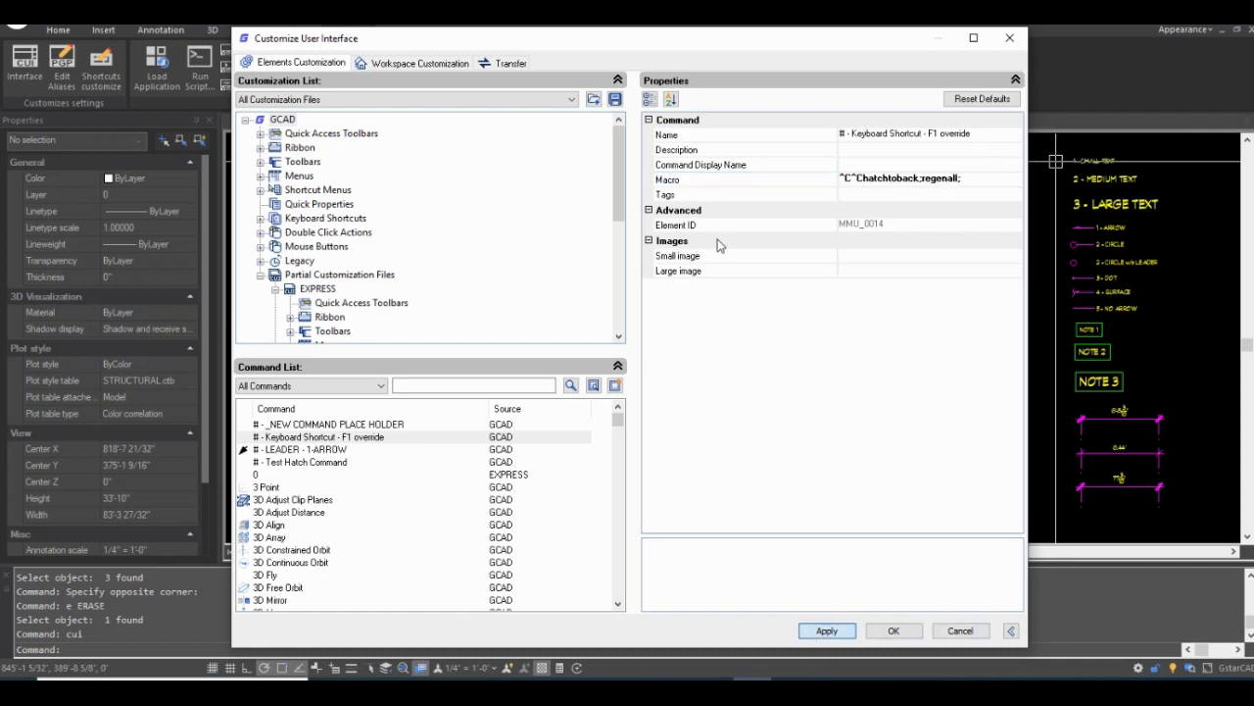
click(349, 439)
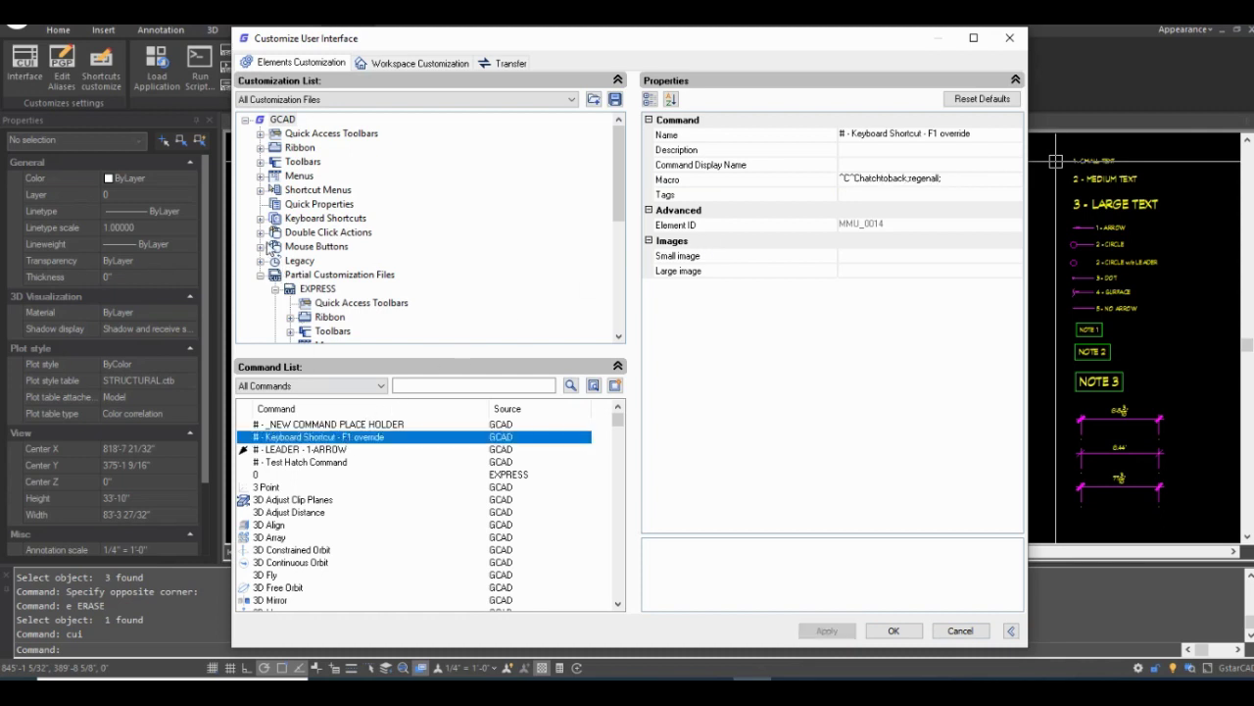
Expand Keyboard Shortcuts and move Toggle Coords below Toggle QPMODE.
click(286, 221)
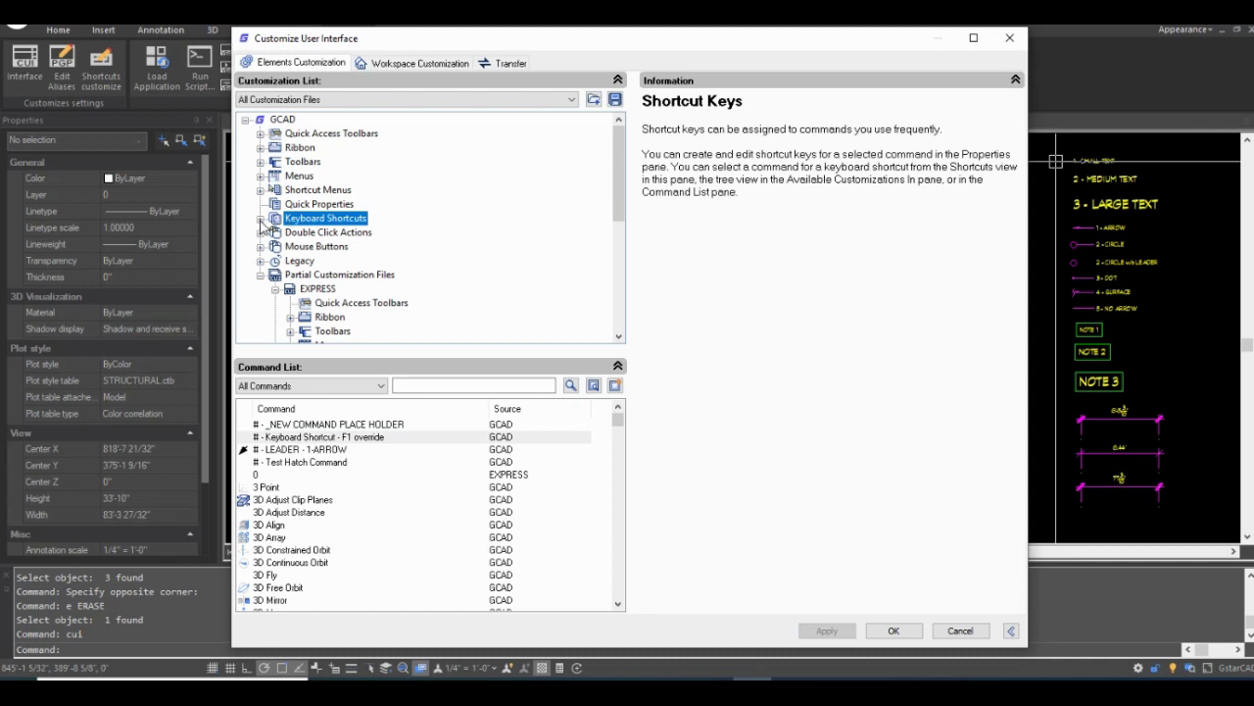
click(261, 218)
scroll(373, 211, up, 1)
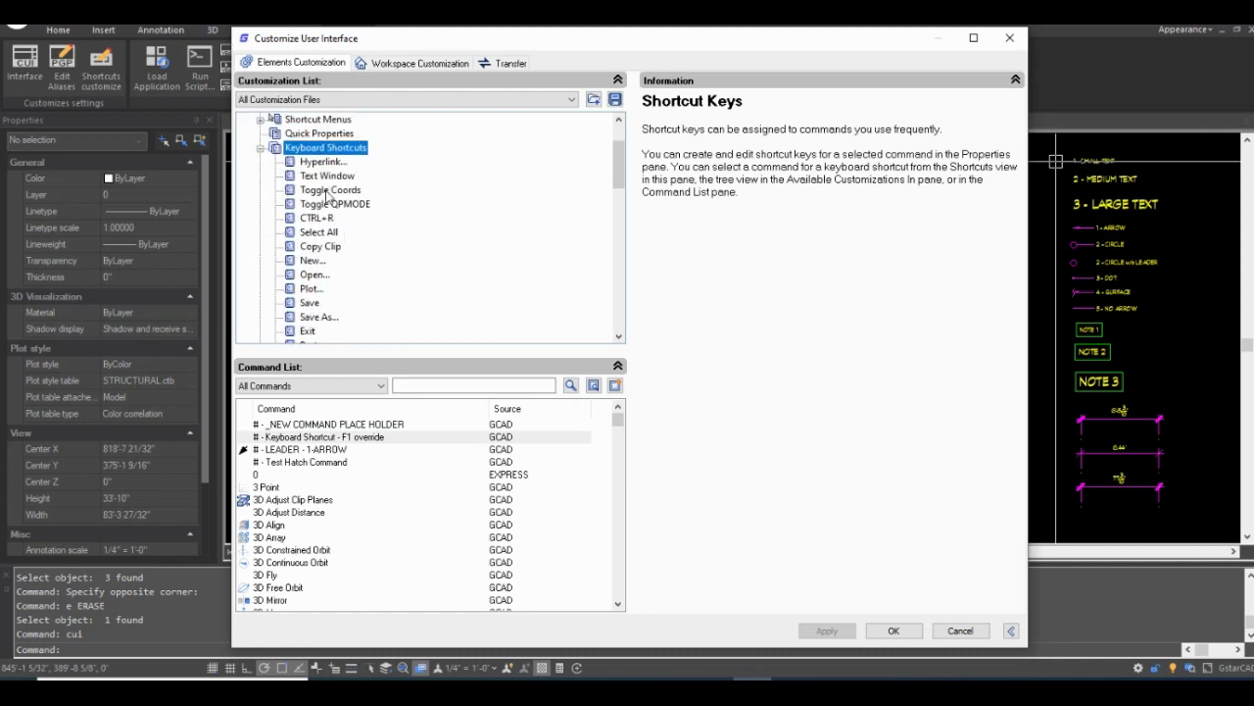
scroll(359, 287, down, 2)
scroll(358, 287, down, 5)
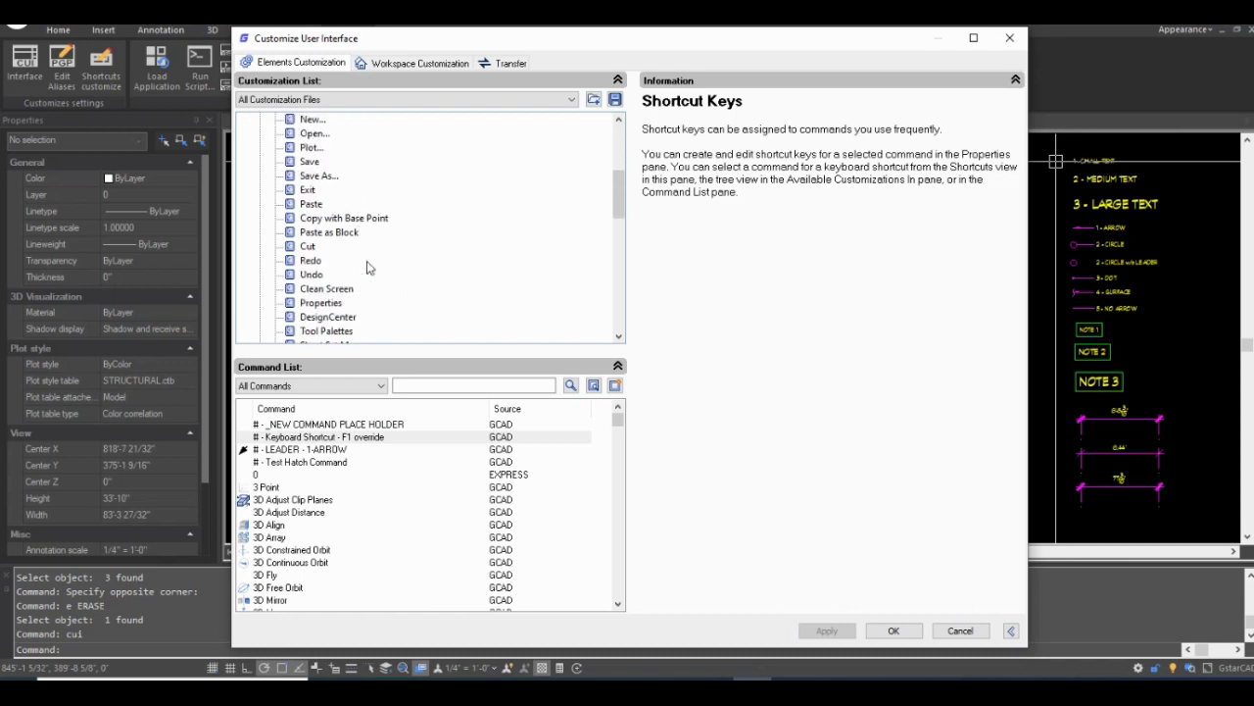
scroll(318, 306, up, 8)
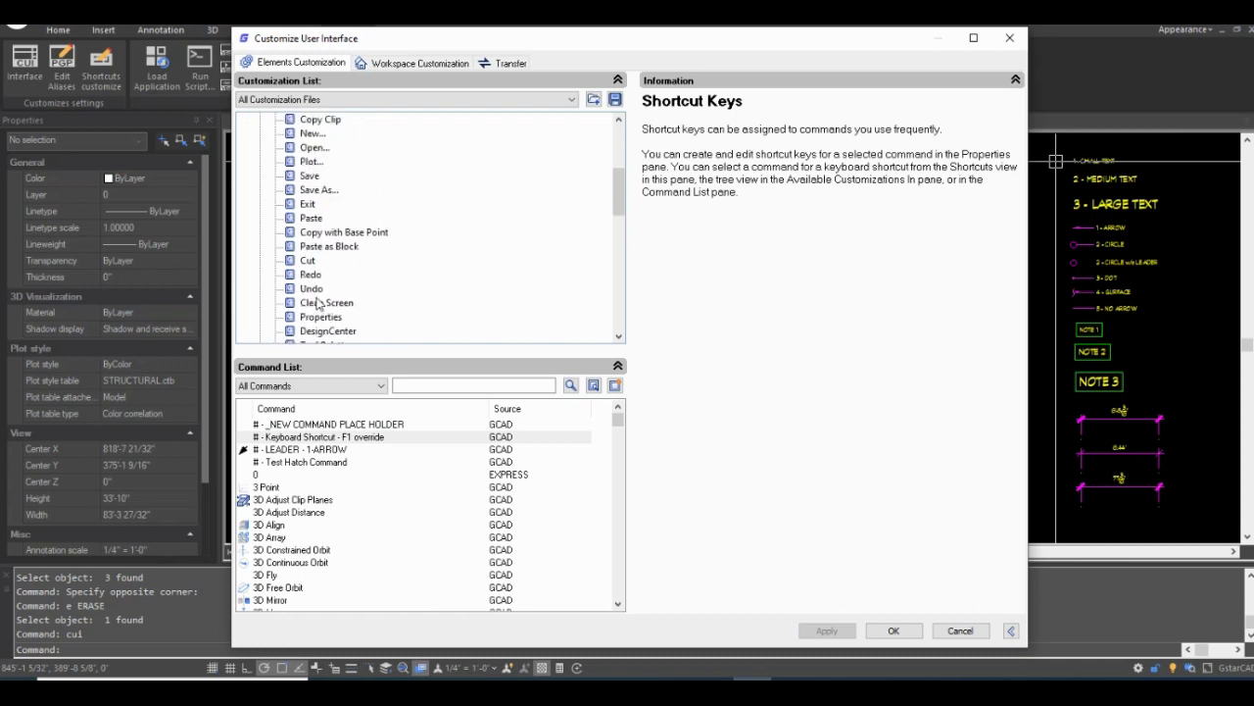
click(339, 260)
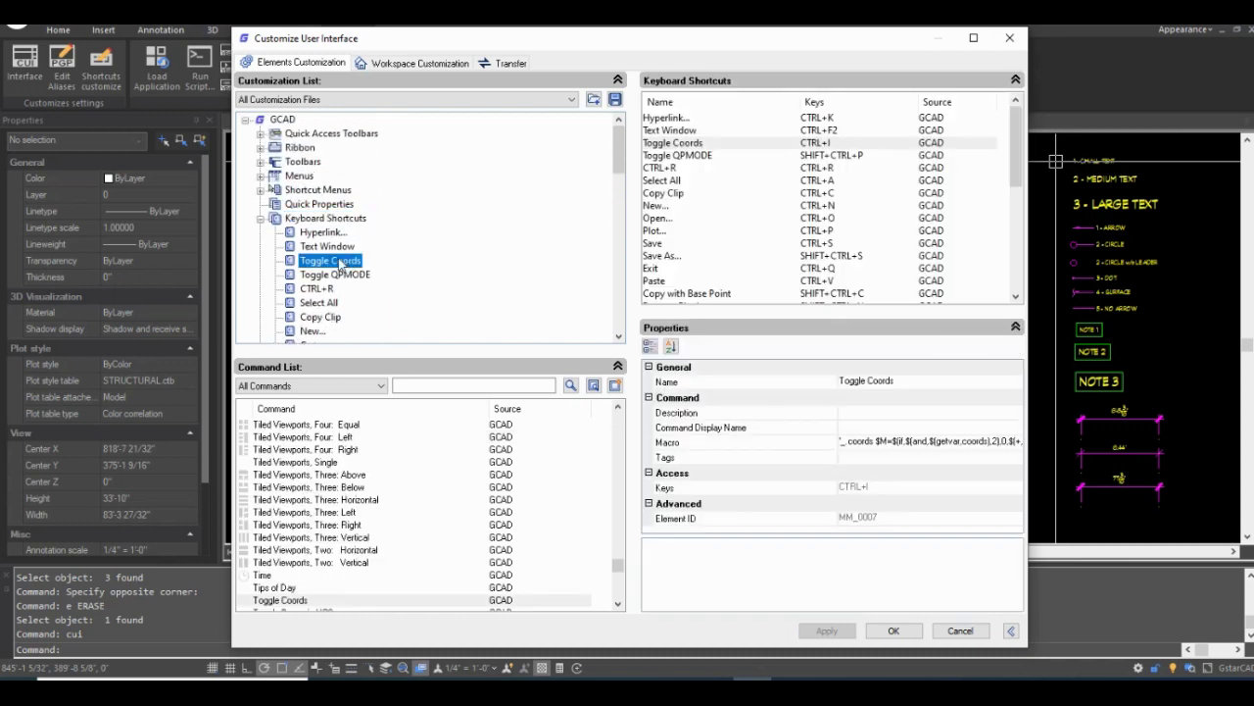
drag(340, 263, 320, 233)
click(327, 274)
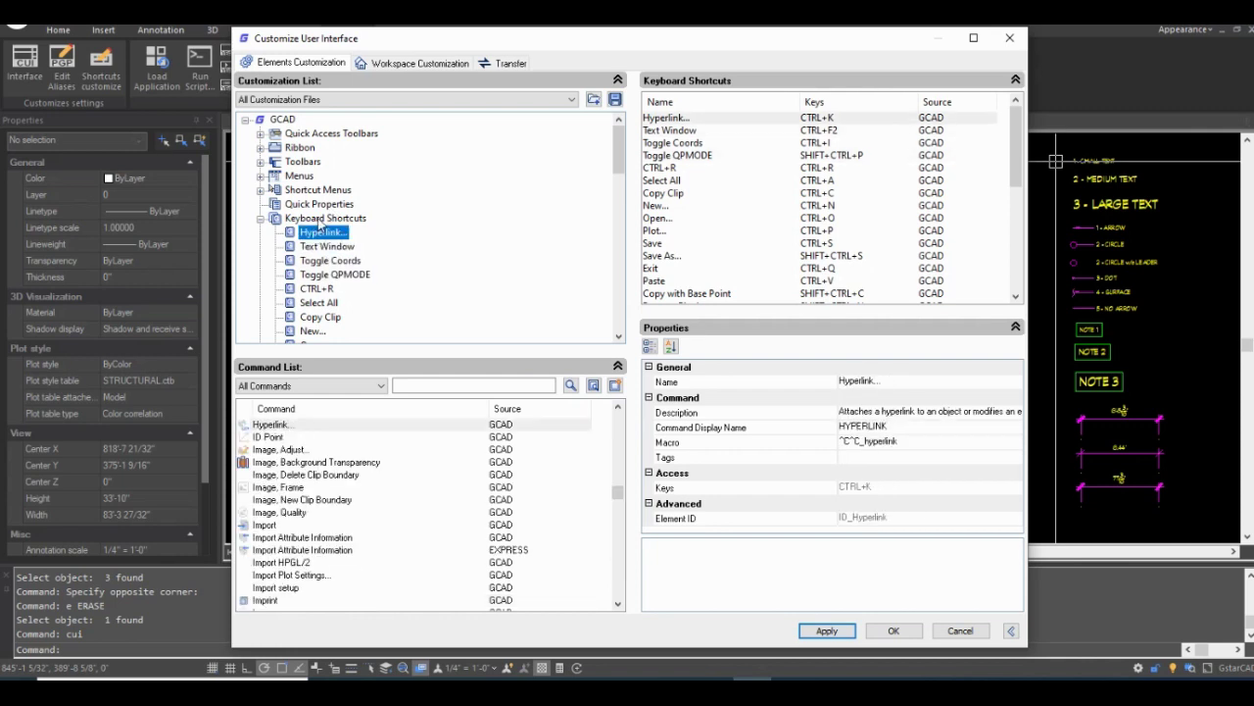
click(326, 217)
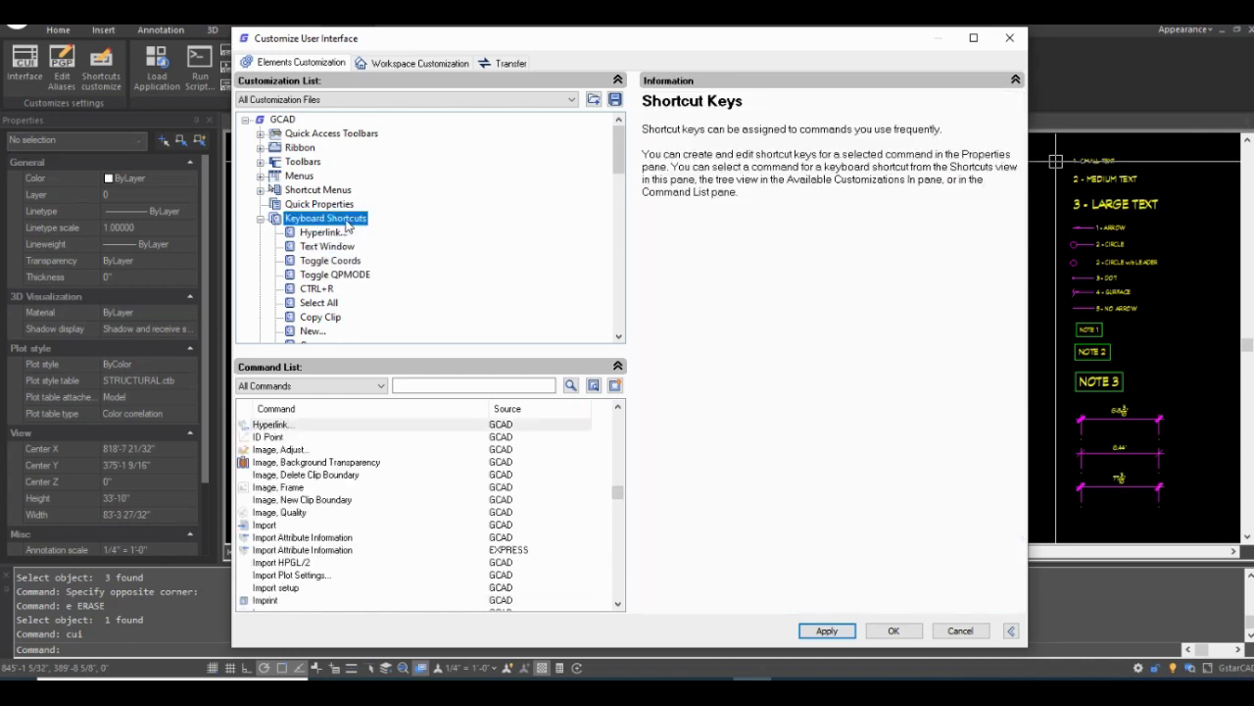
Sort the Command List by name and drag the F1 override command into Keyboard Shortcuts.
click(350, 474)
click(300, 409)
click(300, 409)
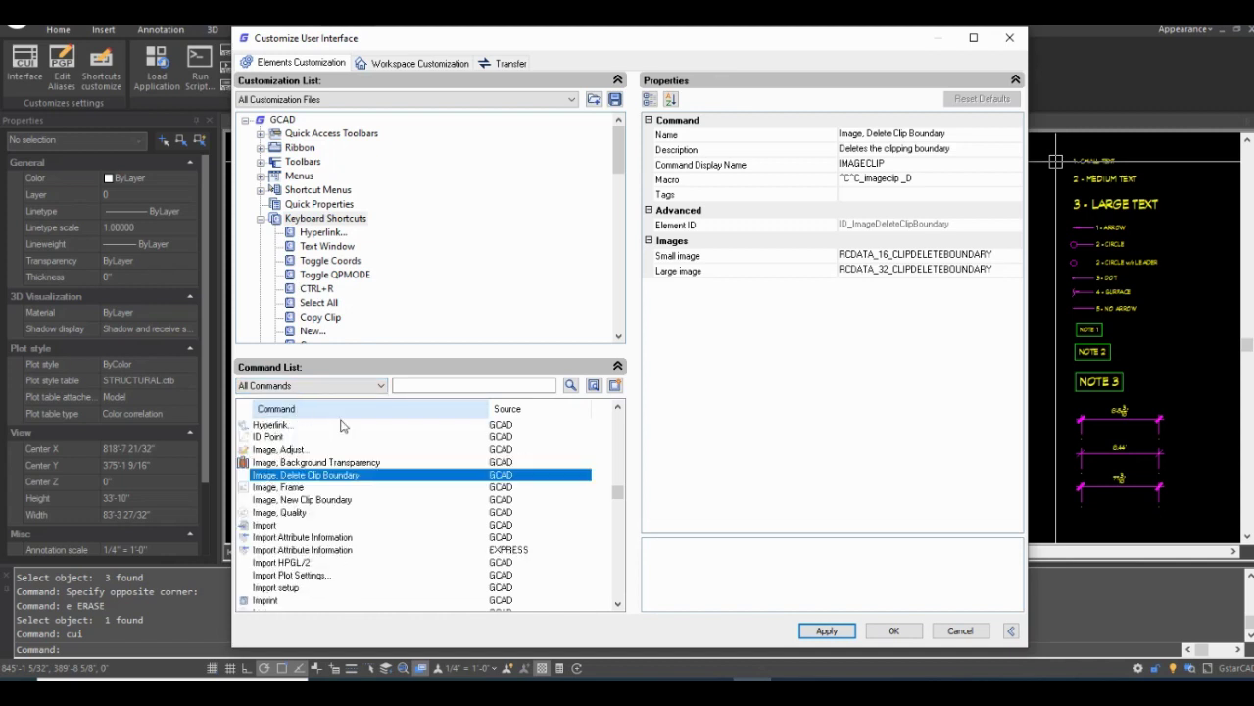
drag(618, 493, 630, 402)
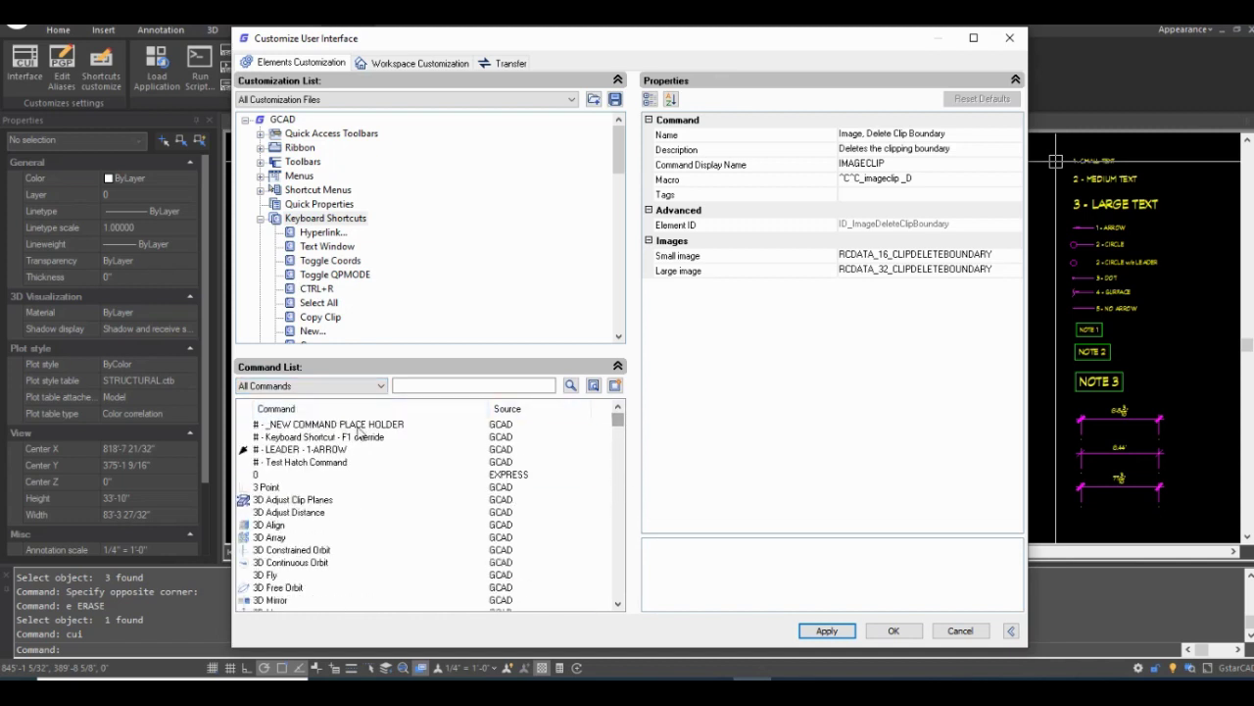
click(324, 408)
click(324, 409)
click(324, 437)
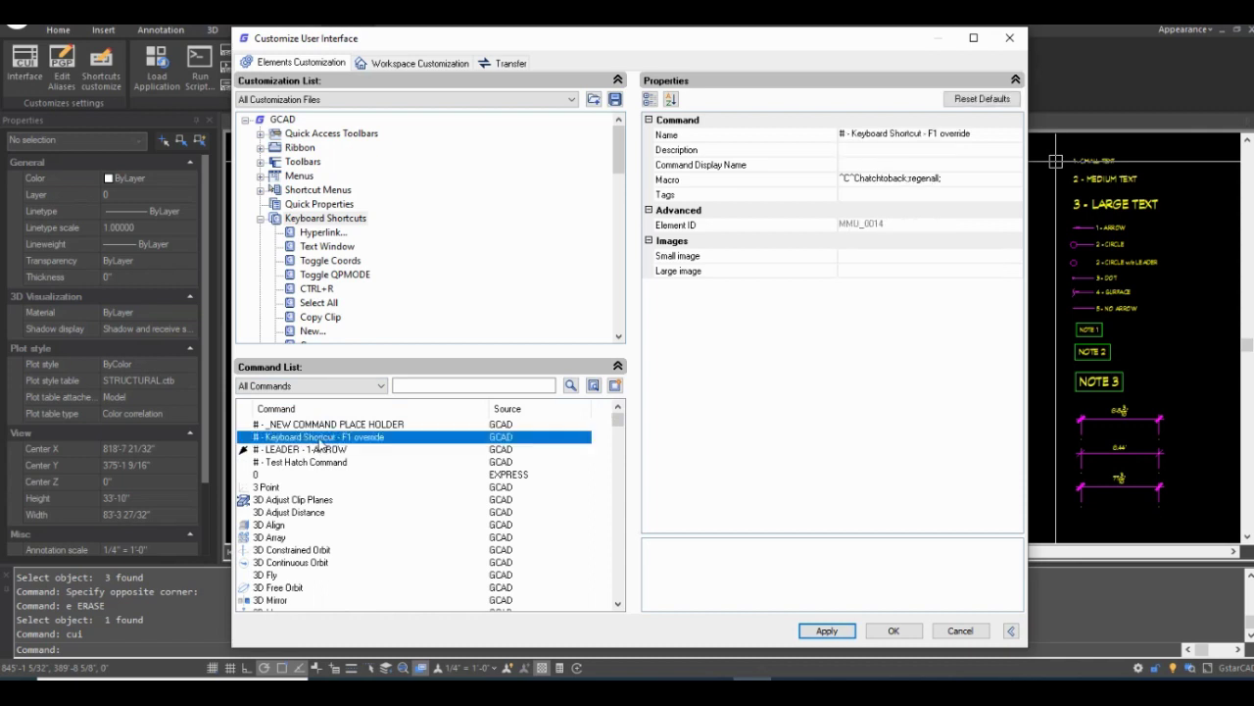
drag(319, 444, 337, 233)
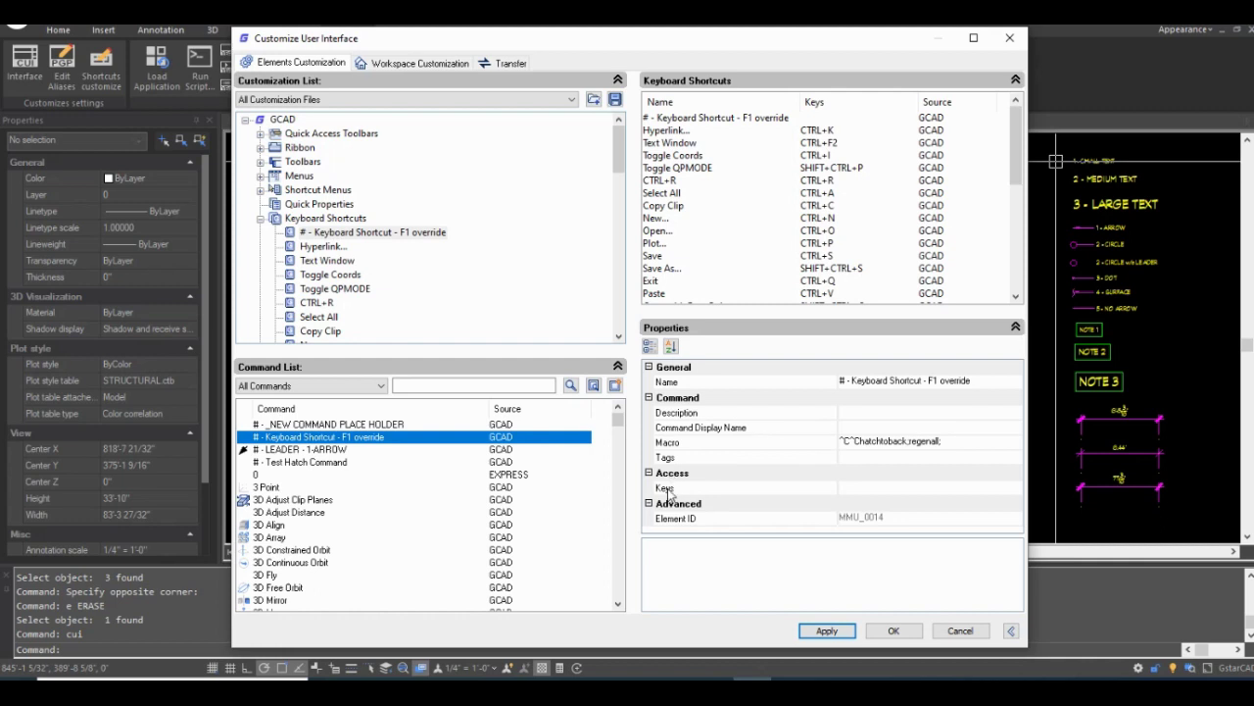
Assign the F1 key to the F1 override shortcut, then apply and close the customization dialog.
click(848, 488)
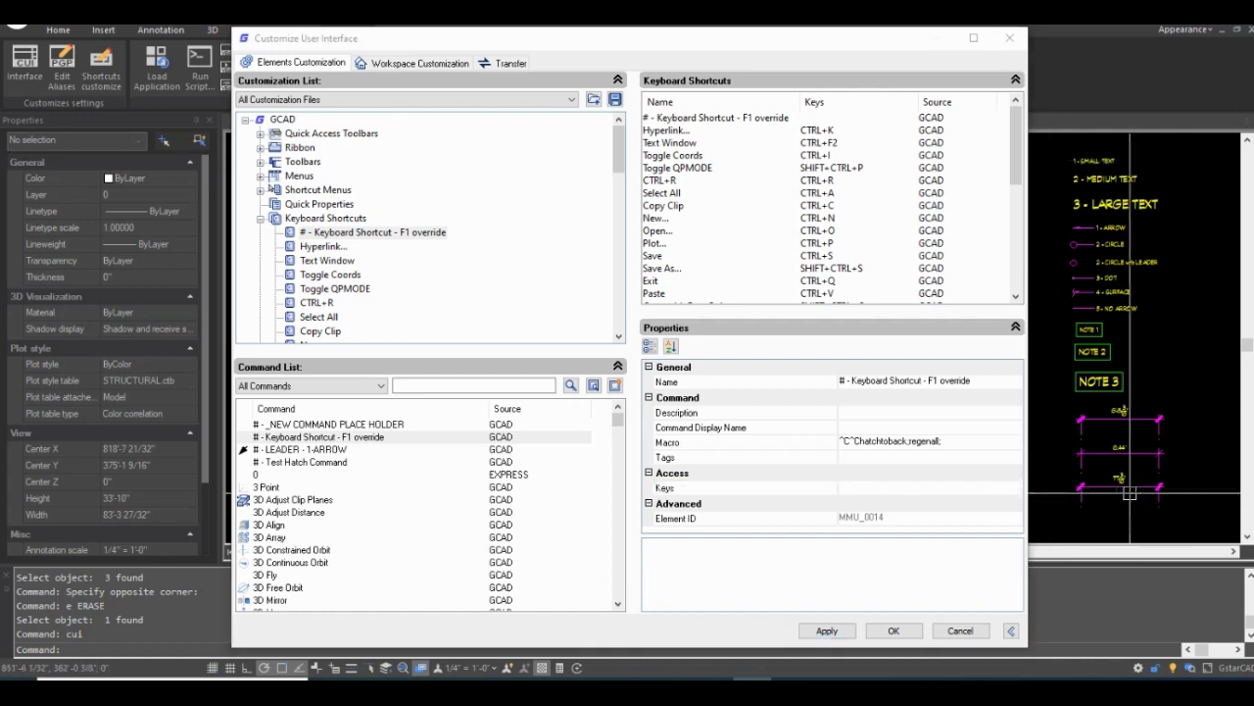
click(1016, 488)
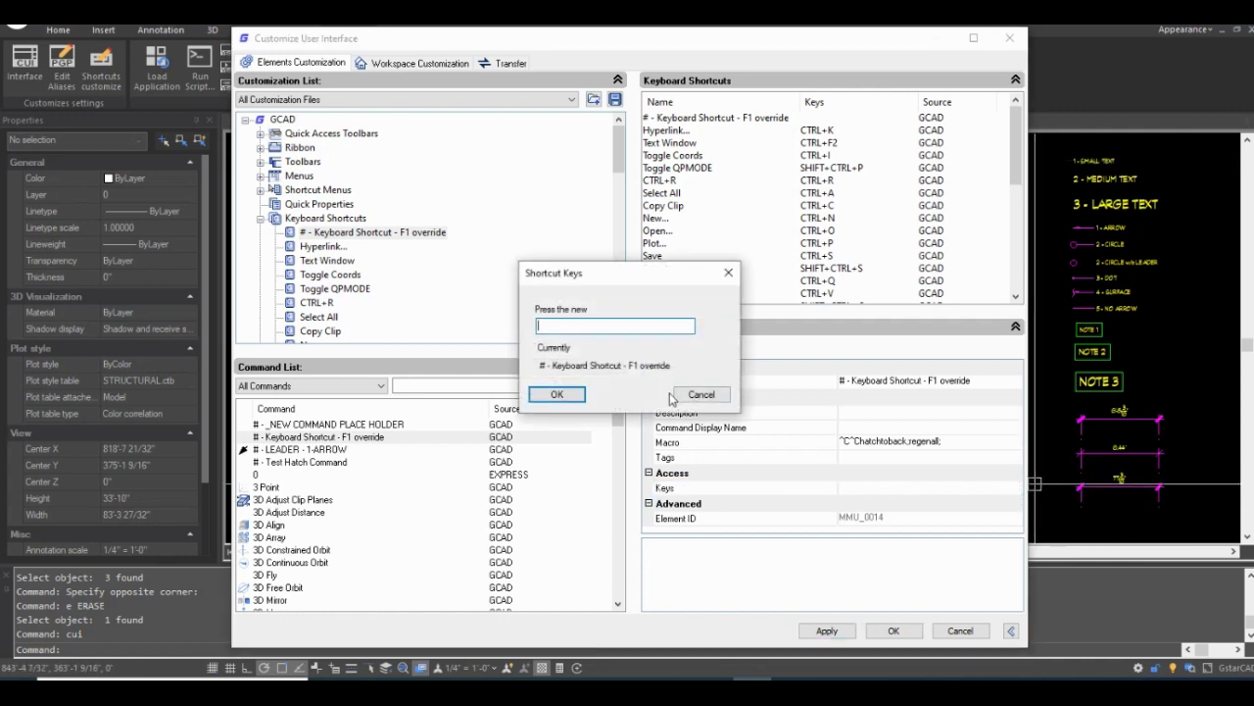
key(F1)
click(576, 394)
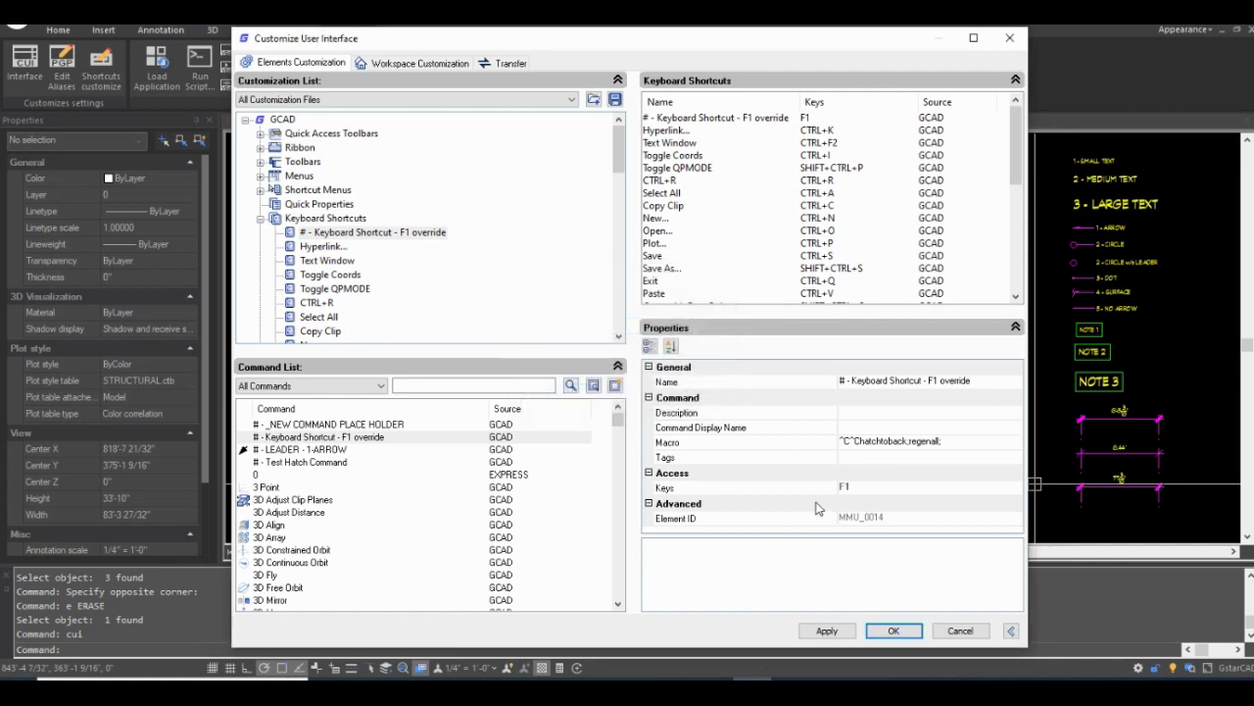
click(863, 488)
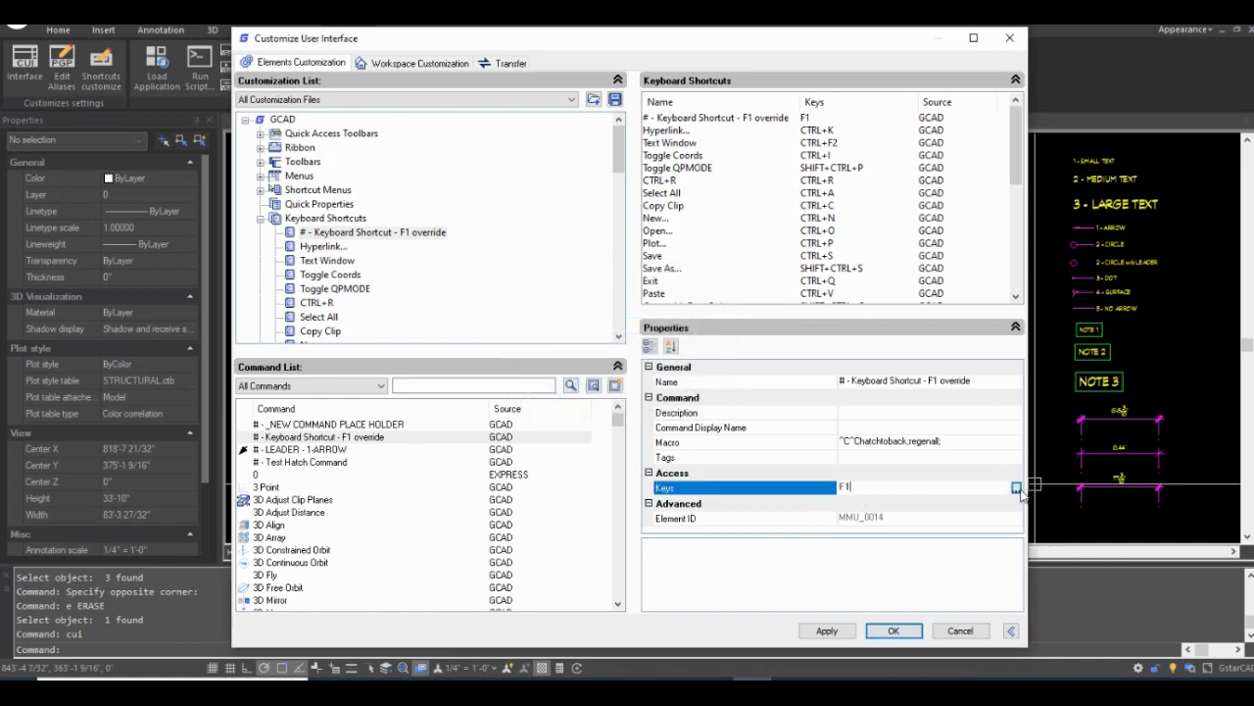
click(1016, 487)
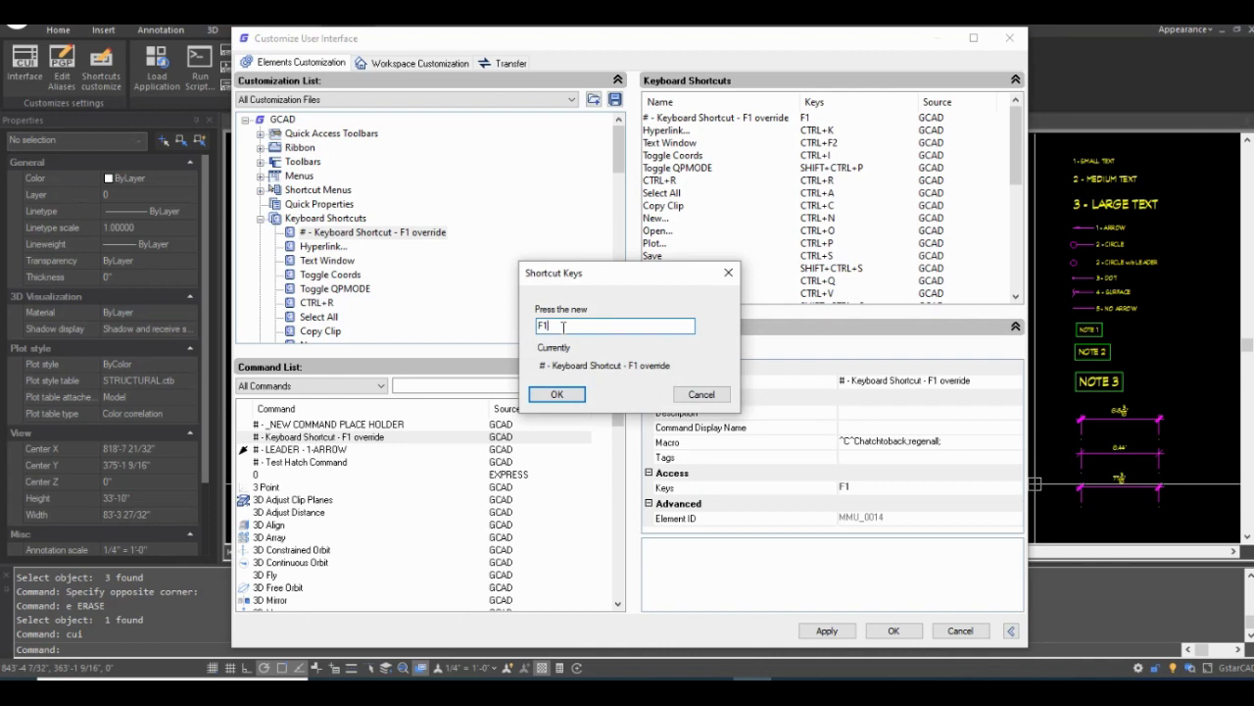
key(BackSpace)
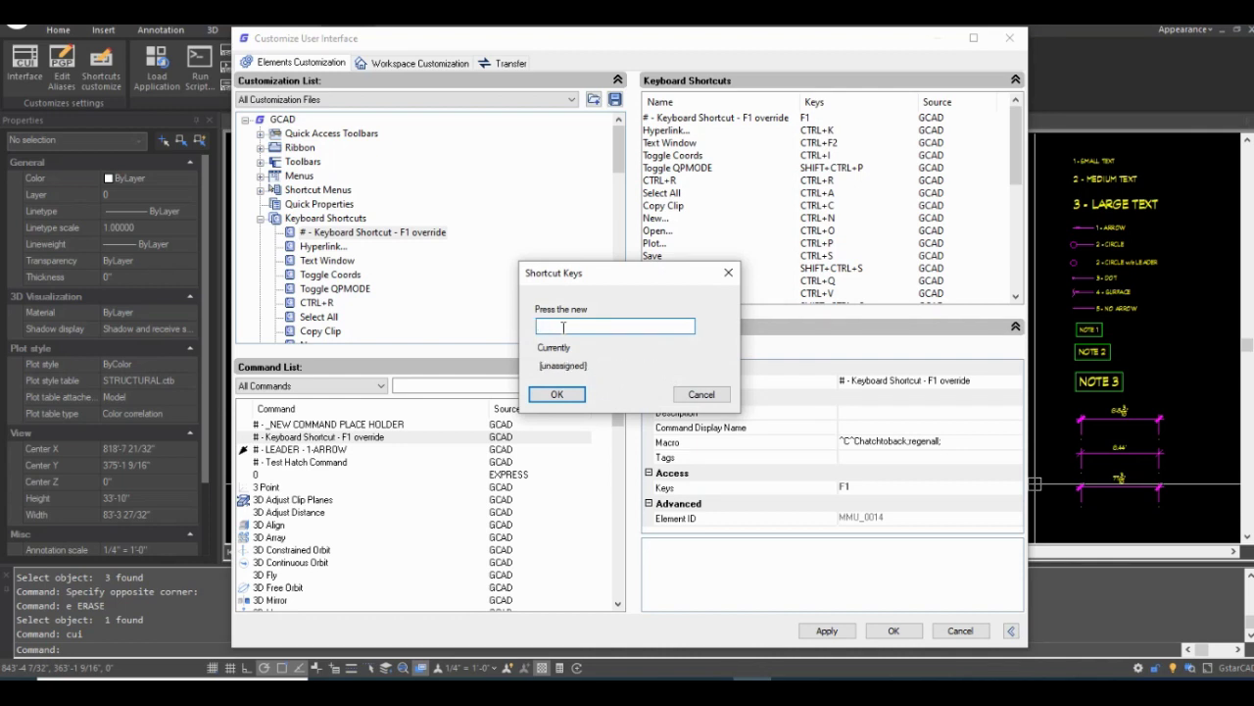
key(F1)
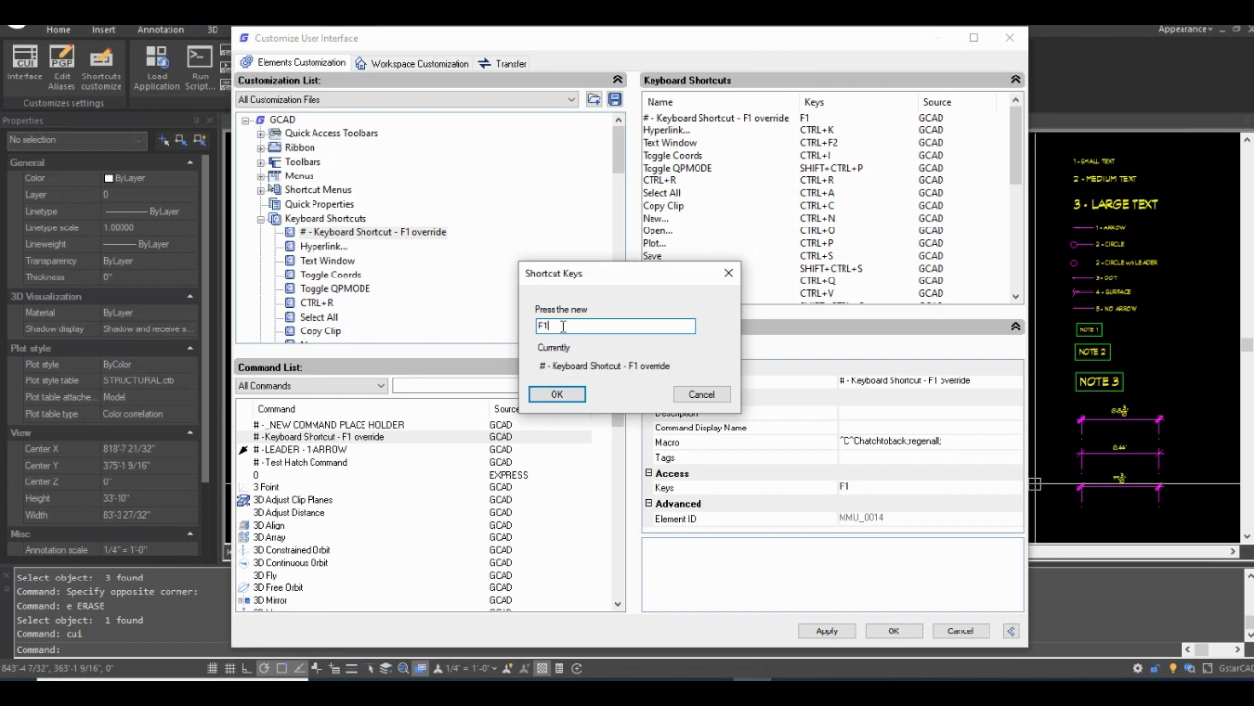
click(556, 395)
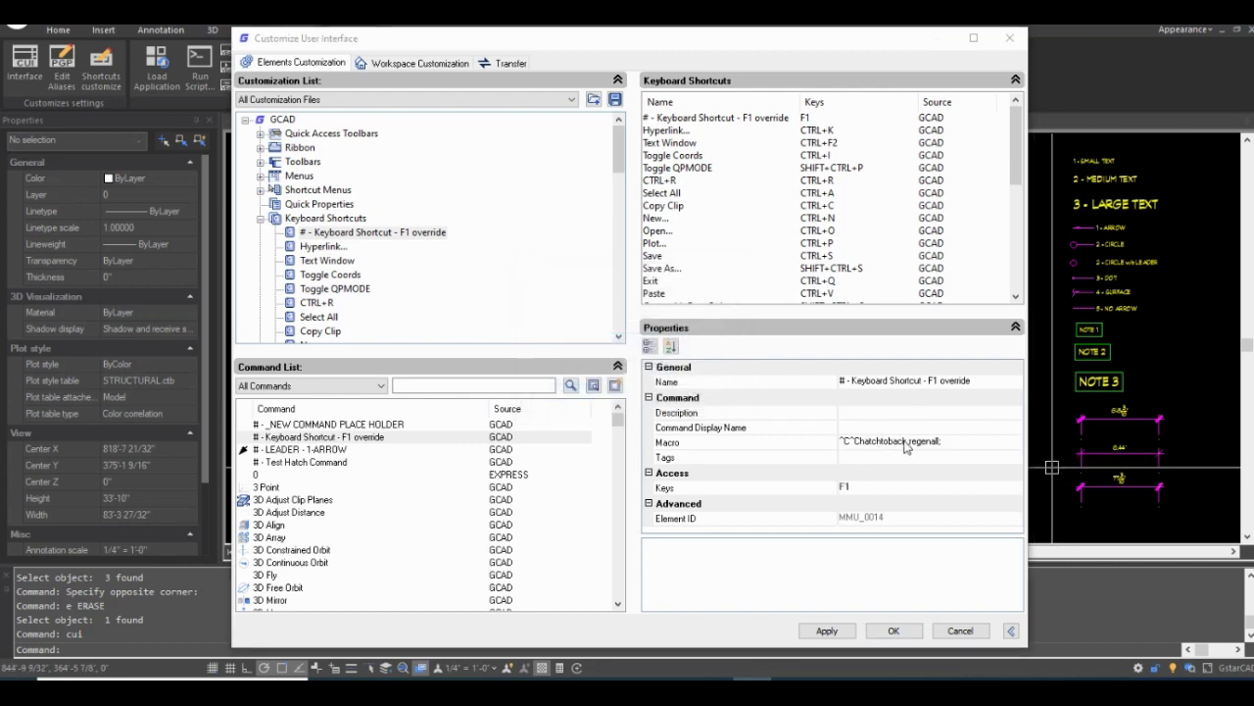
click(826, 631)
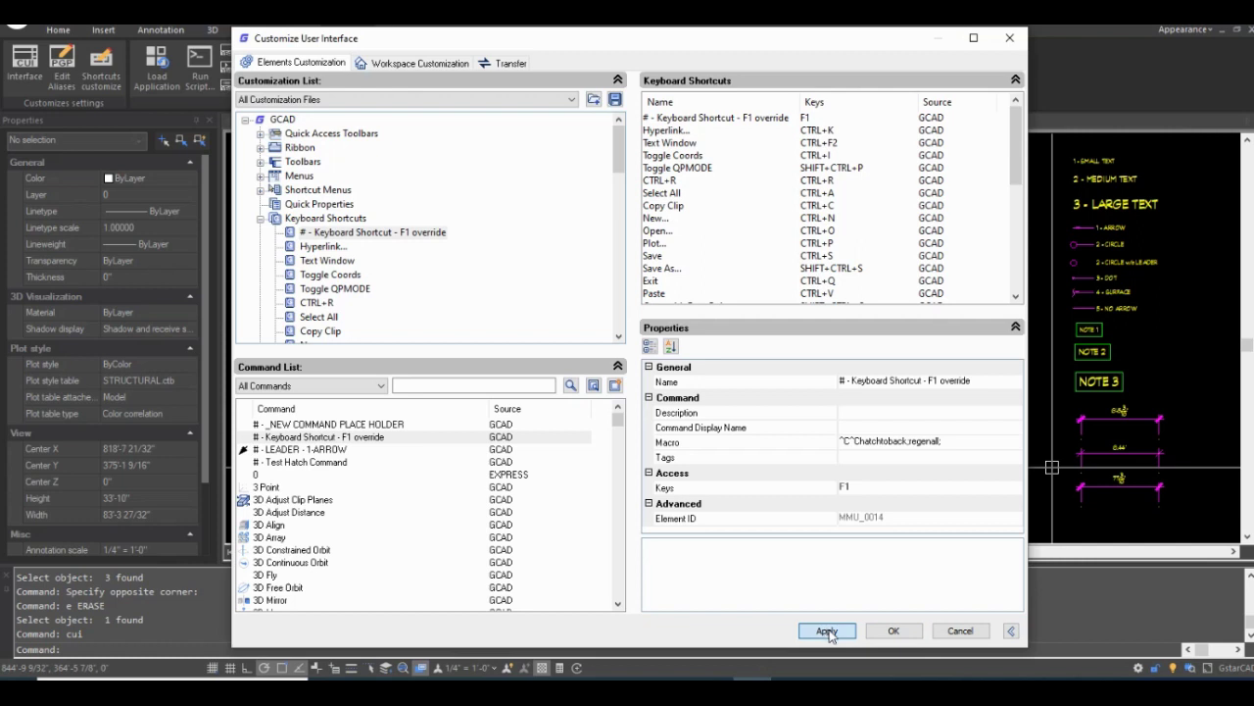
click(887, 635)
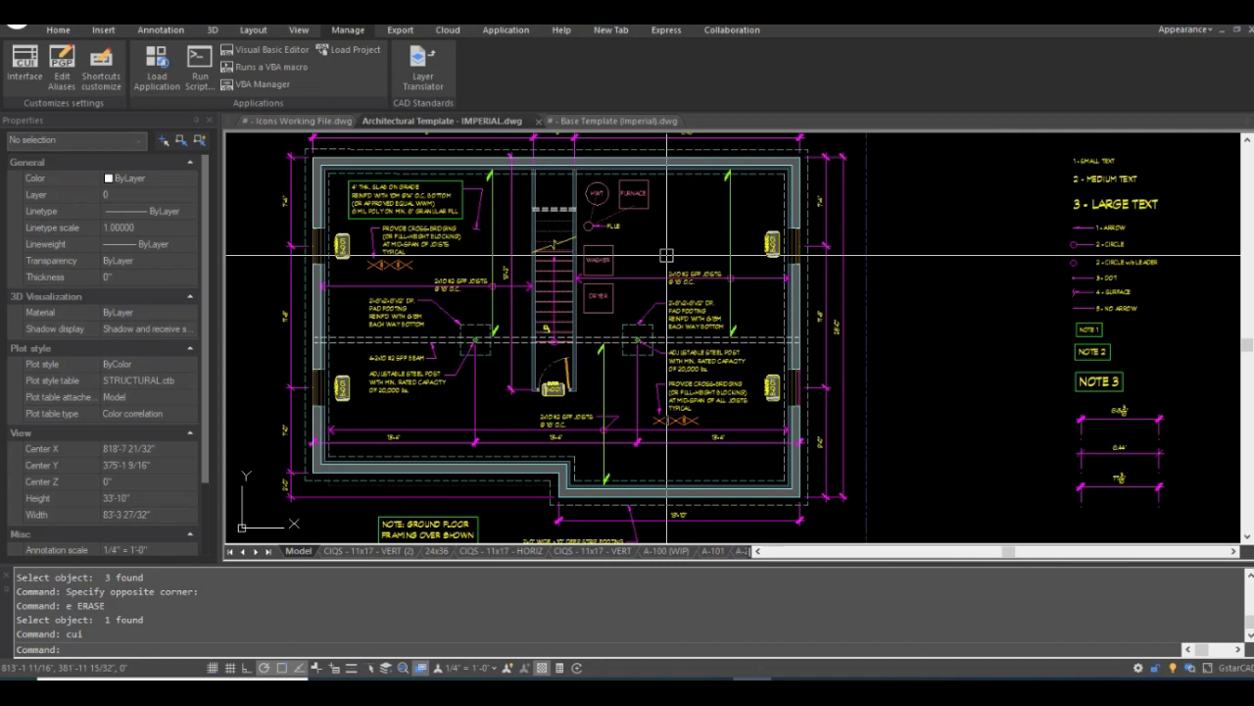
middle_drag(666, 255, 662, 268)
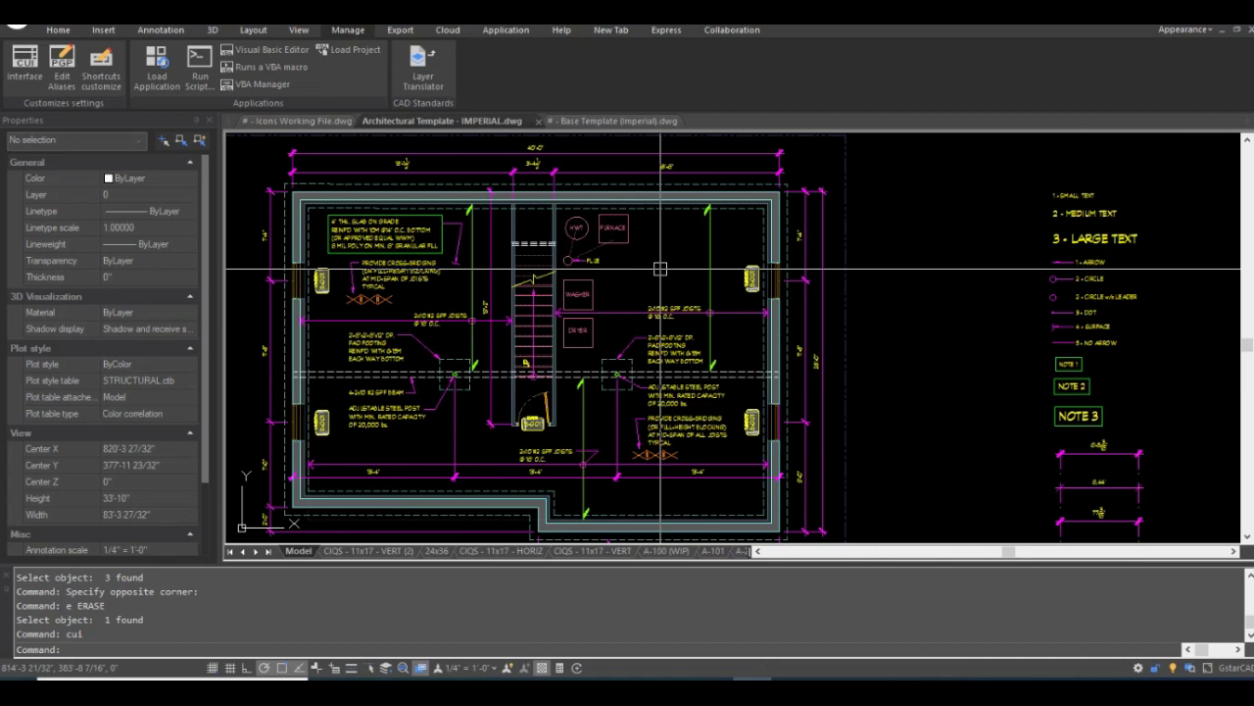
scroll(728, 284, up, 6)
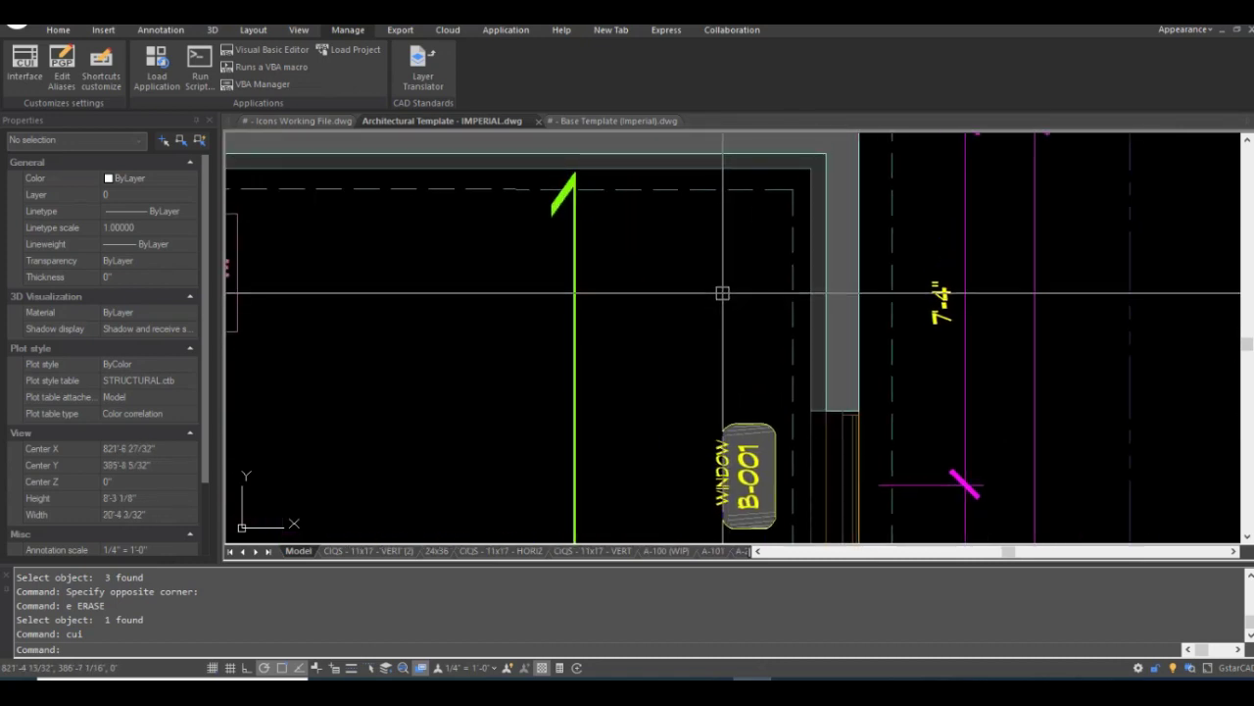
middle_drag(723, 291, 705, 318)
click(740, 207)
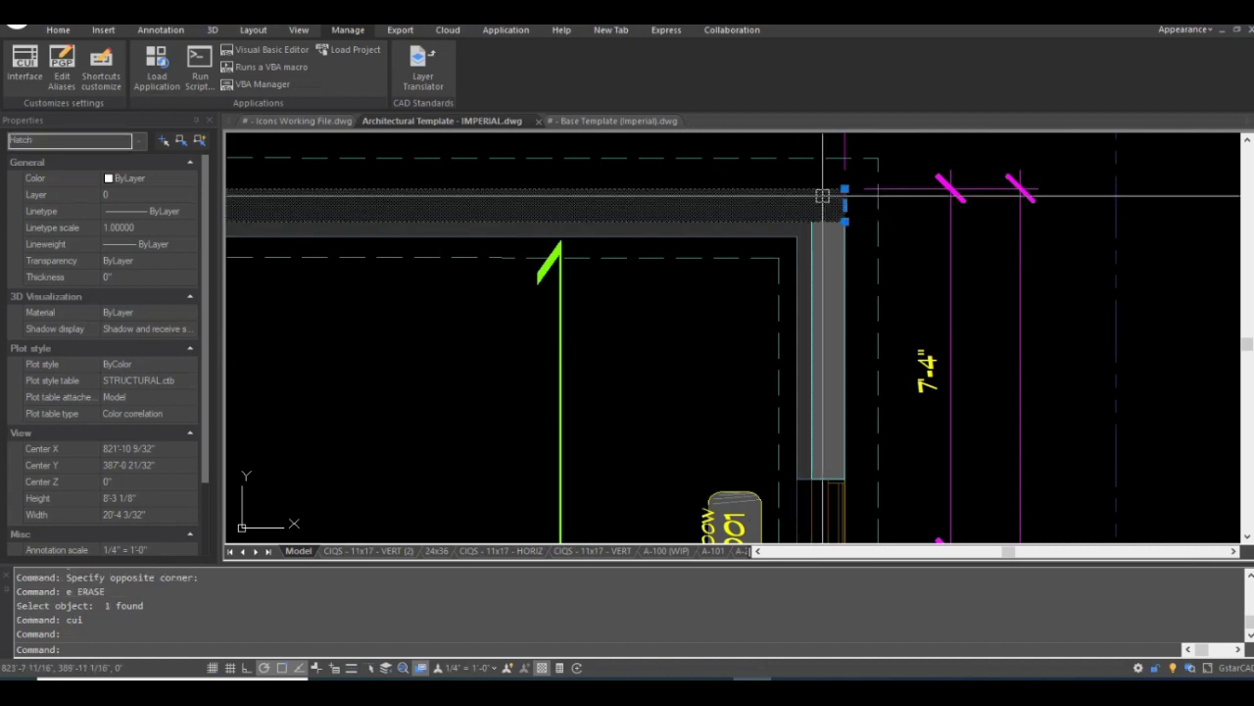
text(dr)
key(Return)
text(f)
key(Return)
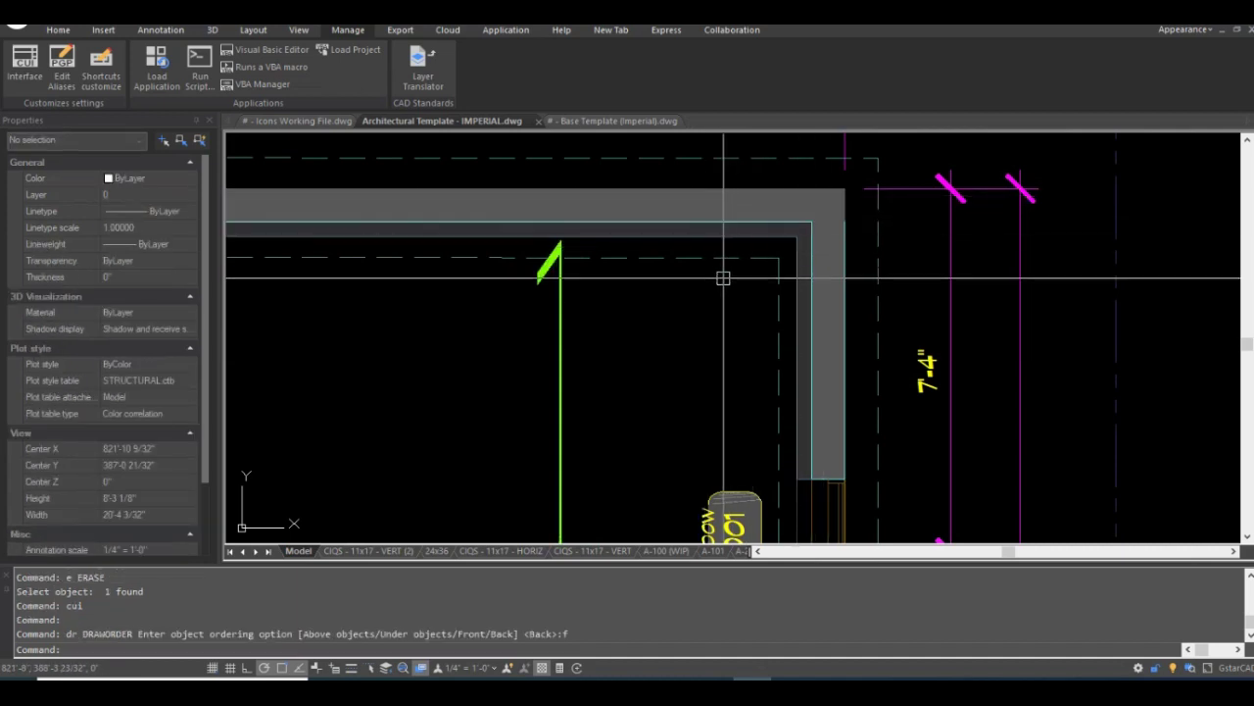
middle_drag(683, 291, 678, 339)
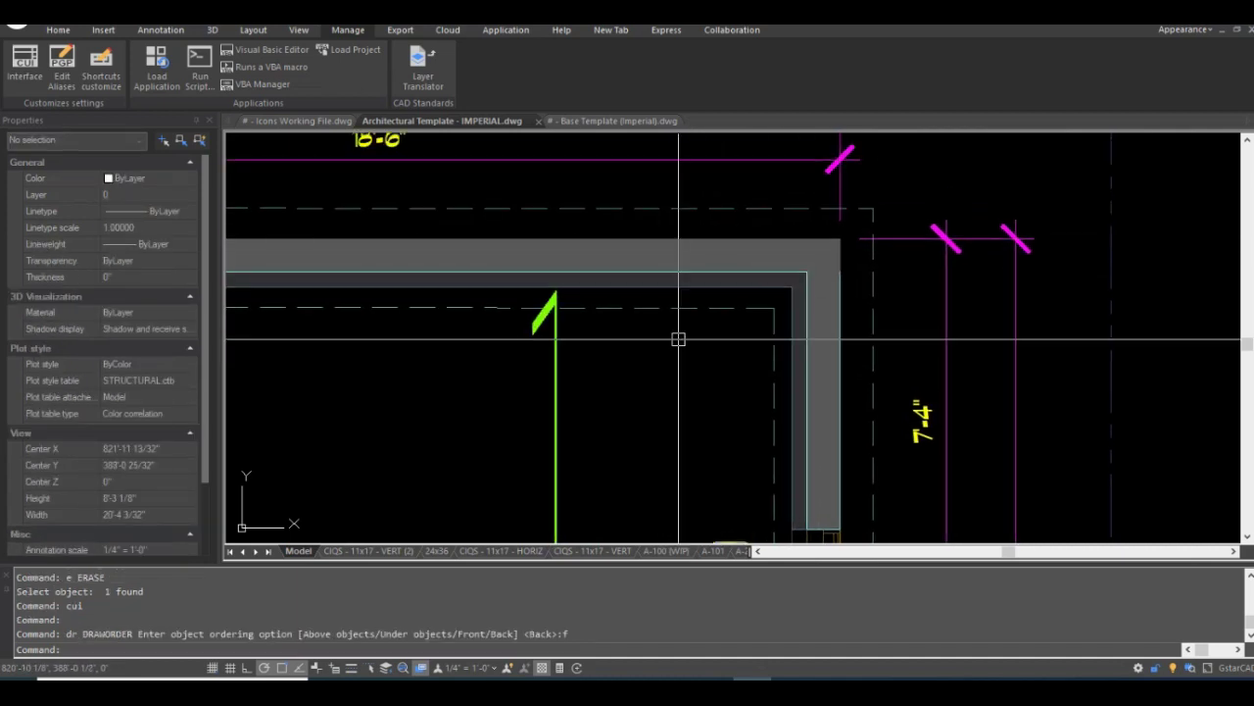
text(hatchtoback)
key(Return)
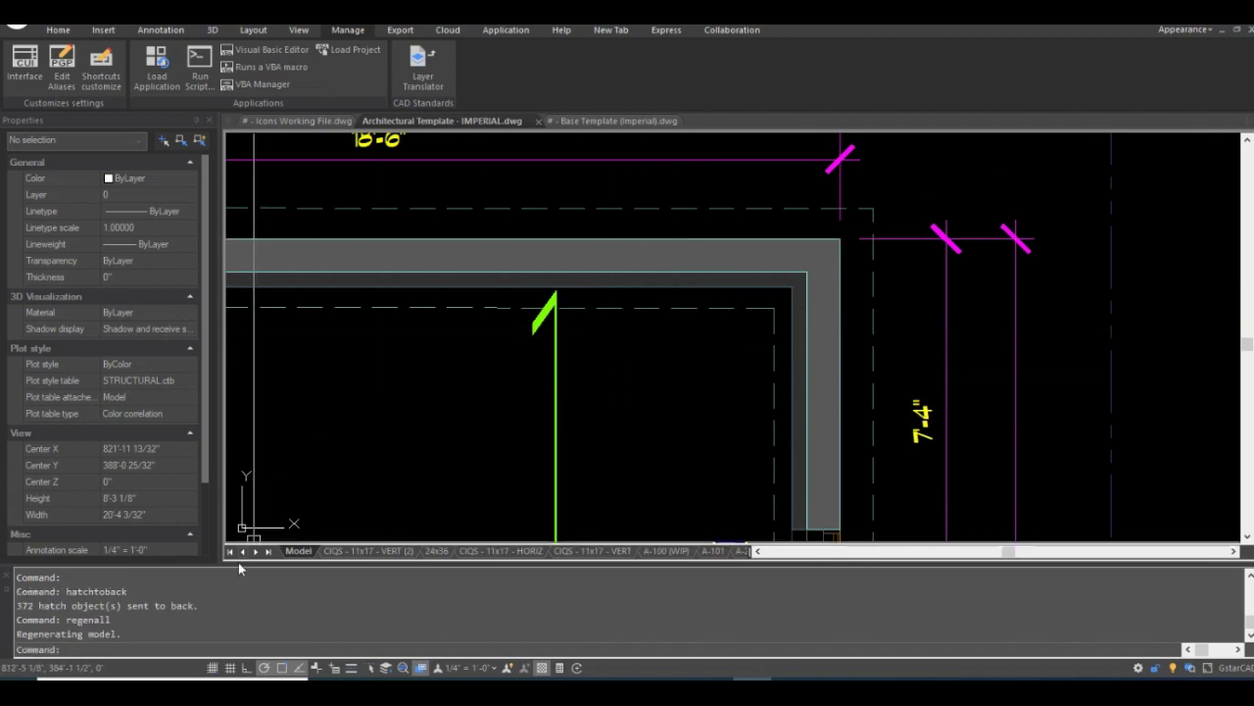
drag(66, 591, 129, 591)
click(66, 605)
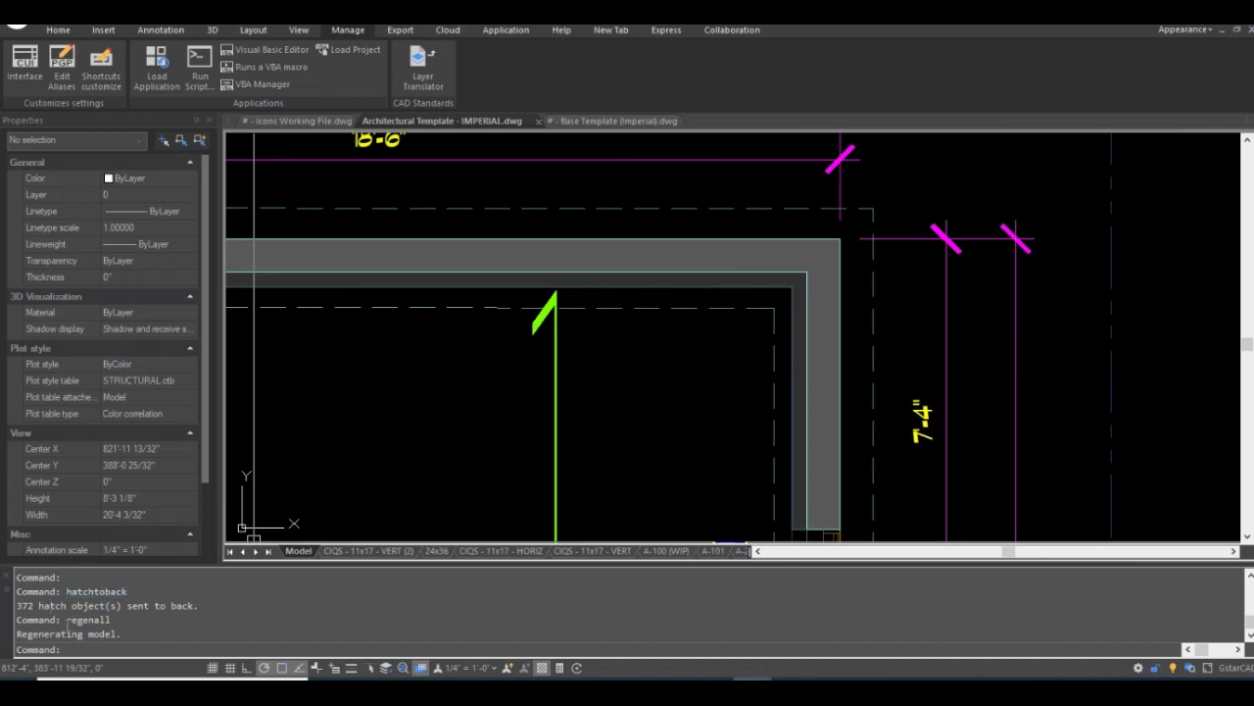
drag(67, 620, 112, 619)
click(88, 634)
click(420, 412)
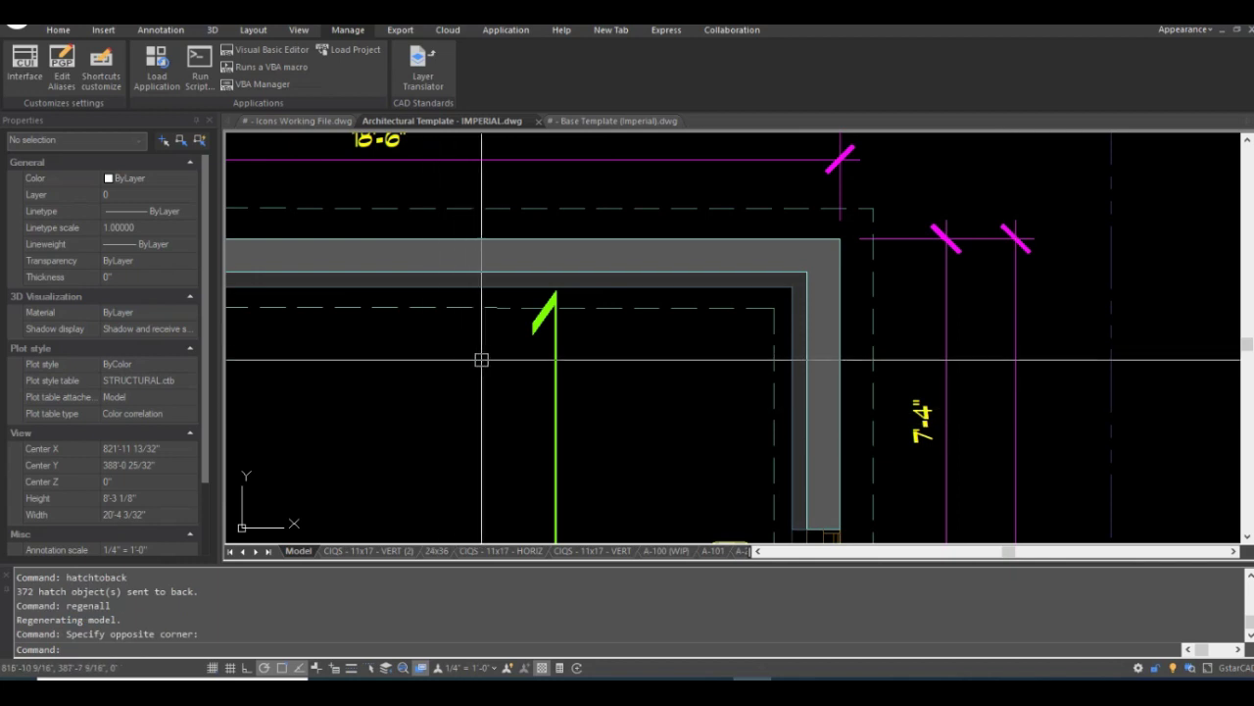
scroll(829, 221, down, 2)
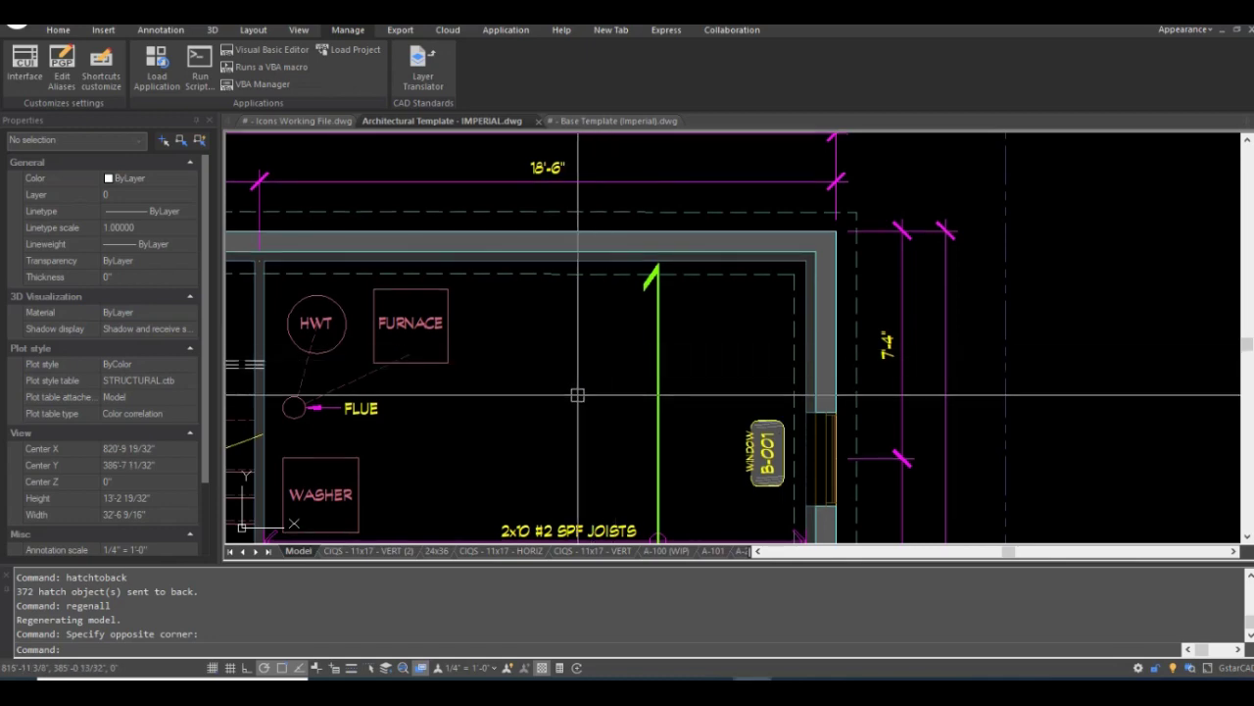
text(cui)
Open CUI and duplicate the placeholder command as '# - Keyboard Shortcut - M2P (F2)'.
key(Return)
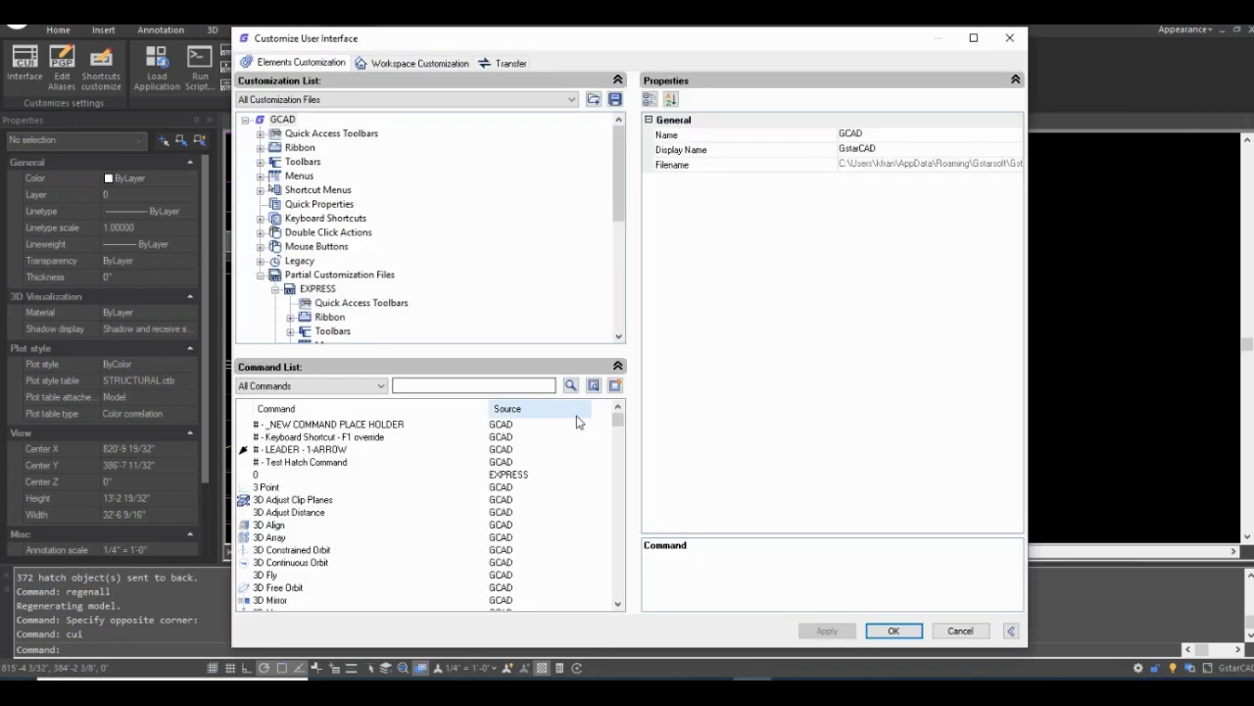
click(343, 423)
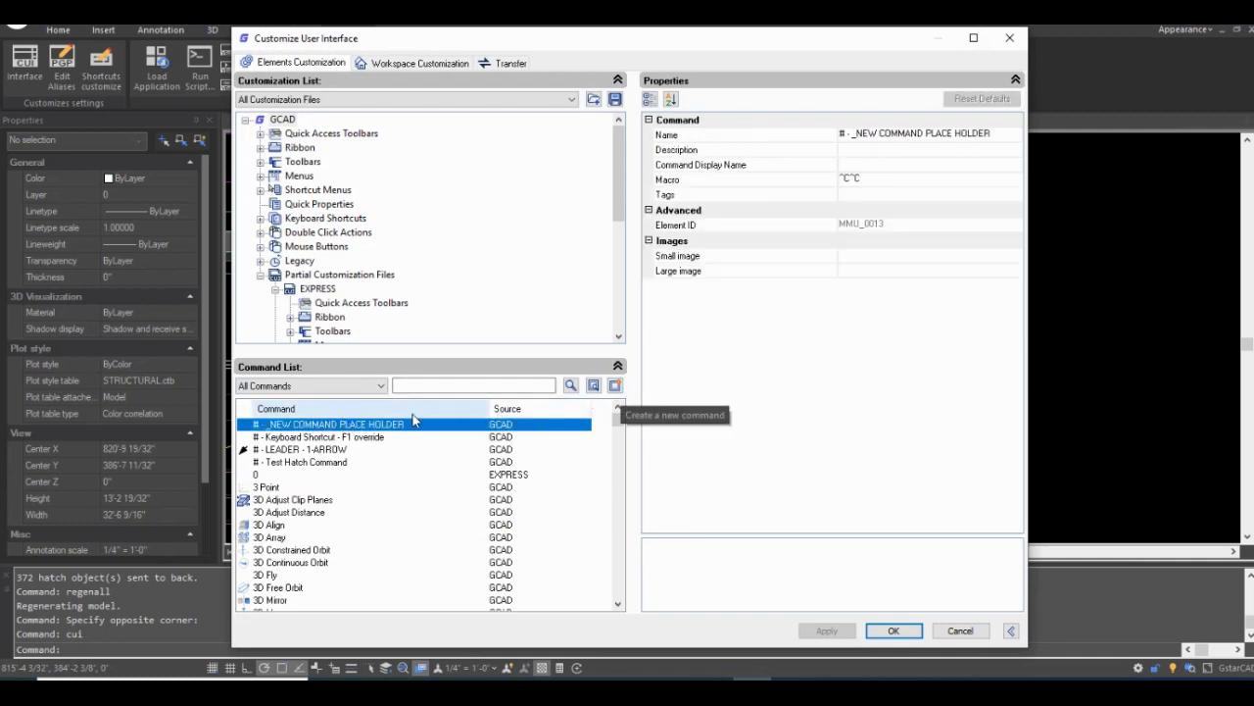
right_click(378, 435)
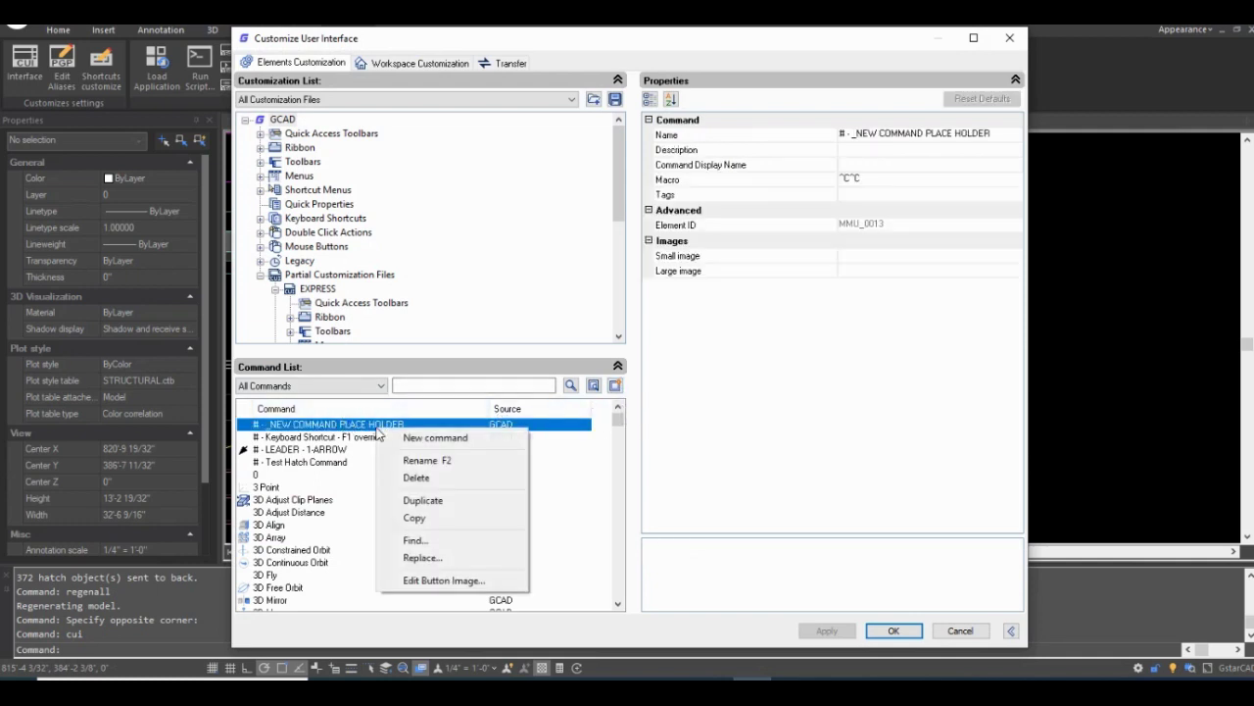
click(443, 498)
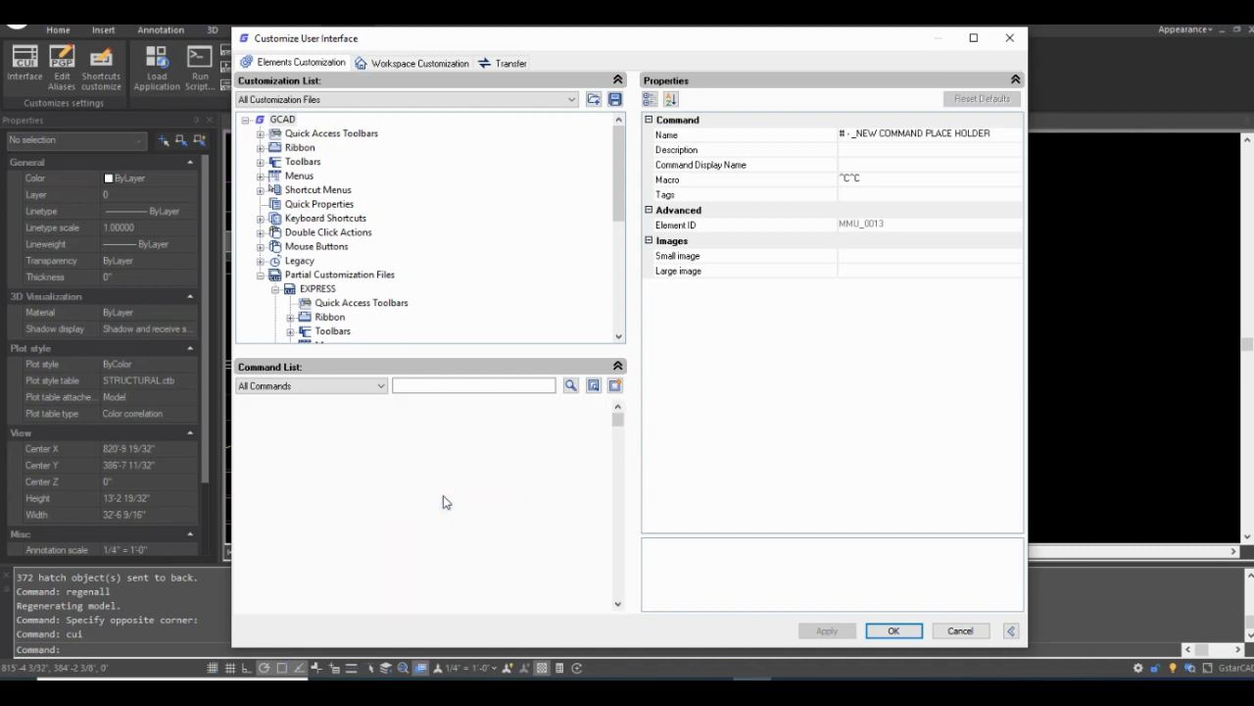
click(360, 437)
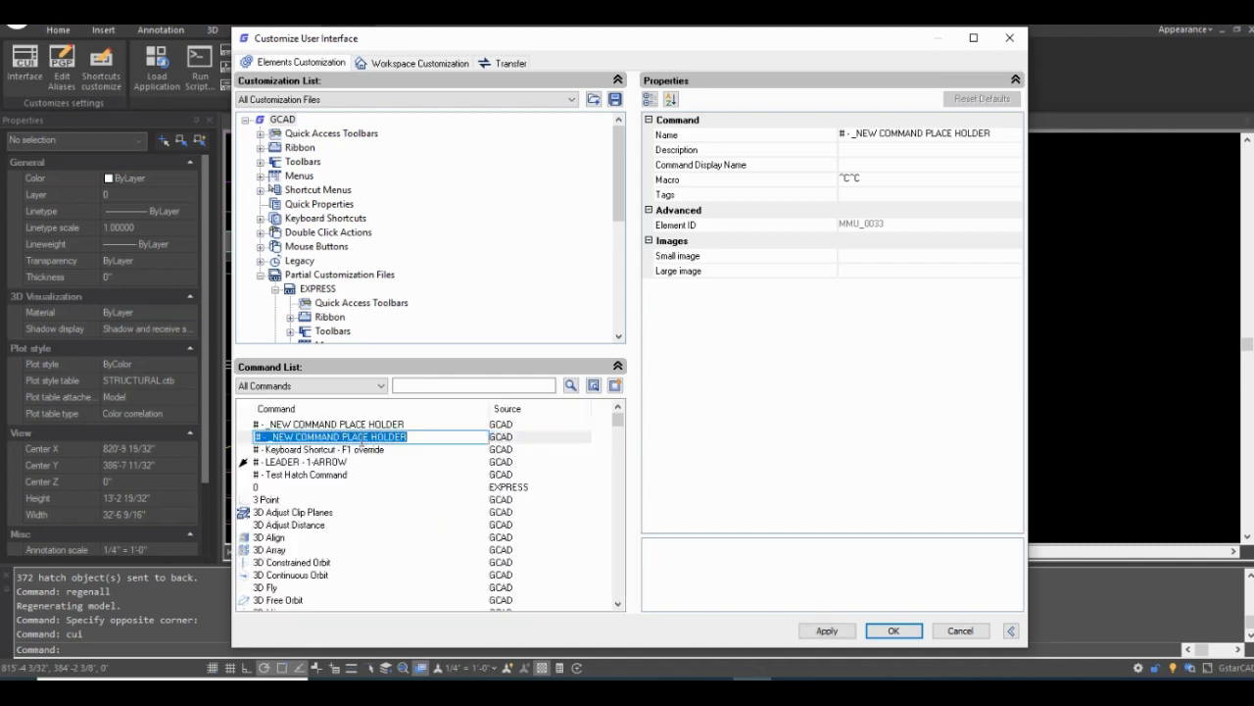
text(# -)
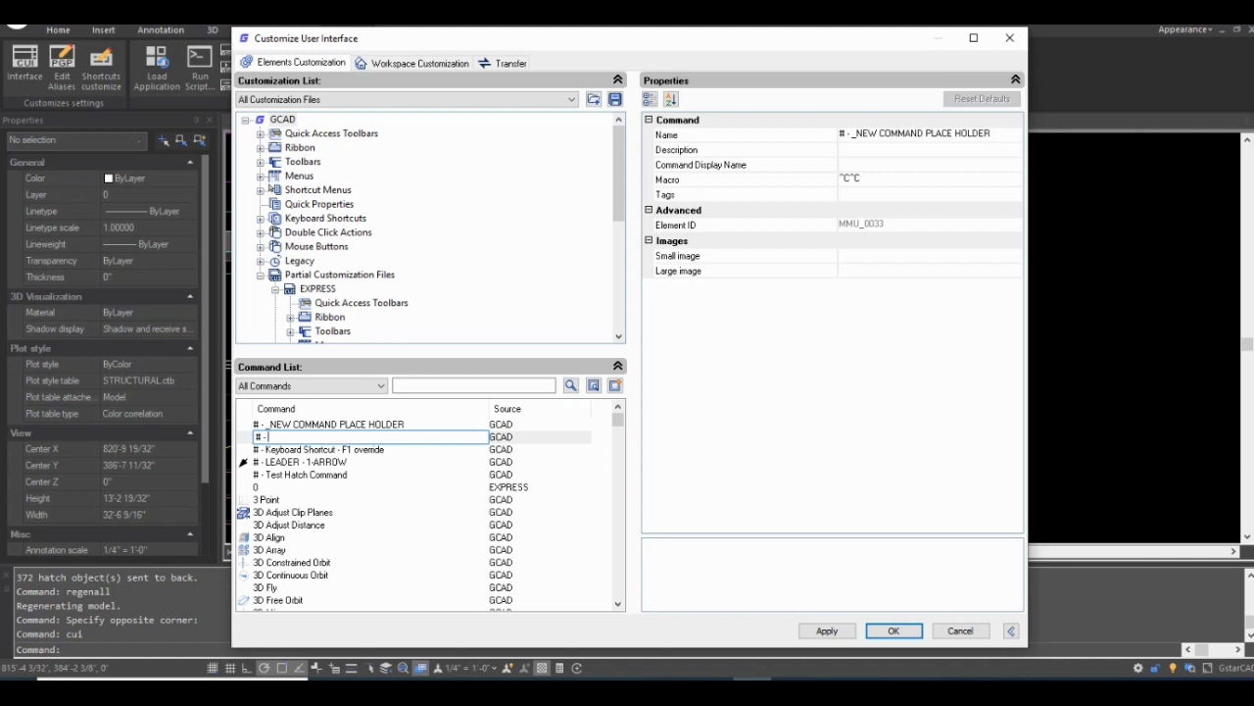
text( Keyboard Shortcut - M2P)
text((F2)
click(321, 450)
click(323, 437)
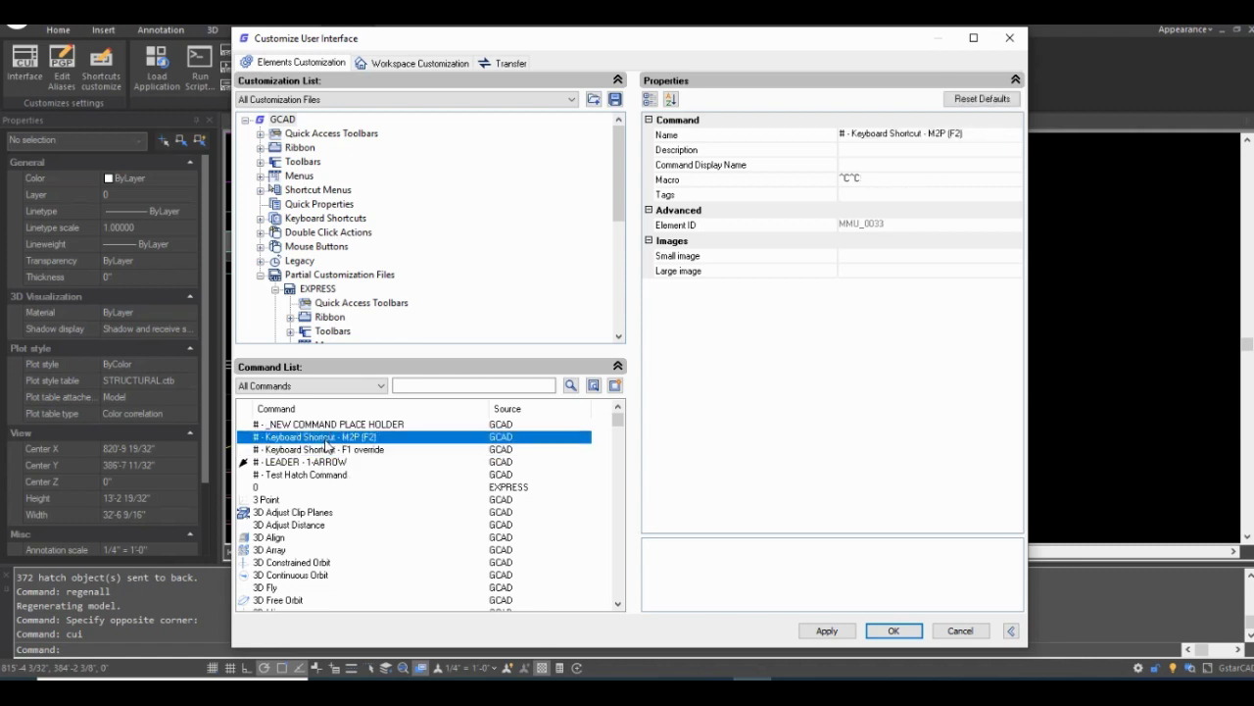
Replace the ^C^C macro with M2P; and apply the change.
click(873, 179)
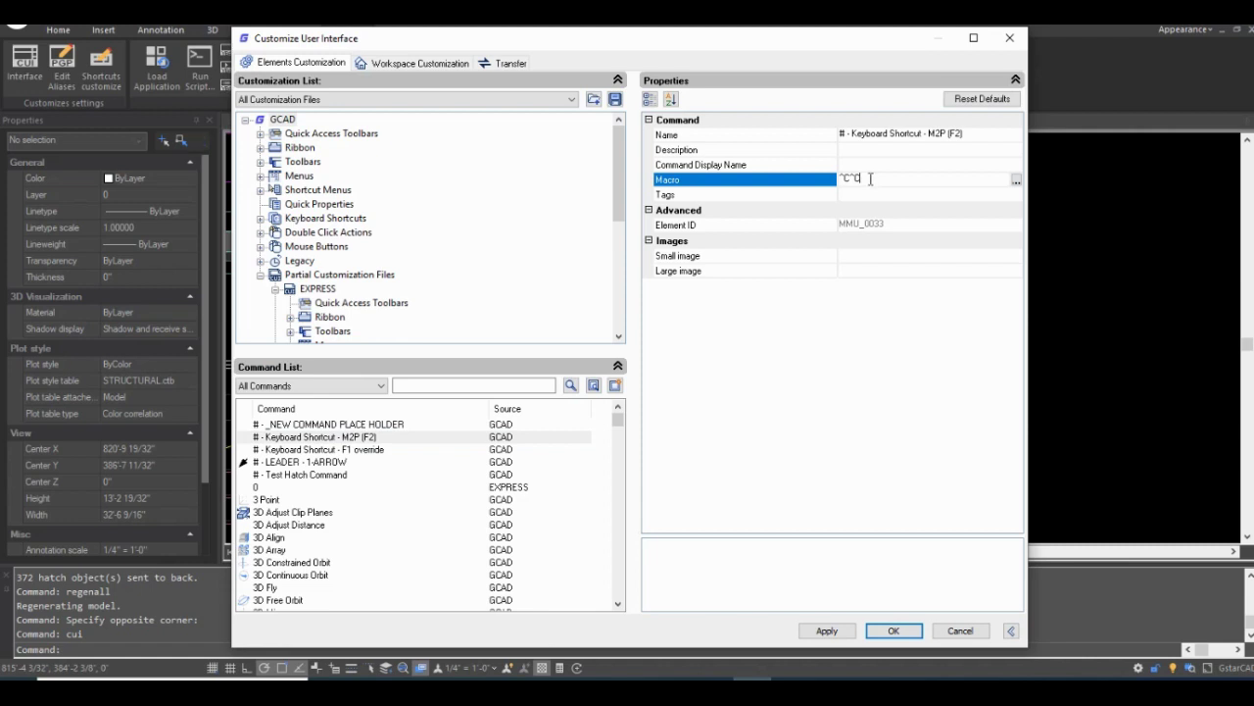
drag(872, 180, 841, 173)
click(868, 176)
drag(862, 180, 838, 179)
text(MS)
text(2)
key(BackSpace)
key(BackSpace)
text(2P;)
click(823, 631)
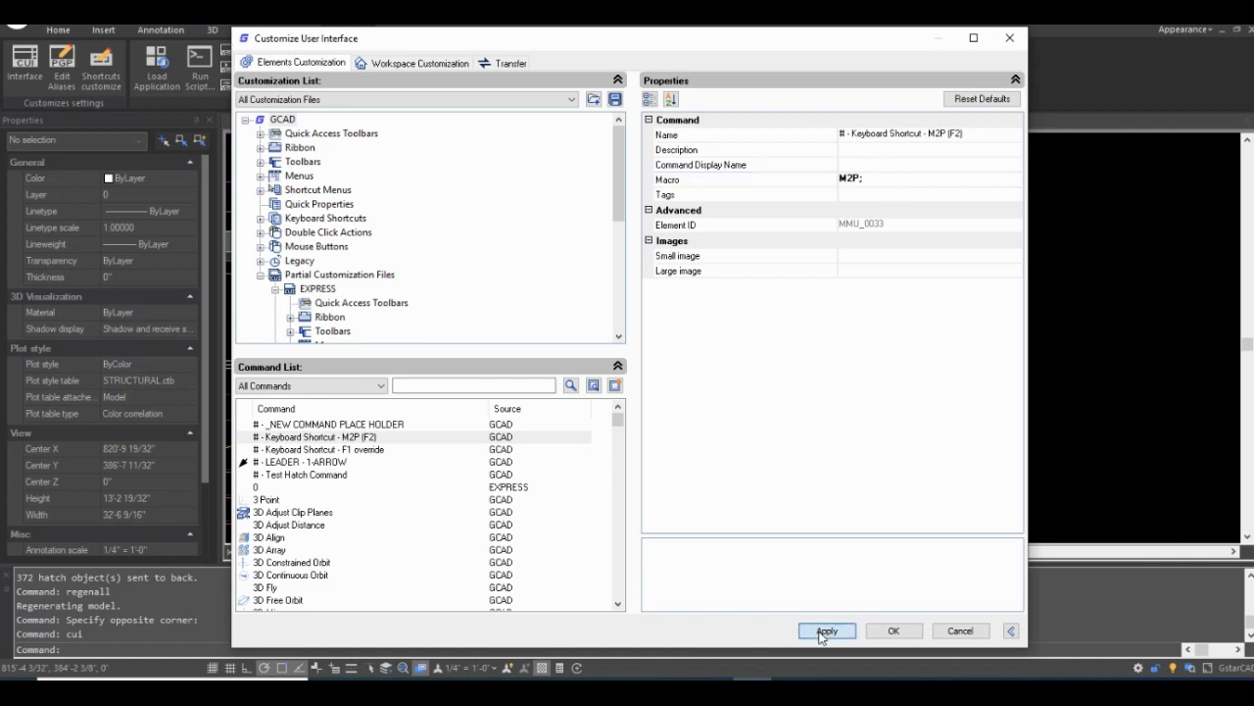
click(360, 437)
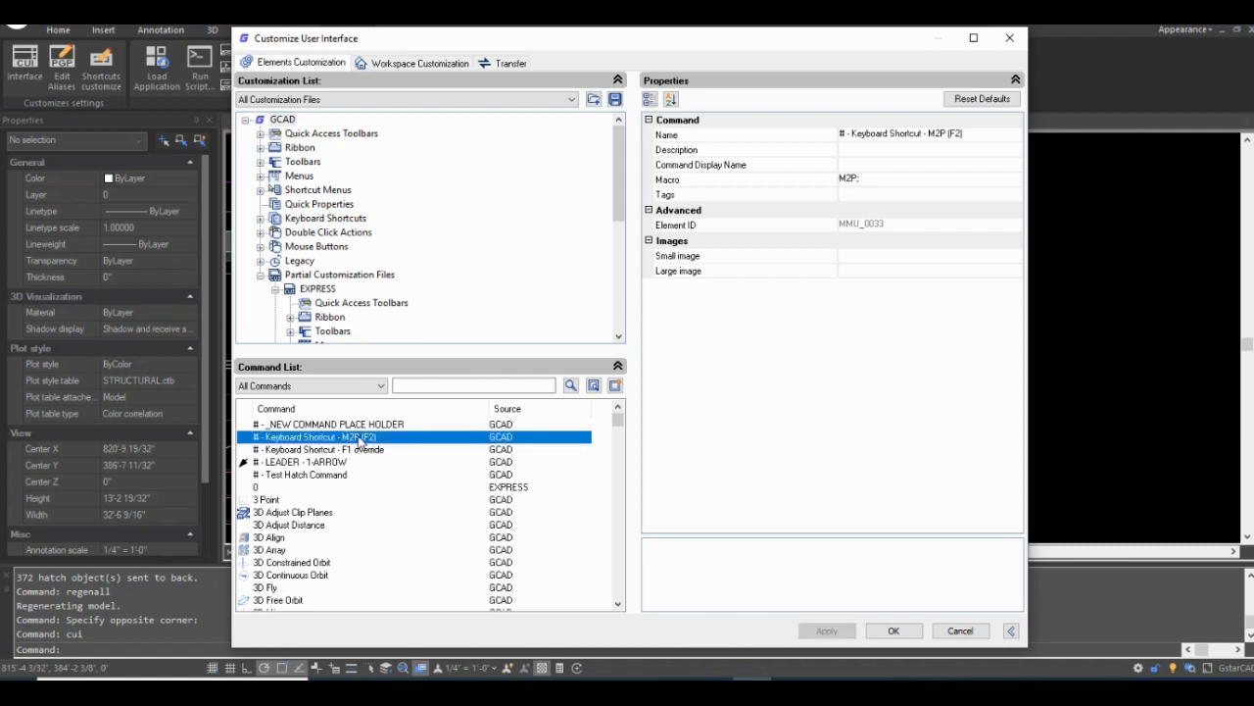
Duplicate the M2P (F2) command and rename the copy '# - Keyboard Shortcut - NEA (F3)'.
right_click(359, 441)
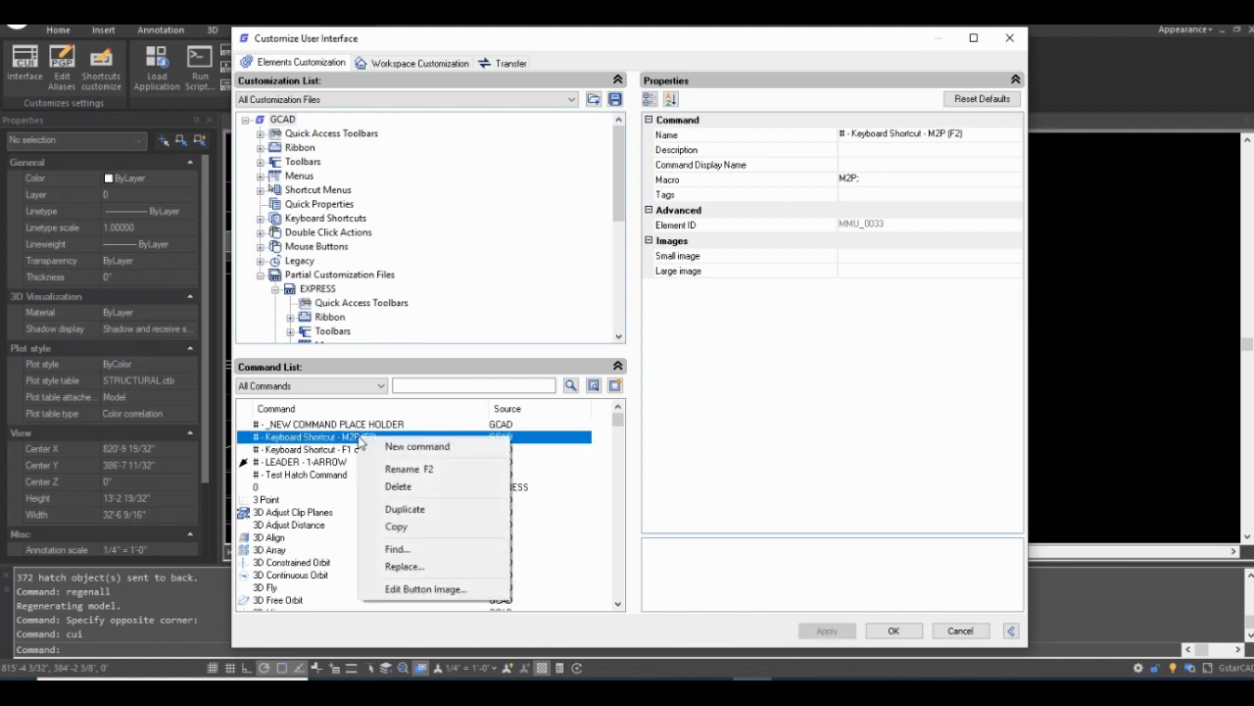
click(425, 510)
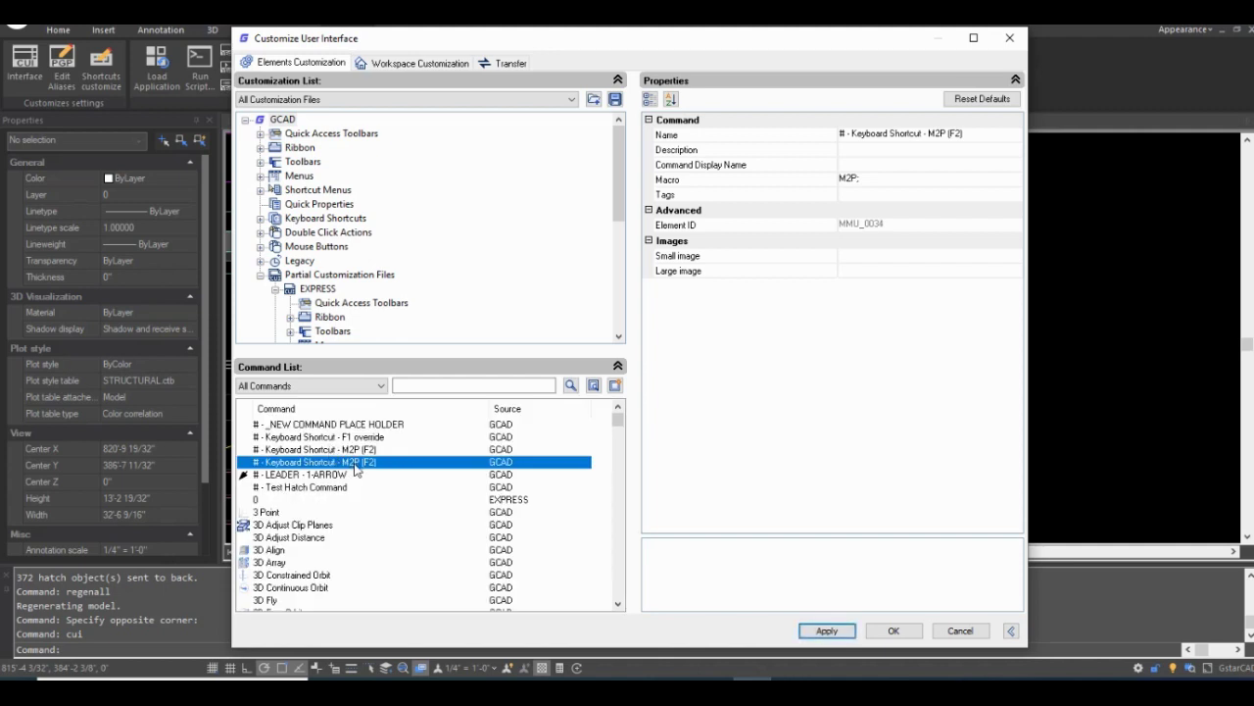
click(355, 462)
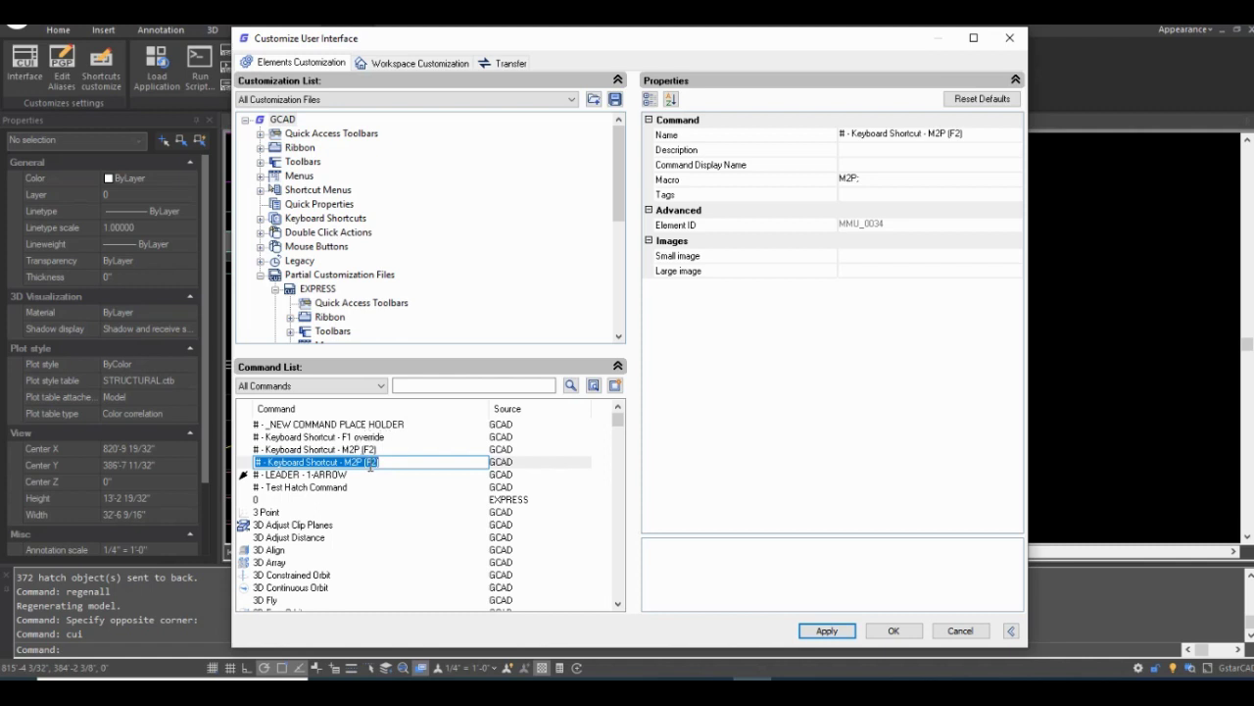
click(370, 464)
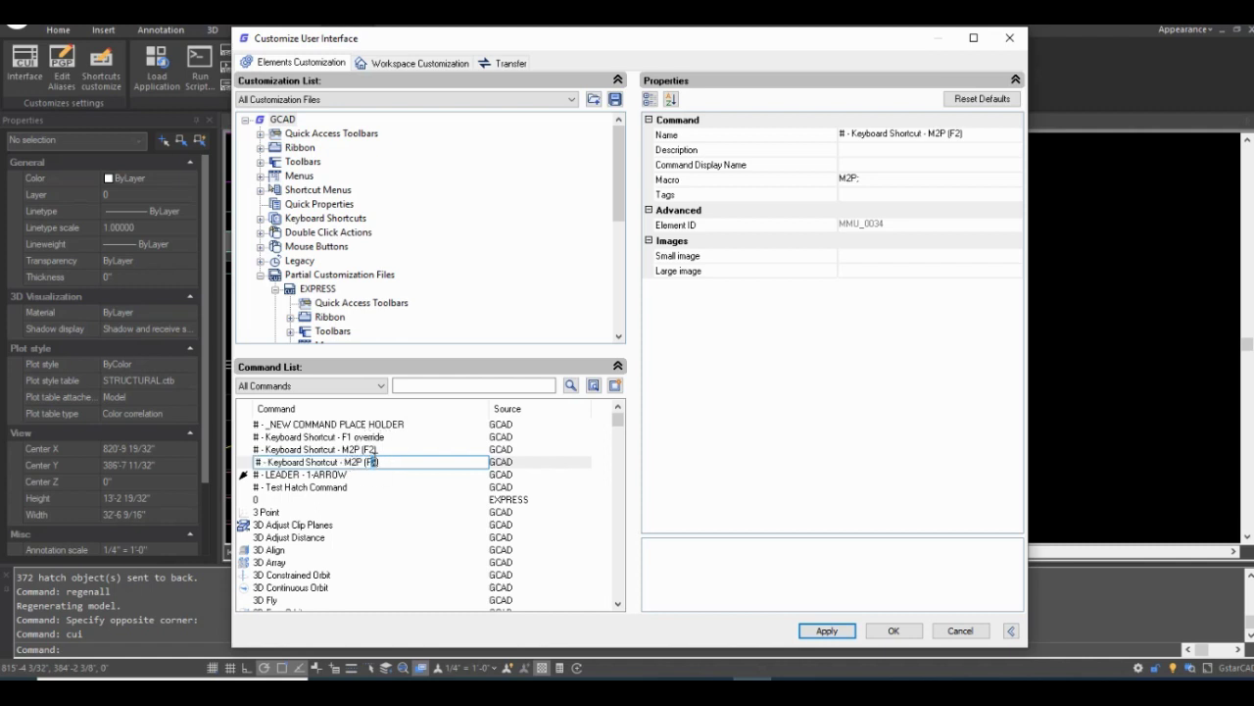
key(BackSpace)
text(3)
drag(363, 461, 345, 461)
text(NEA)
Change the NEA (F3) command's macro from M2P; to NEA;.
click(863, 178)
drag(861, 179, 834, 182)
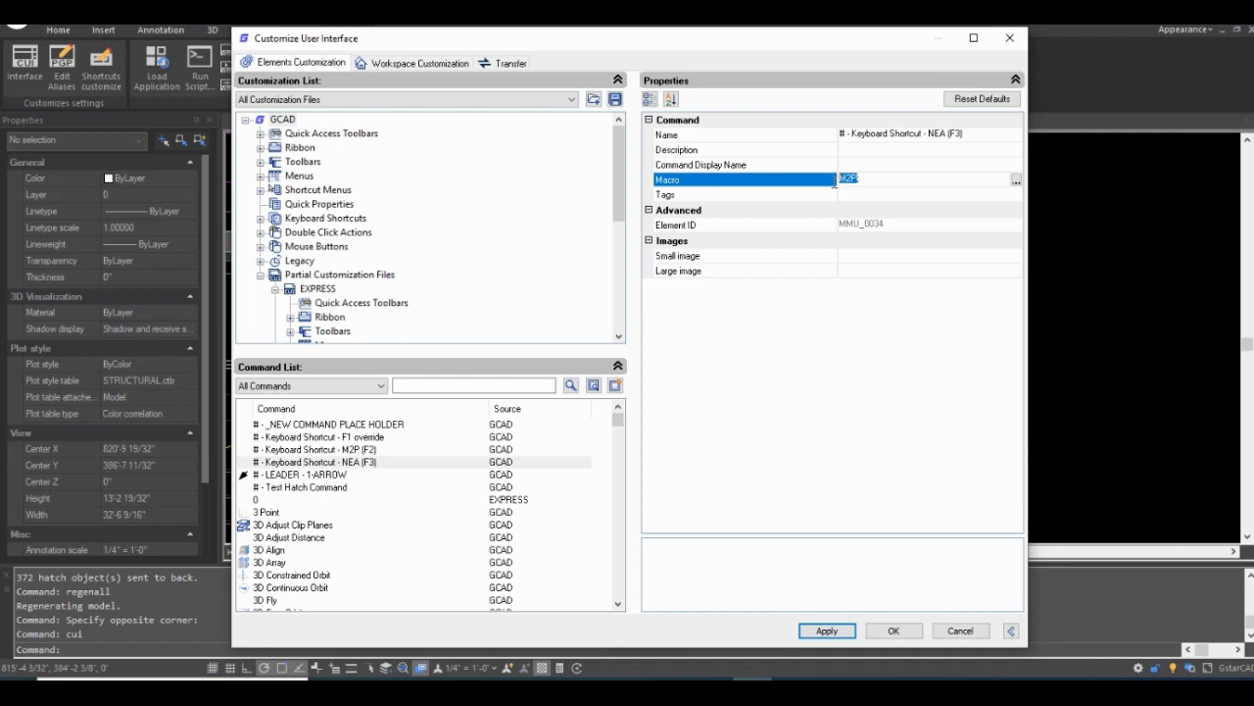
text(NEA;)
click(332, 459)
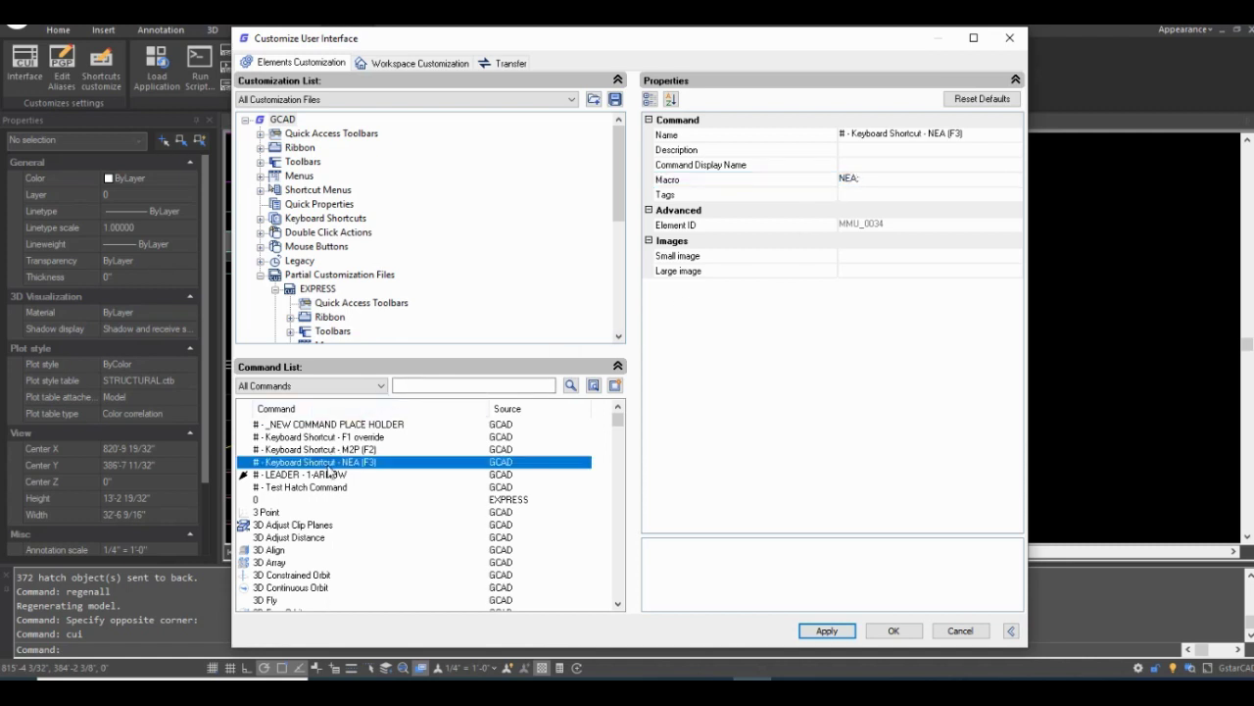
Duplicate the NEA (F3) command and rename the copy '# - Keyboard Shortcut - NONE (F4)'.
right_click(329, 474)
click(408, 537)
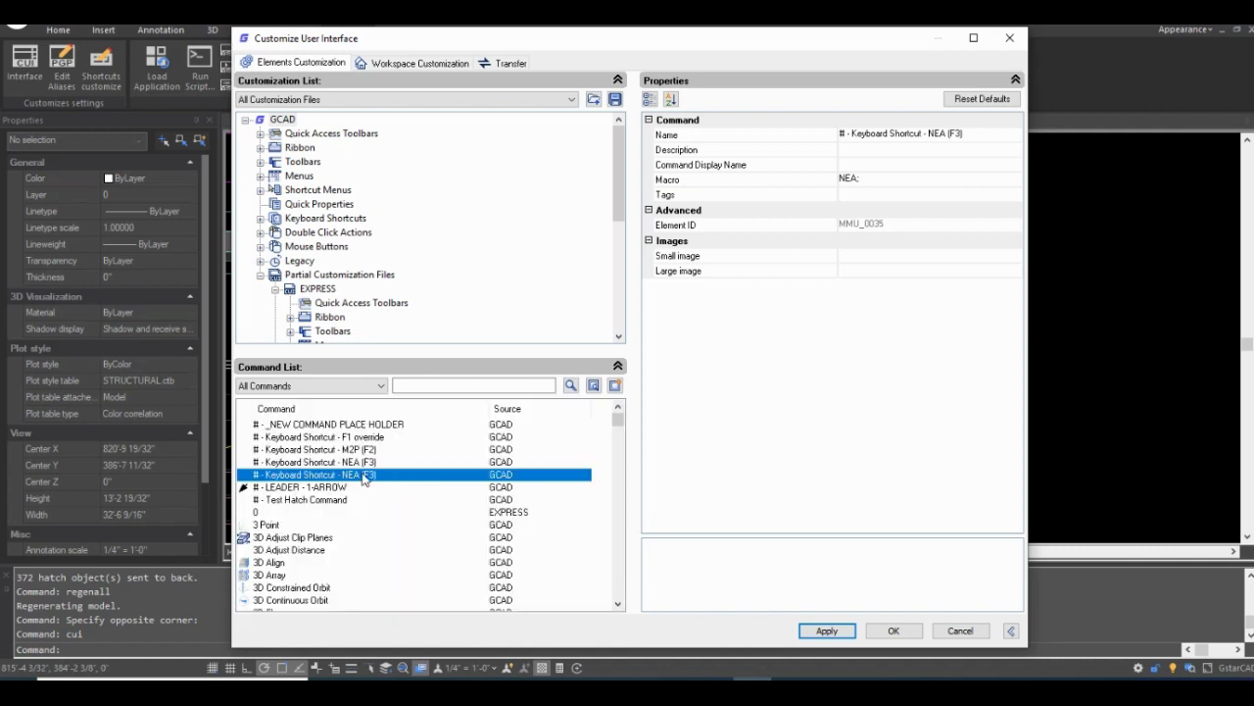
click(363, 477)
click(376, 474)
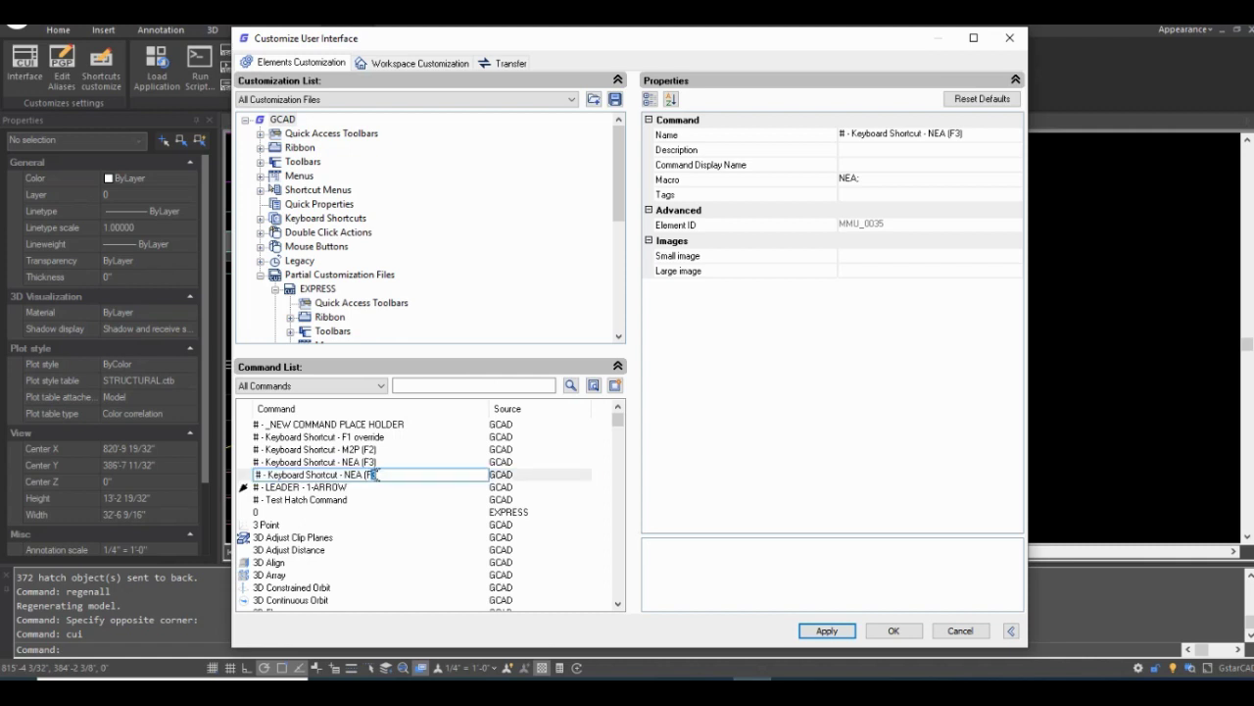
key(Left)
key(BackSpace)
text(4)
drag(363, 474, 345, 474)
text(NONE)
Replace the NONE (F4) command's NEA; macro text with NON.
click(851, 179)
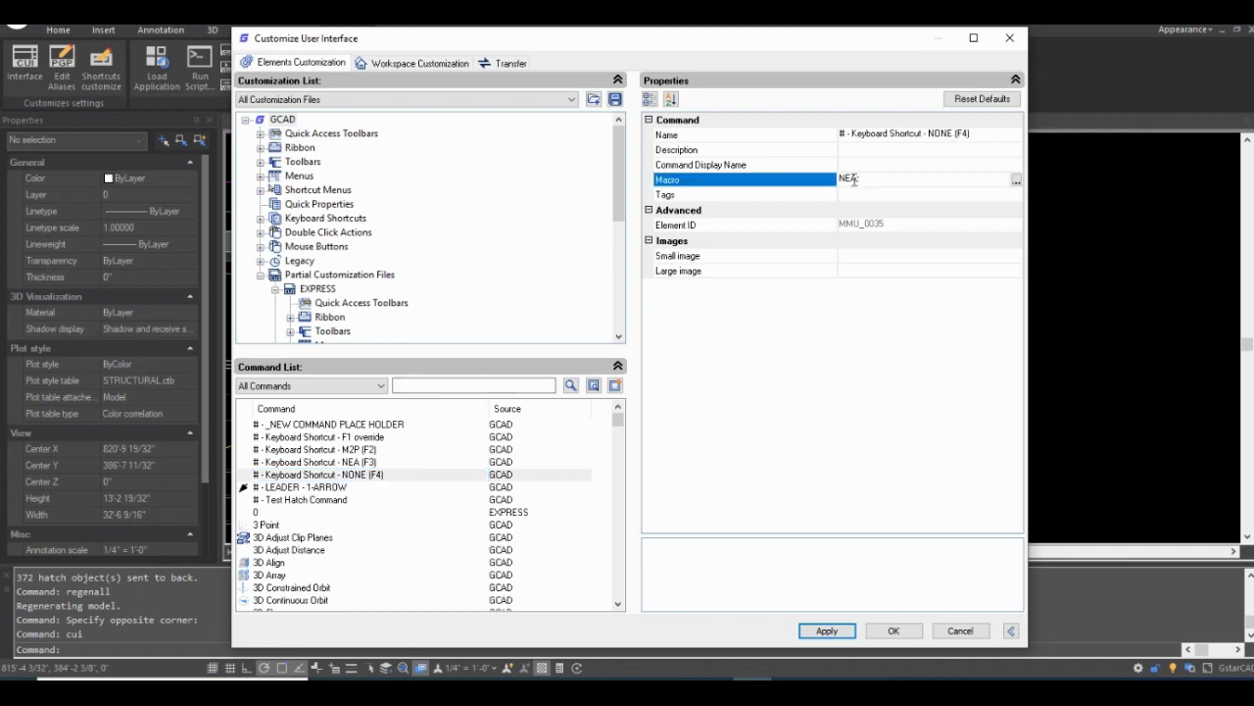
drag(857, 180, 826, 178)
text(NON;)
Add a leading underscore to the NONE (F4) macro and retype its command text.
click(840, 178)
text(_)
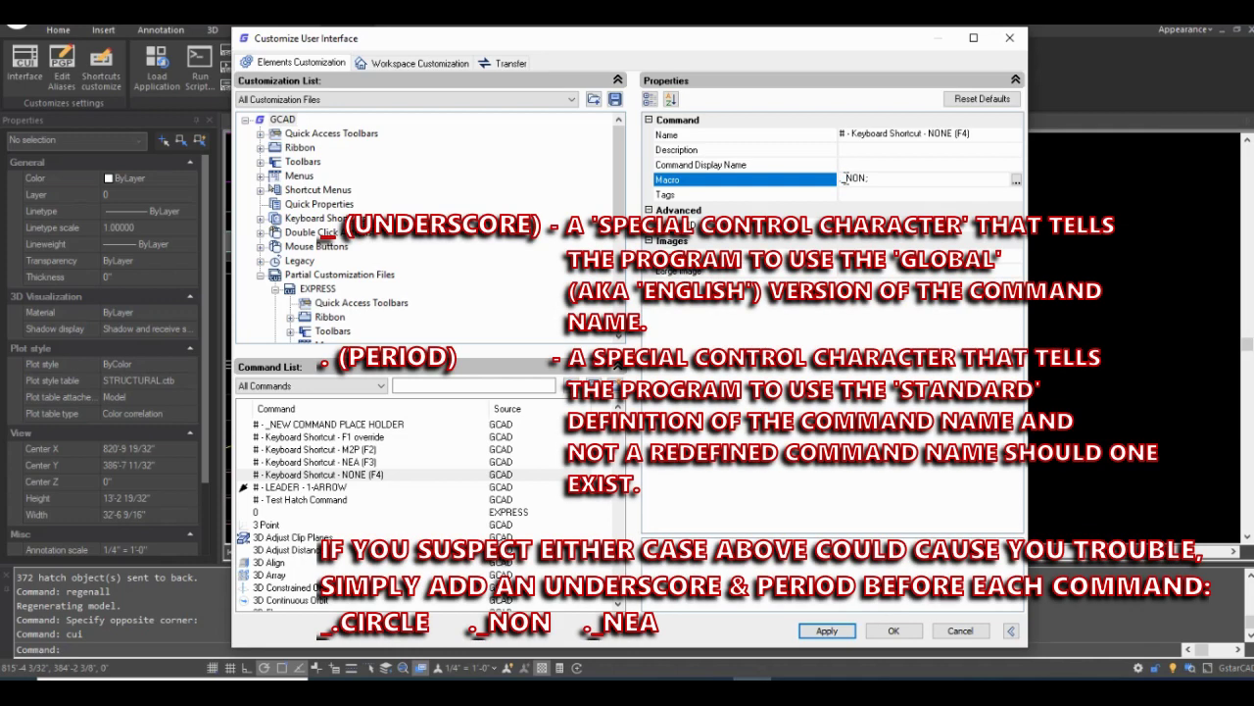
drag(841, 178, 849, 178)
click(841, 179)
key(shift+Right)
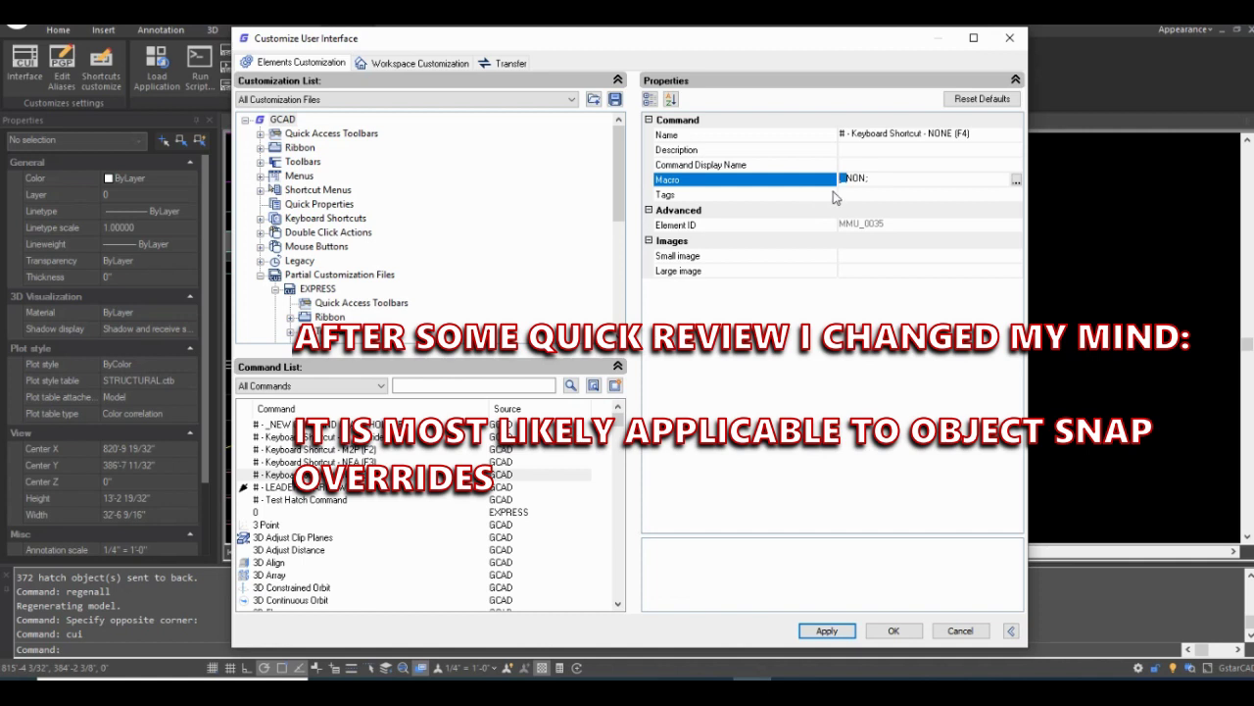
click(846, 177)
drag(846, 177, 870, 178)
text(NONE)
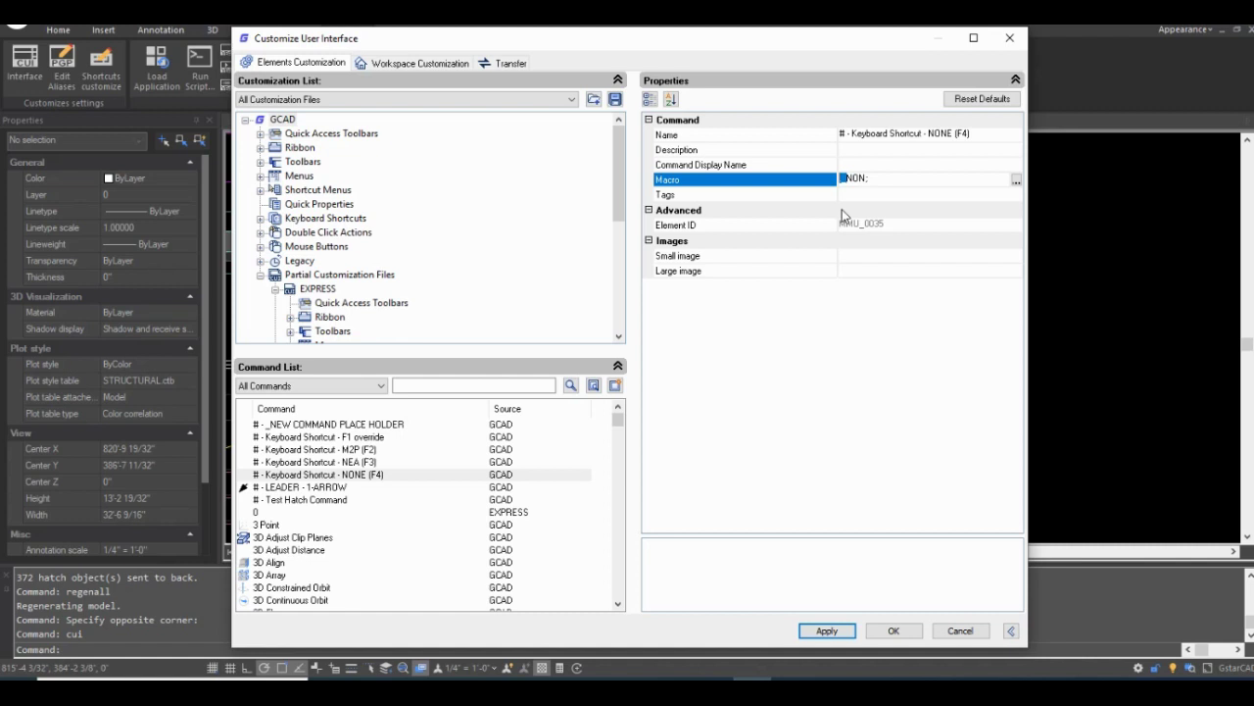
Delete the leading underscore so the macro reads NON;, and apply it.
double_click(841, 177)
click(843, 176)
double_click(844, 175)
key(Delete)
click(826, 630)
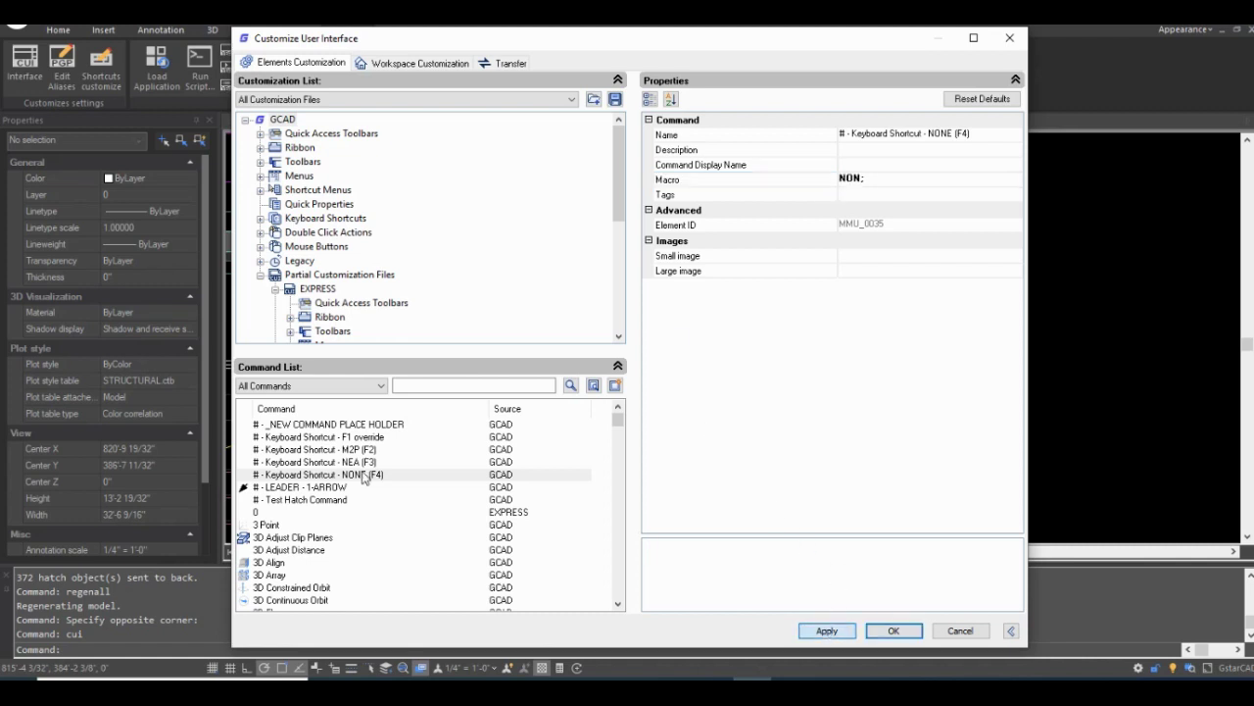
click(334, 450)
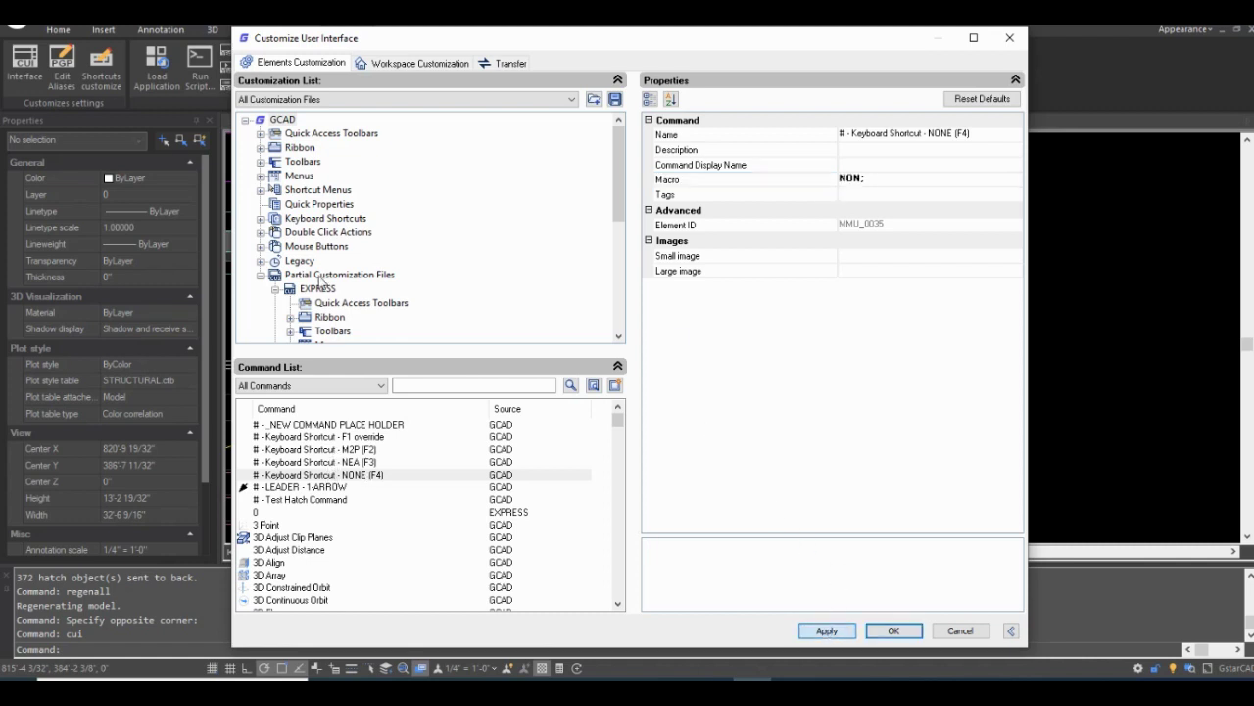
Drag the M2P (F2), NEA (F3) and NONE (F4) commands under F1 override in Keyboard Shortcuts.
click(260, 219)
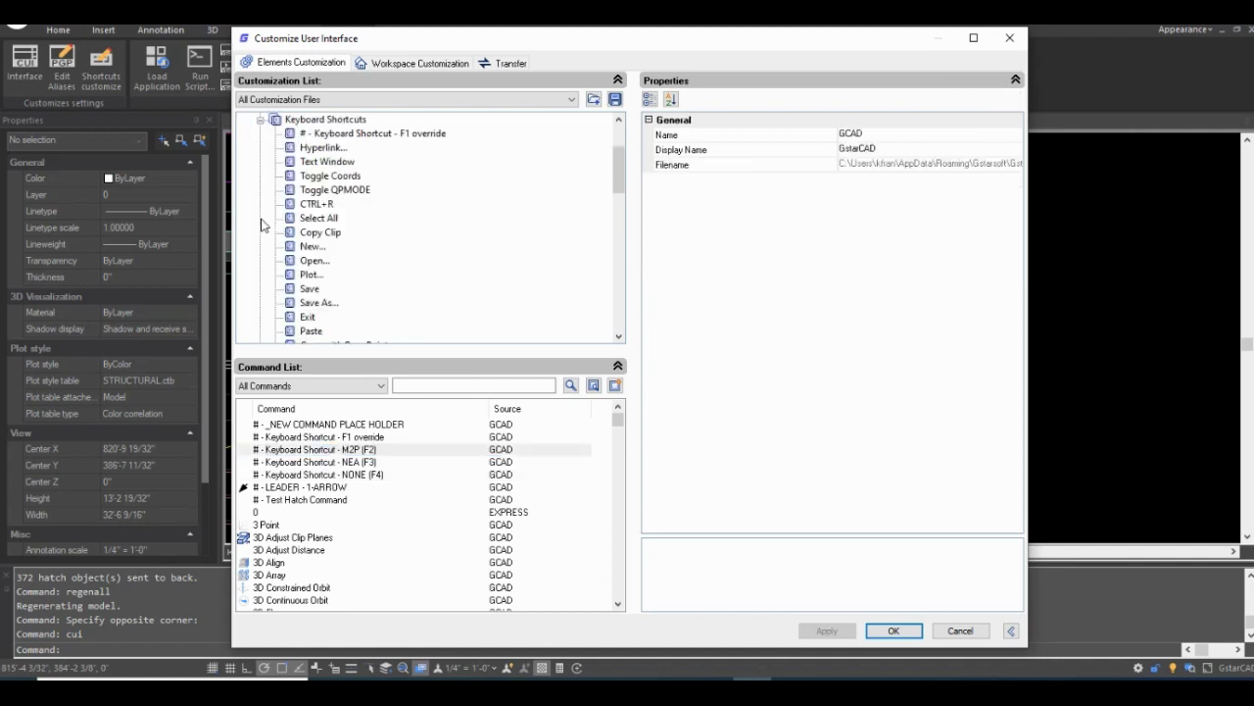
click(333, 449)
drag(327, 455, 384, 147)
click(321, 462)
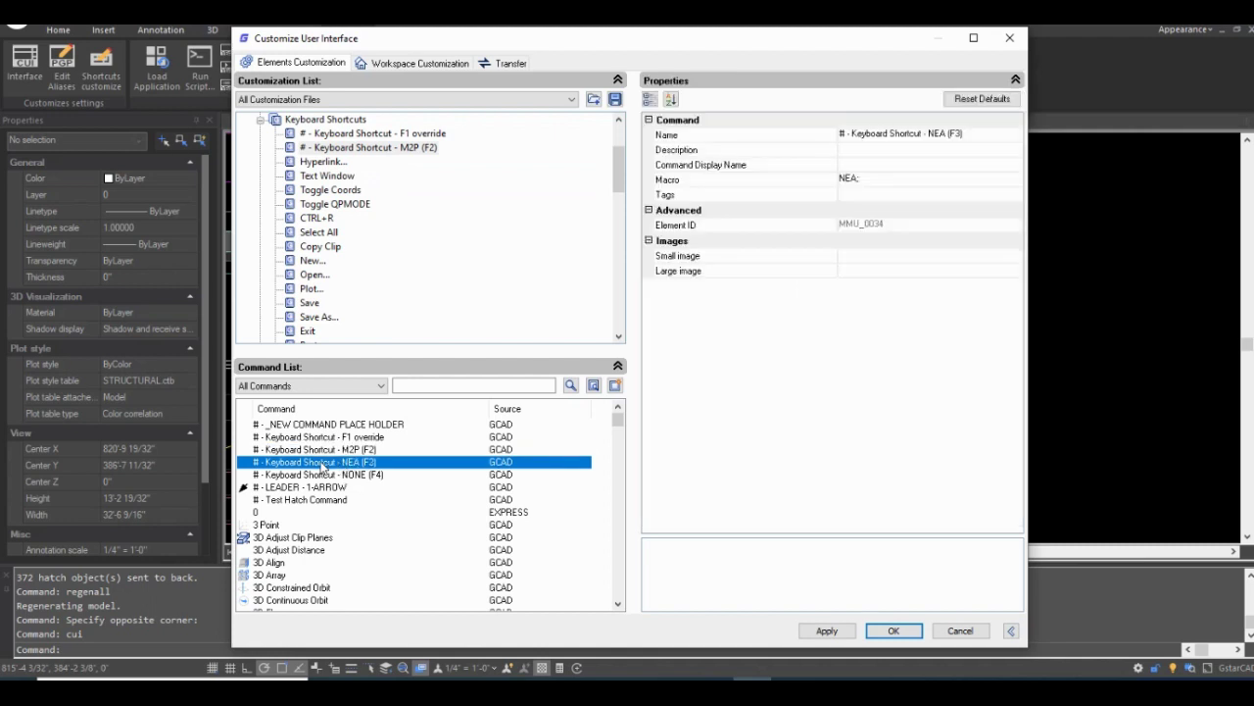
drag(321, 465, 371, 163)
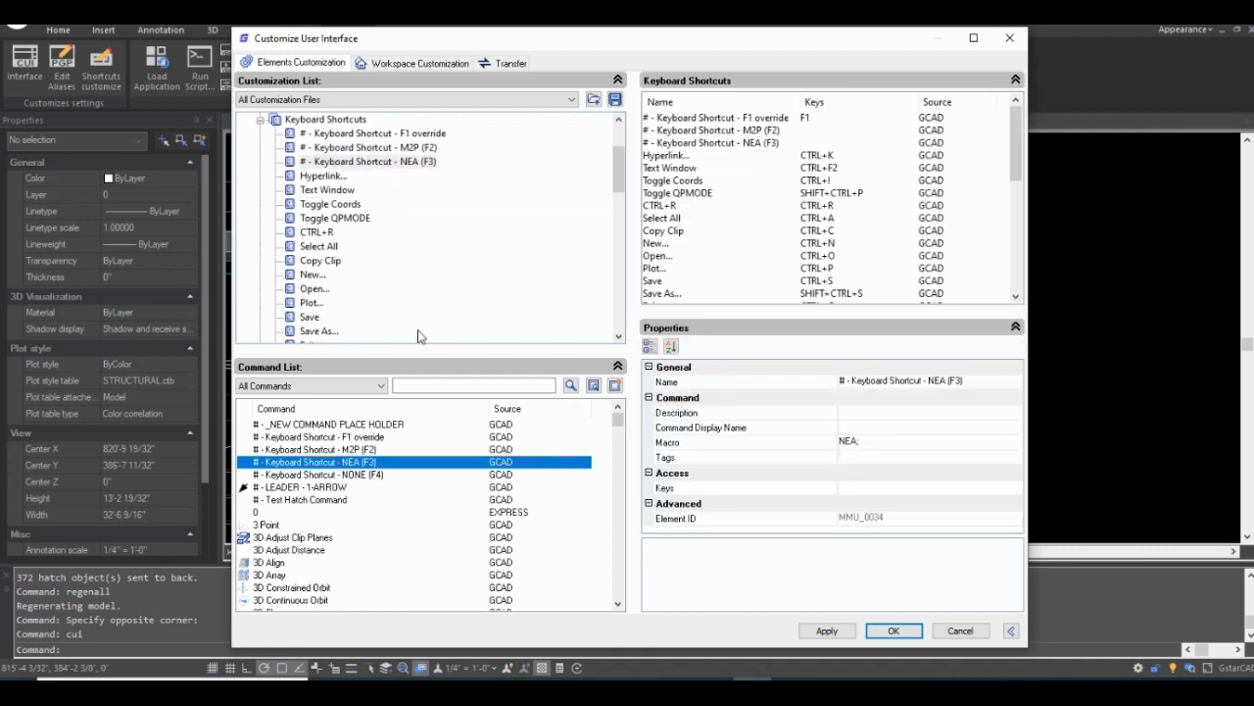
click(318, 476)
drag(306, 478, 377, 180)
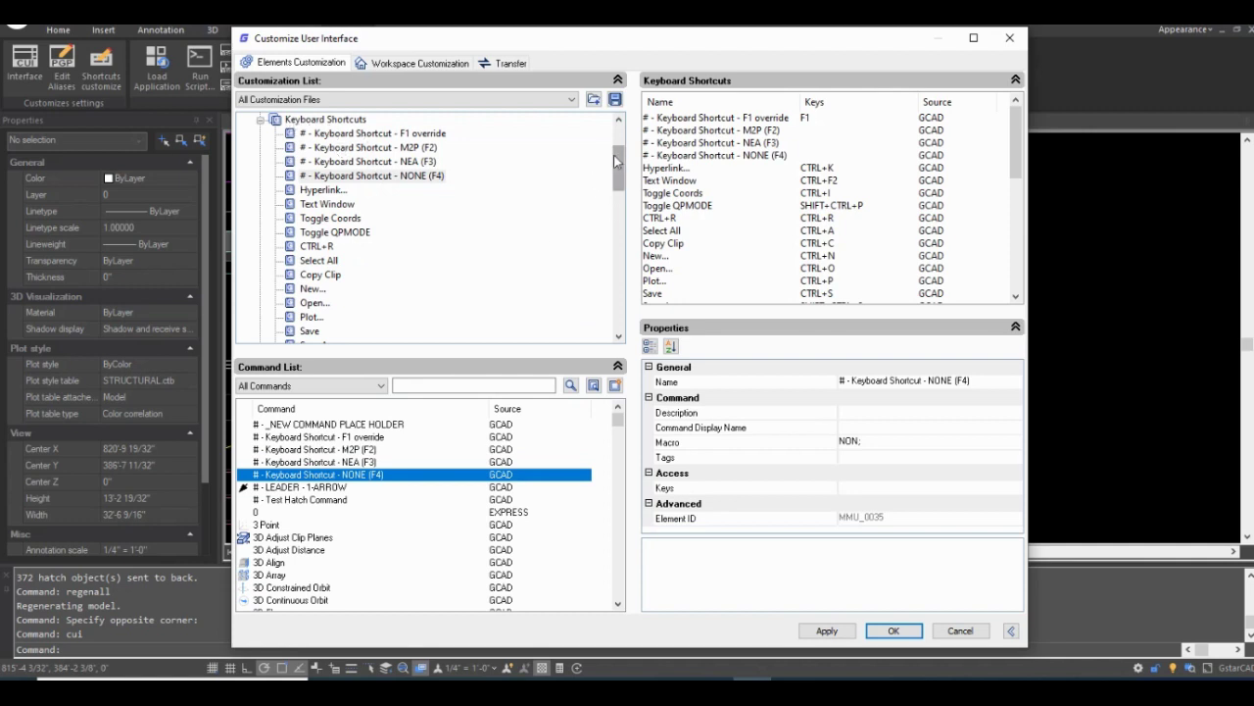
drag(619, 169, 635, 122)
Give the M2P, NEA and NONE shortcuts the keys F2, F3 and F4, and apply.
click(397, 248)
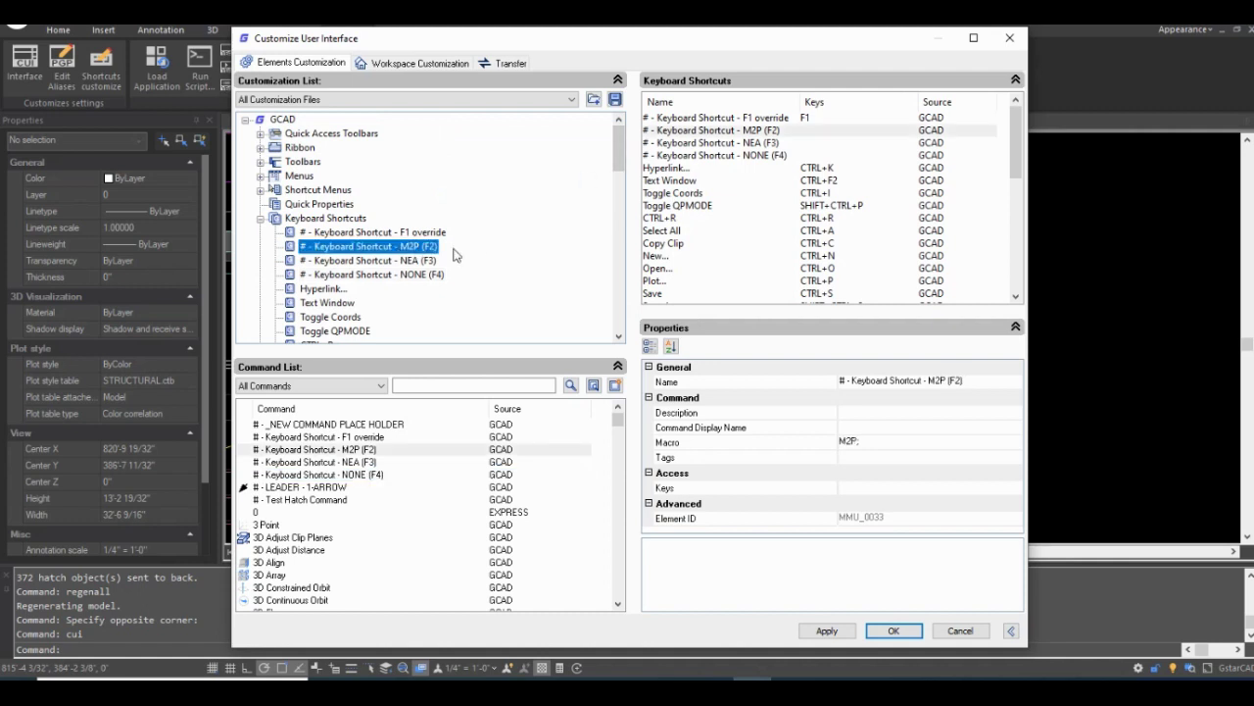
click(862, 488)
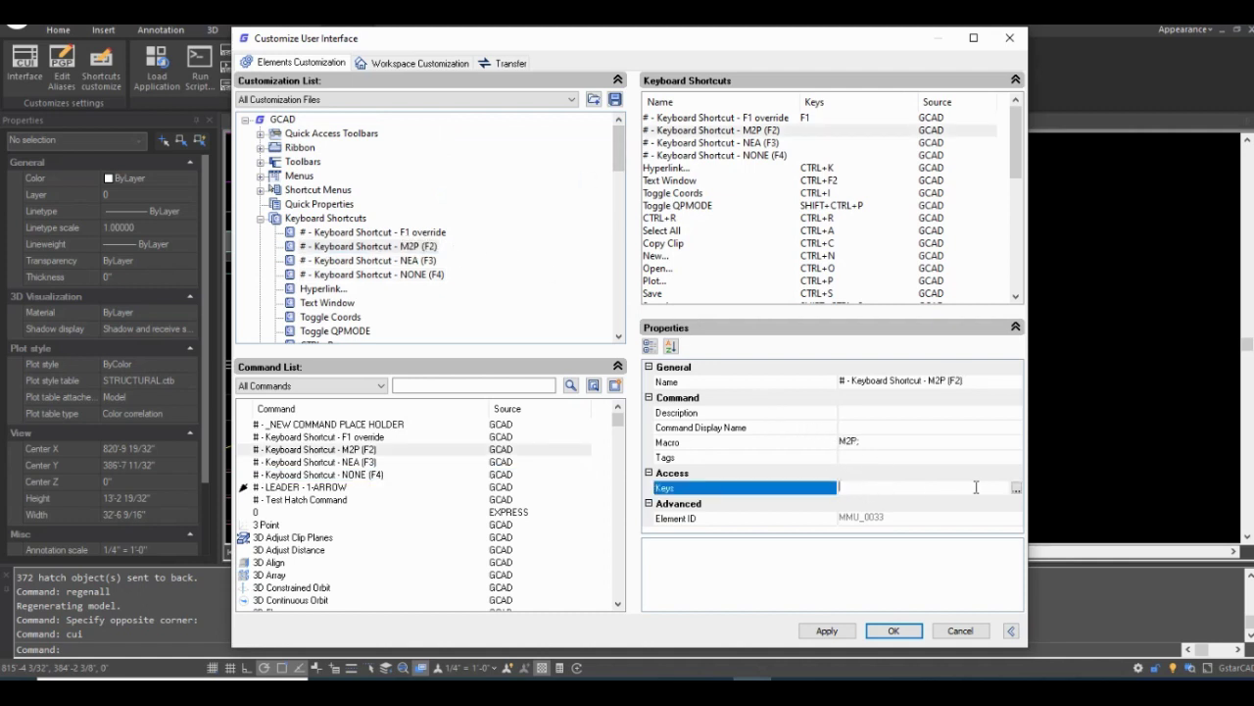
click(1016, 488)
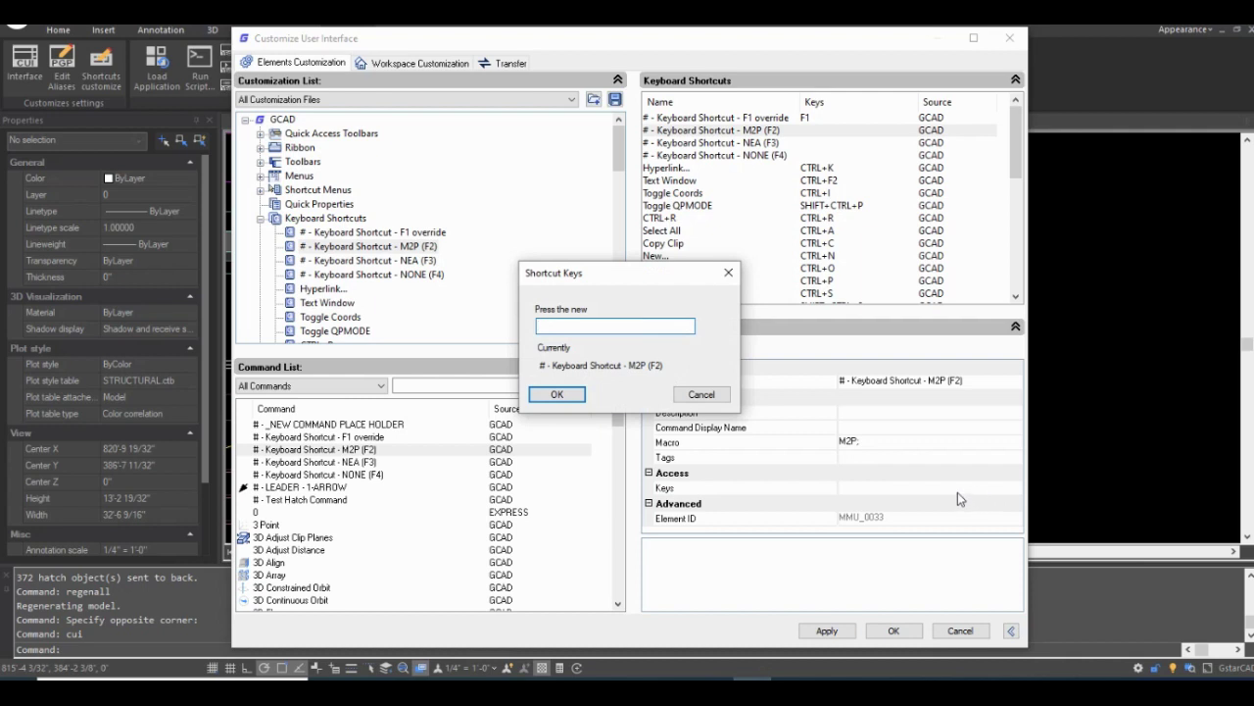
key(F2)
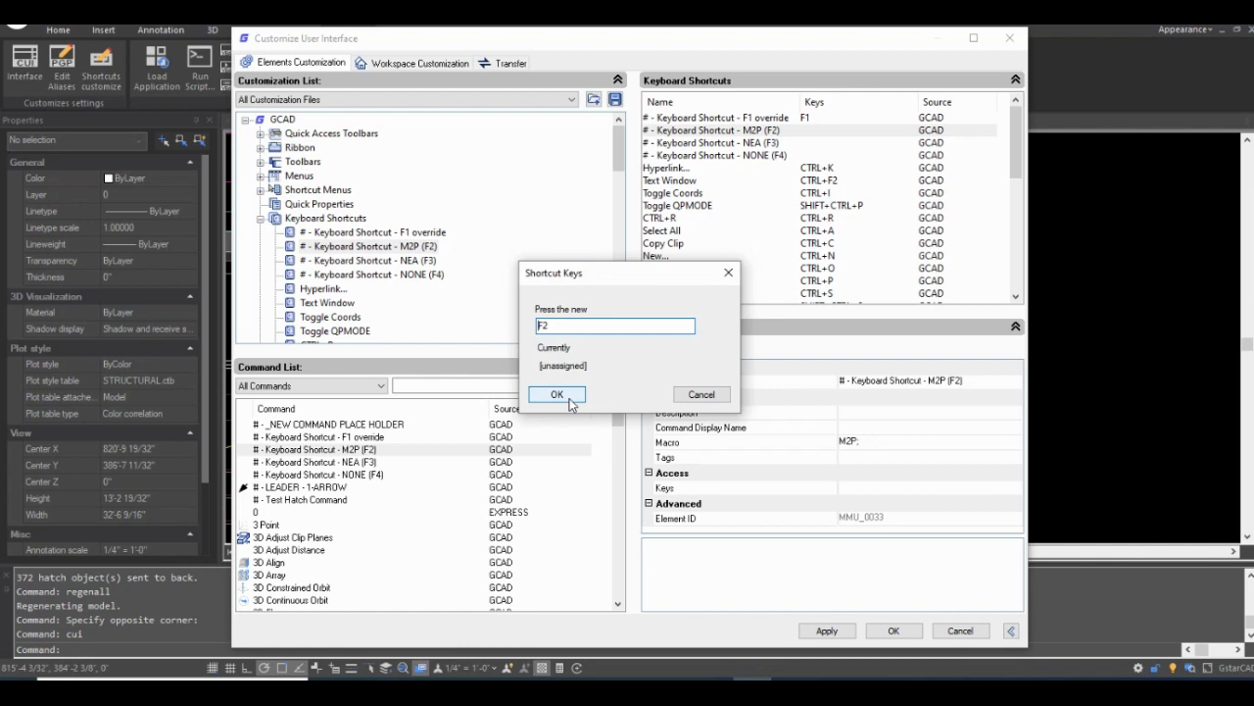
click(556, 394)
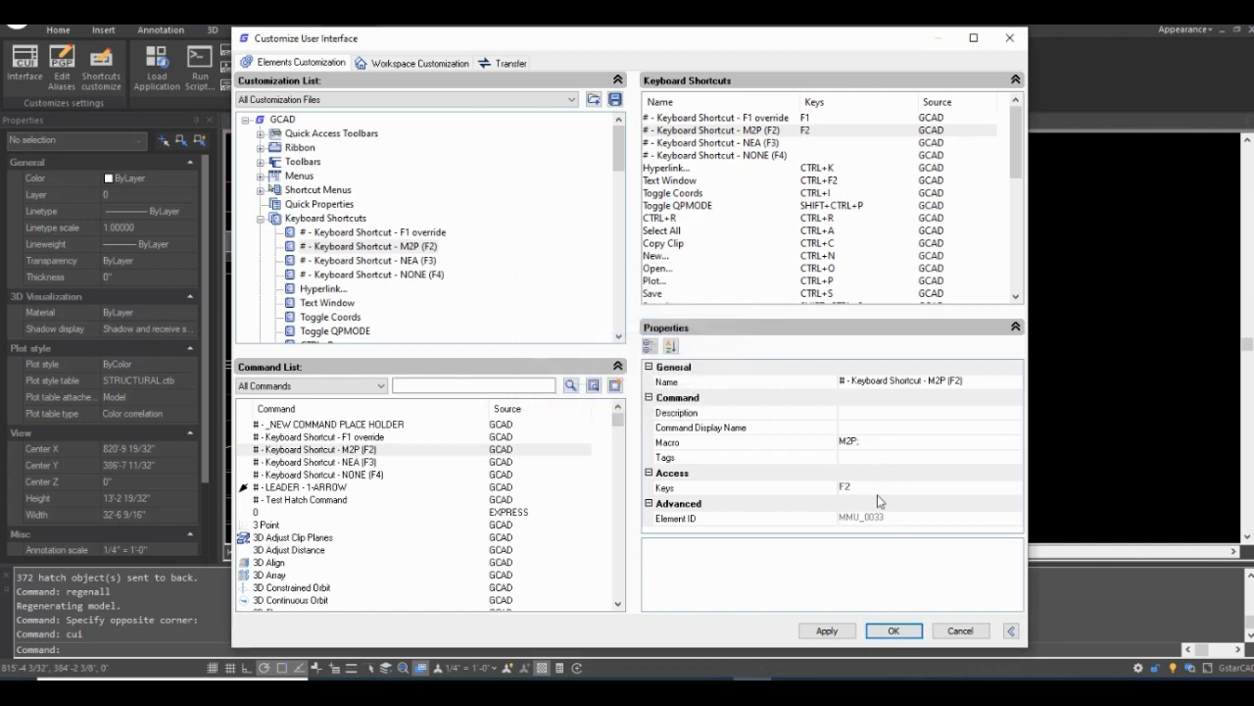
click(386, 261)
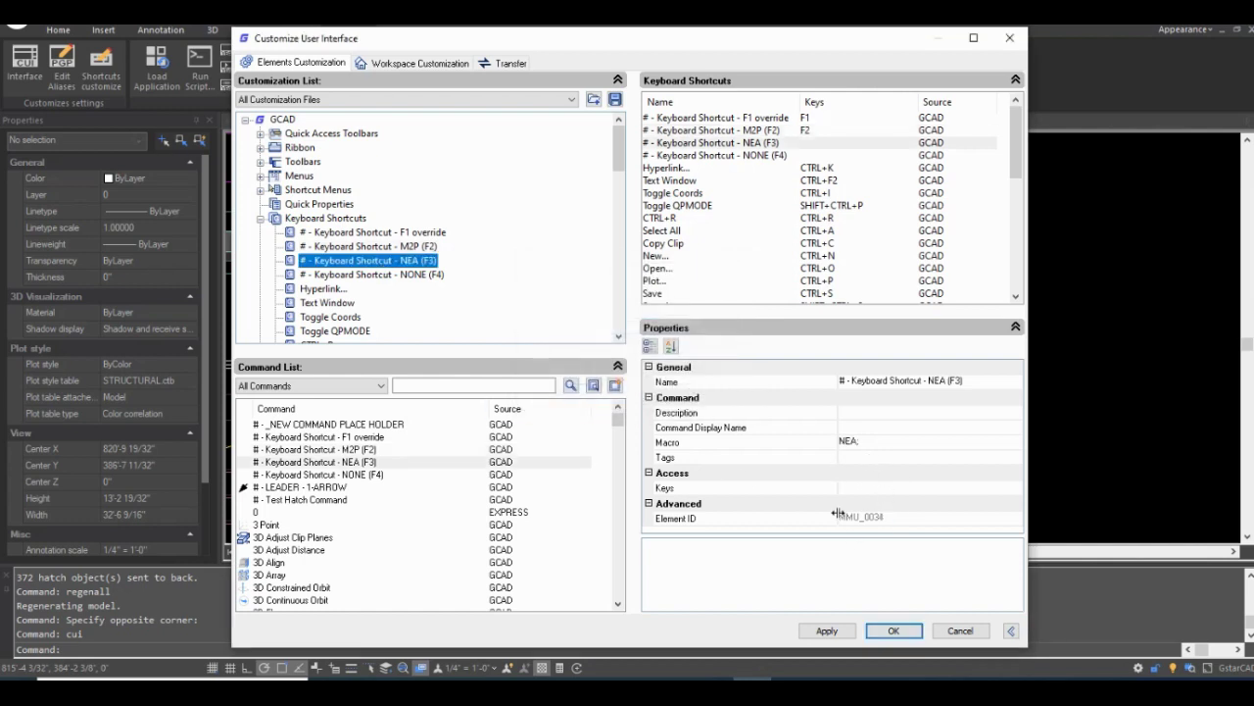
click(889, 487)
click(1016, 488)
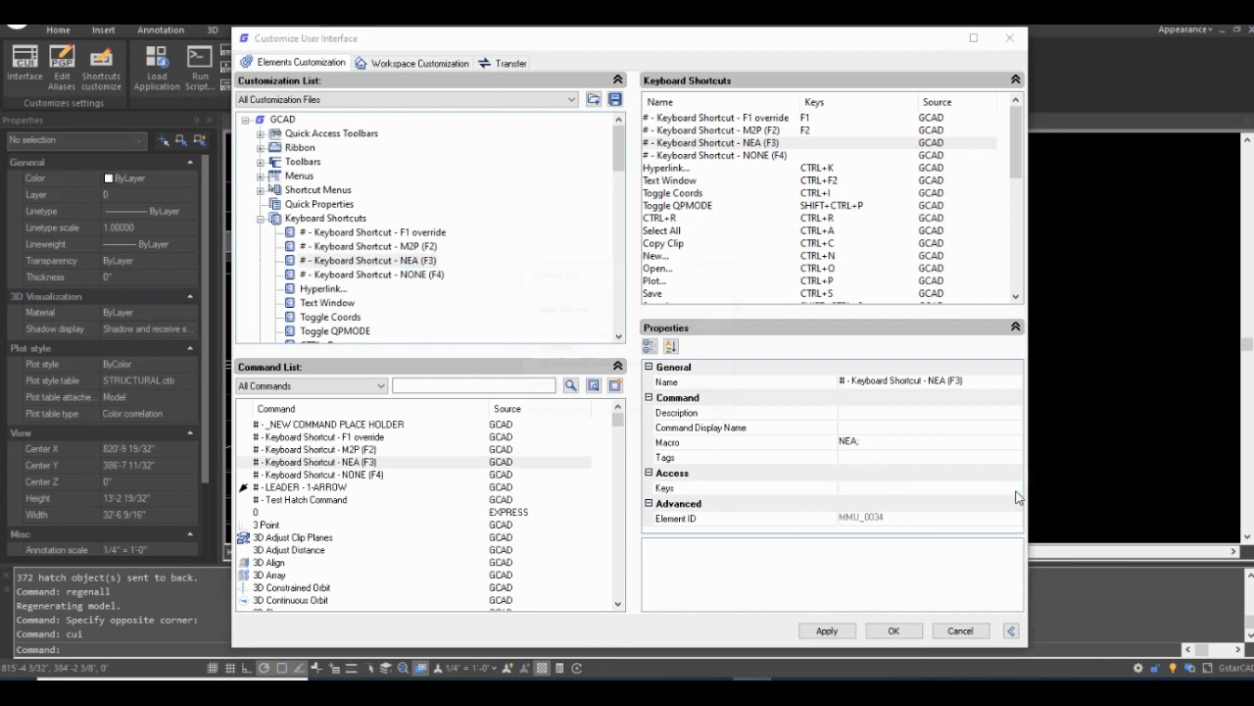
key(F3)
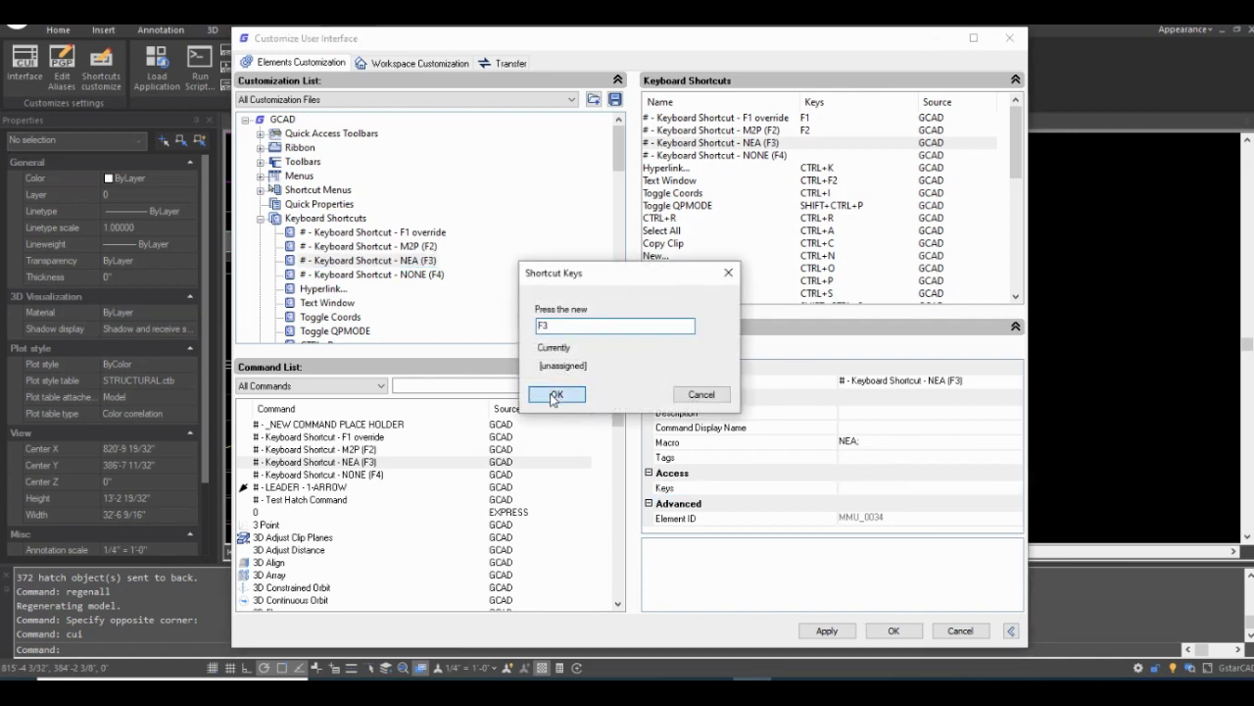
click(554, 395)
click(428, 279)
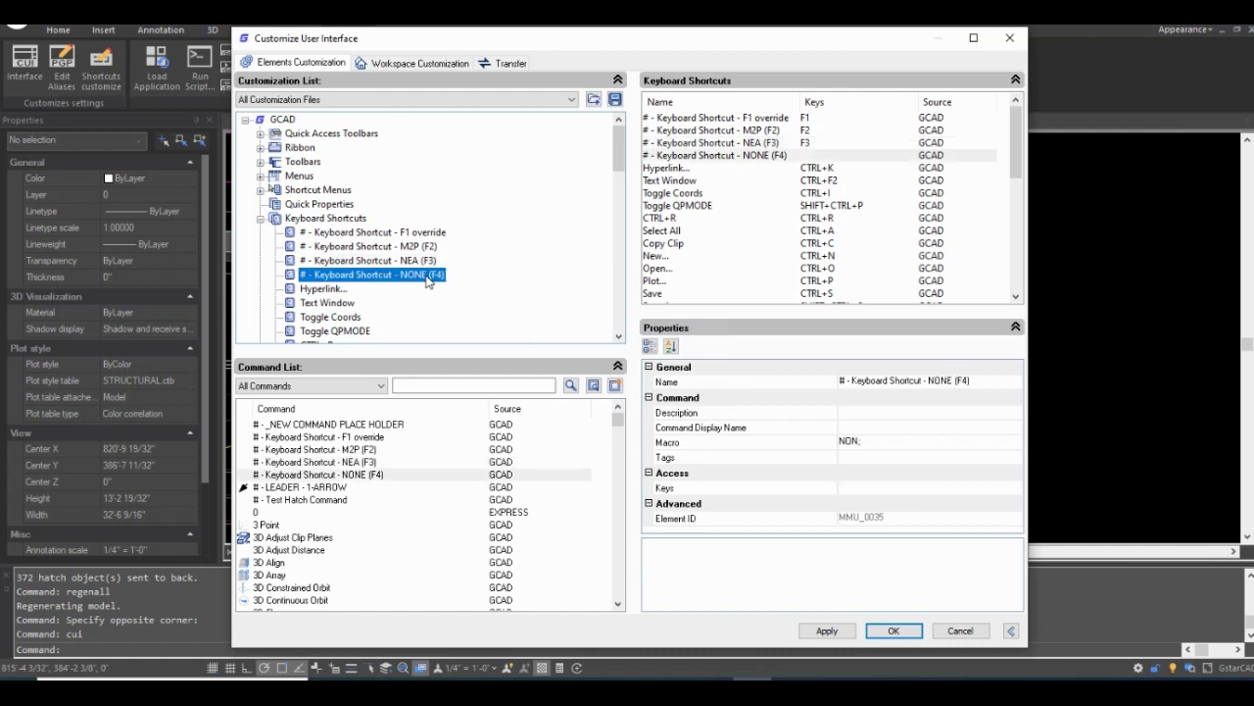
click(869, 486)
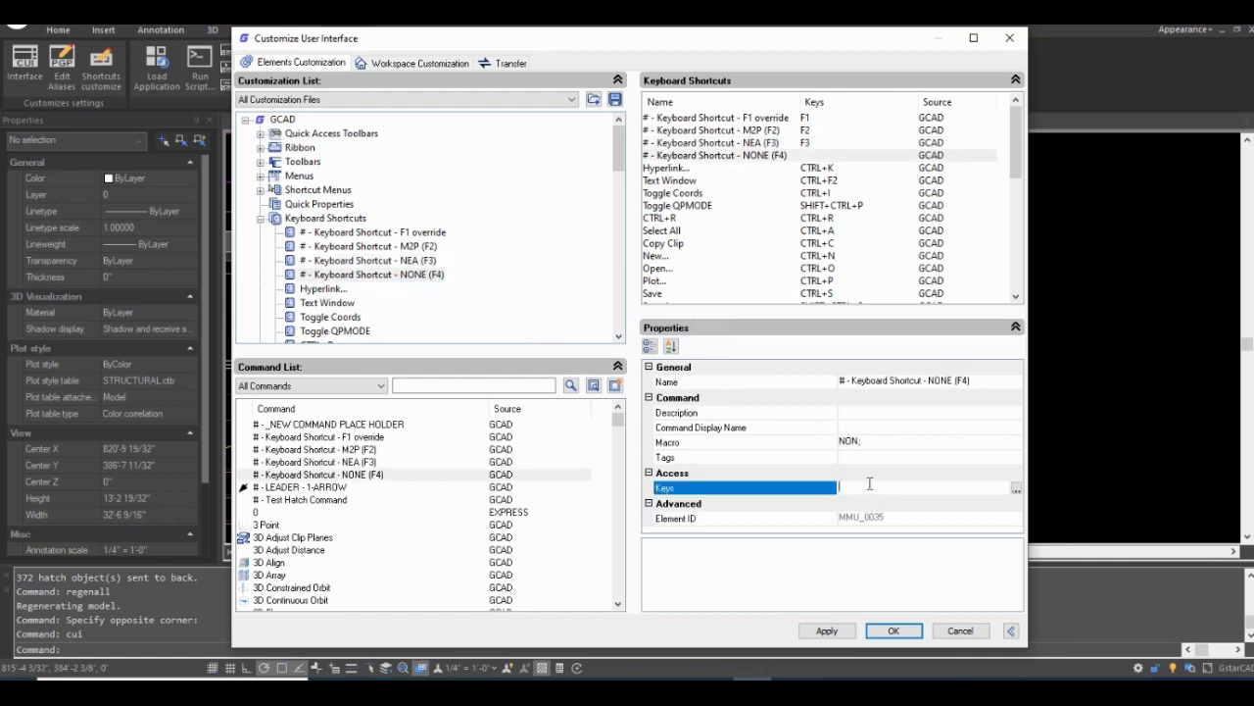
click(1016, 487)
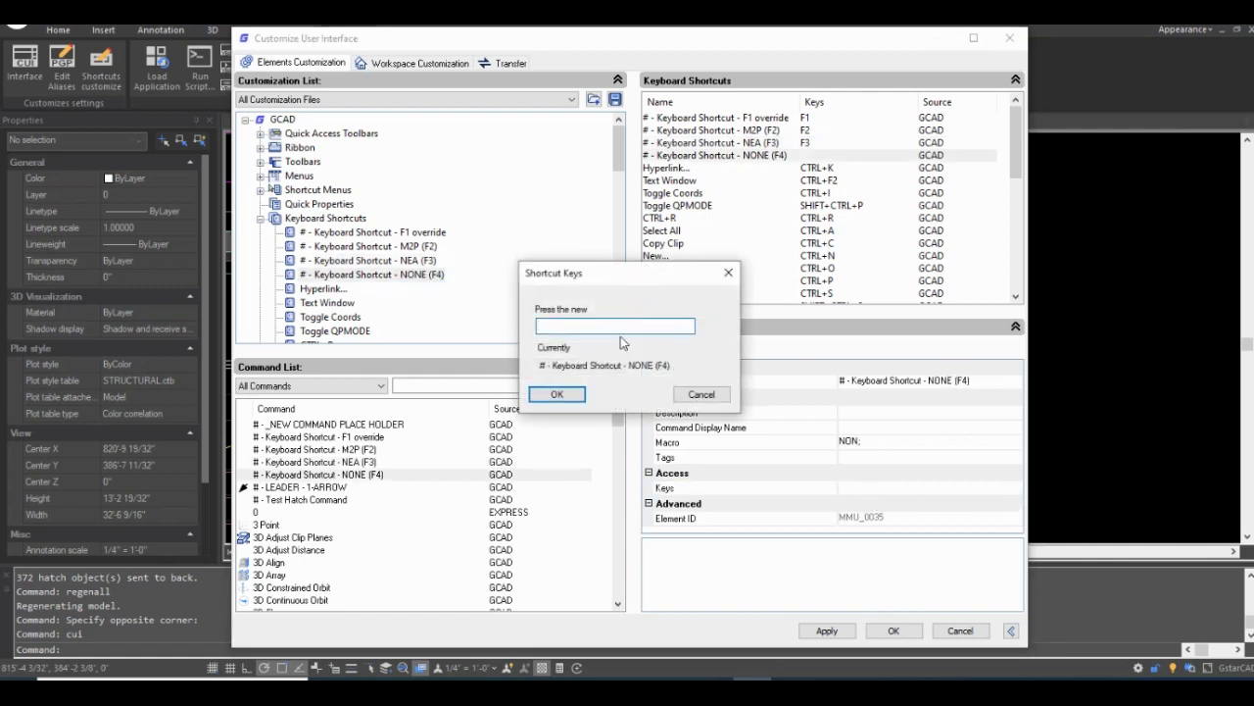
key(F4)
click(556, 394)
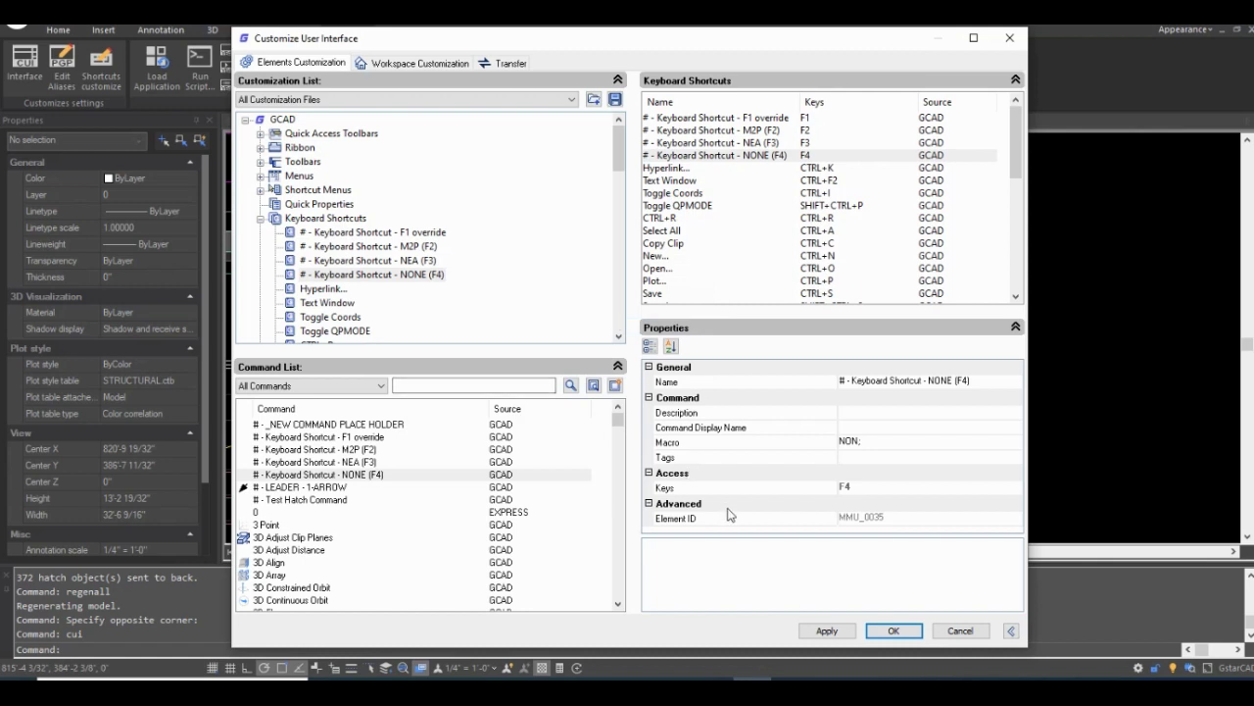
click(826, 632)
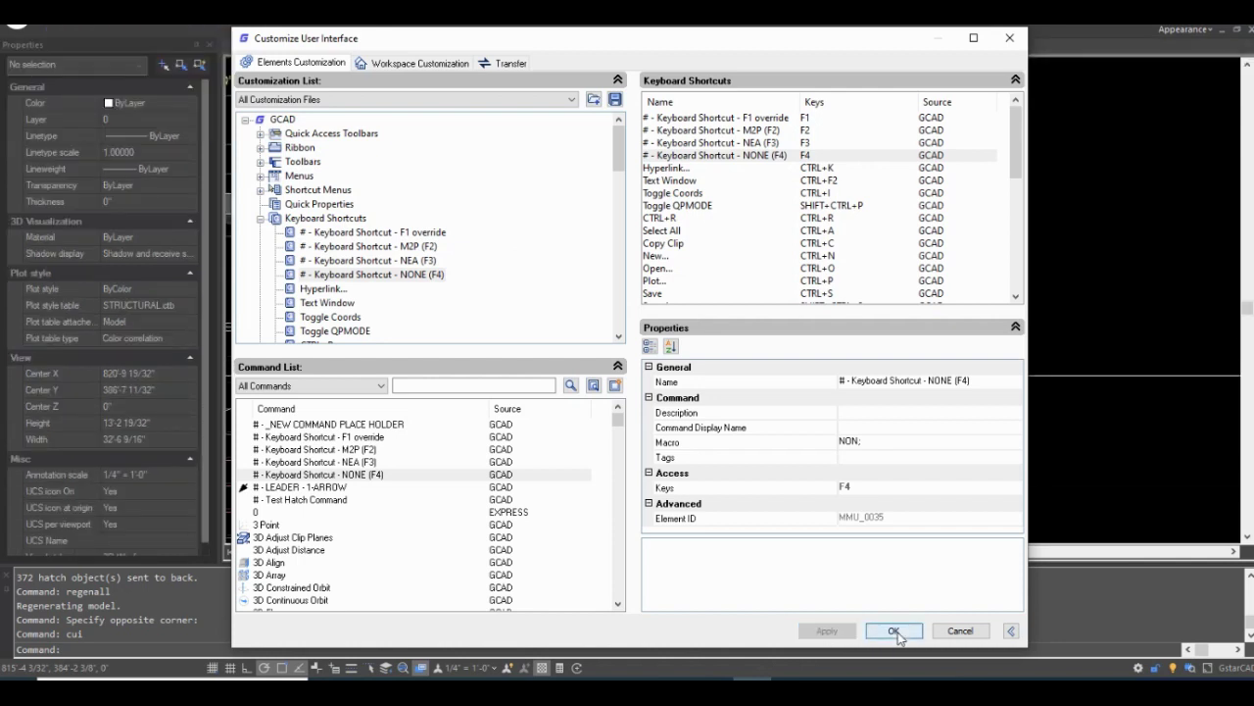
Return to the drawing and draw a line from the inner wall corner to an M2P midpoint near FLUE.
click(894, 631)
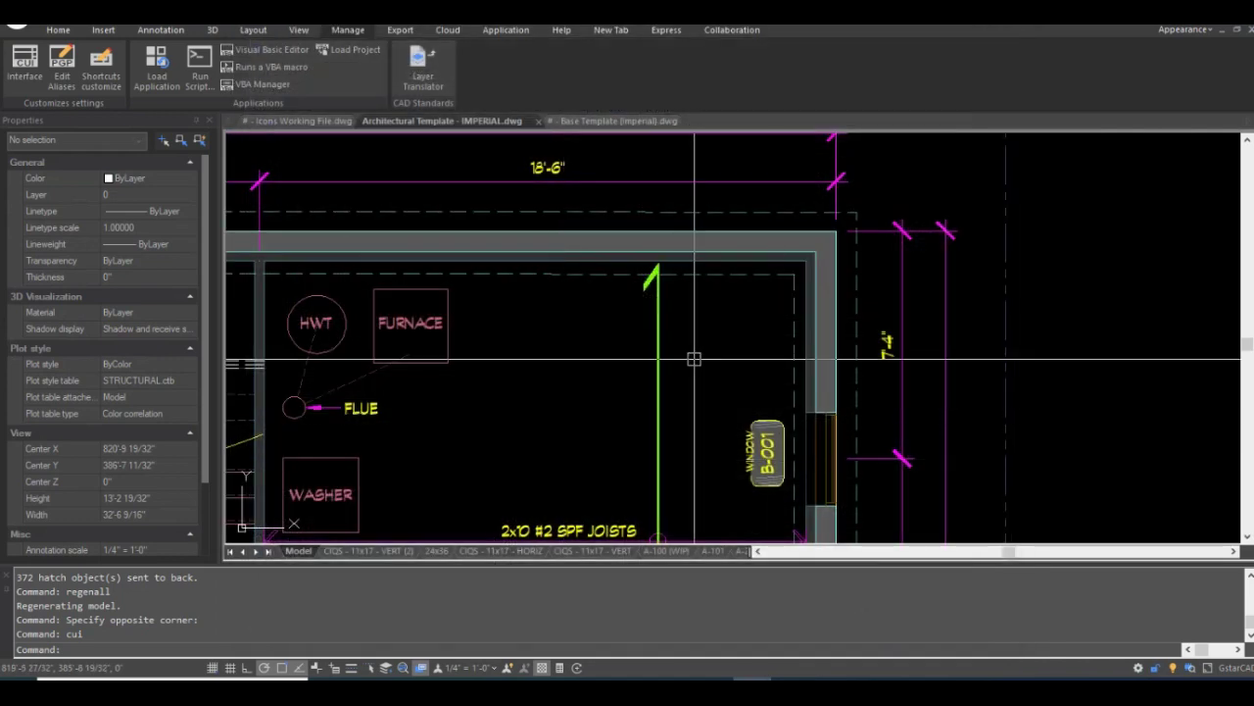
middle_drag(691, 387, 712, 313)
text(l)
key(Return)
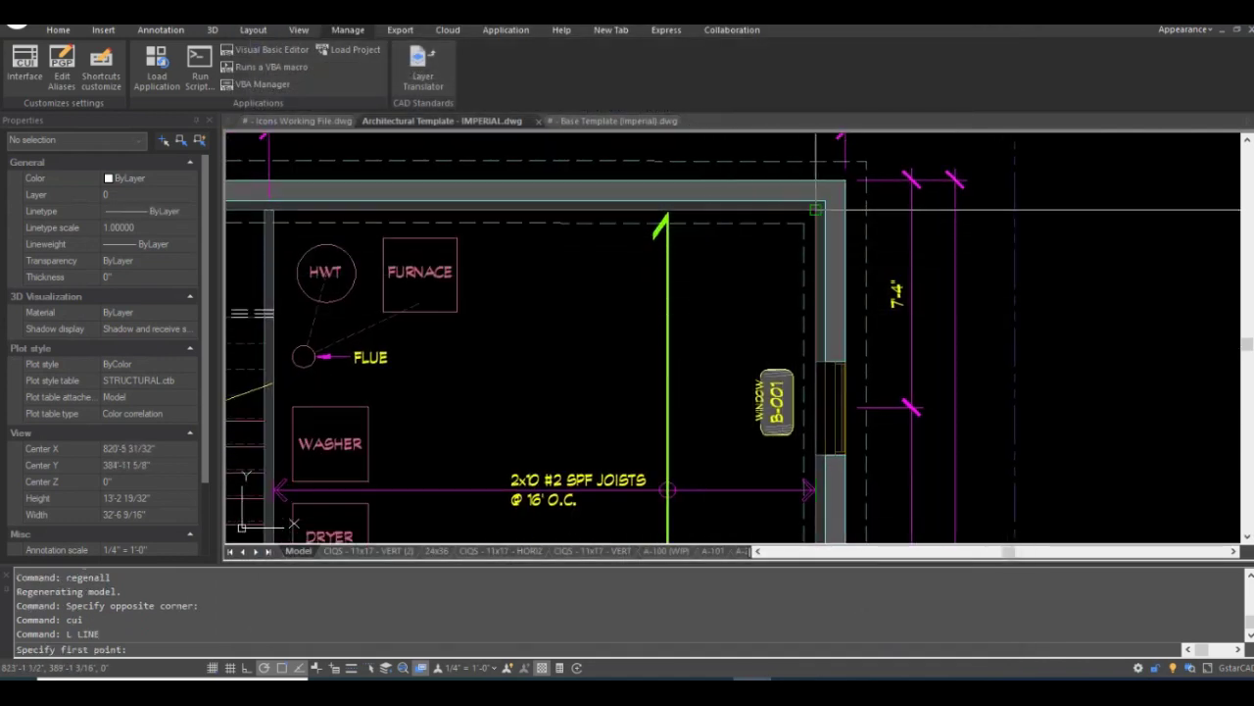
click(825, 201)
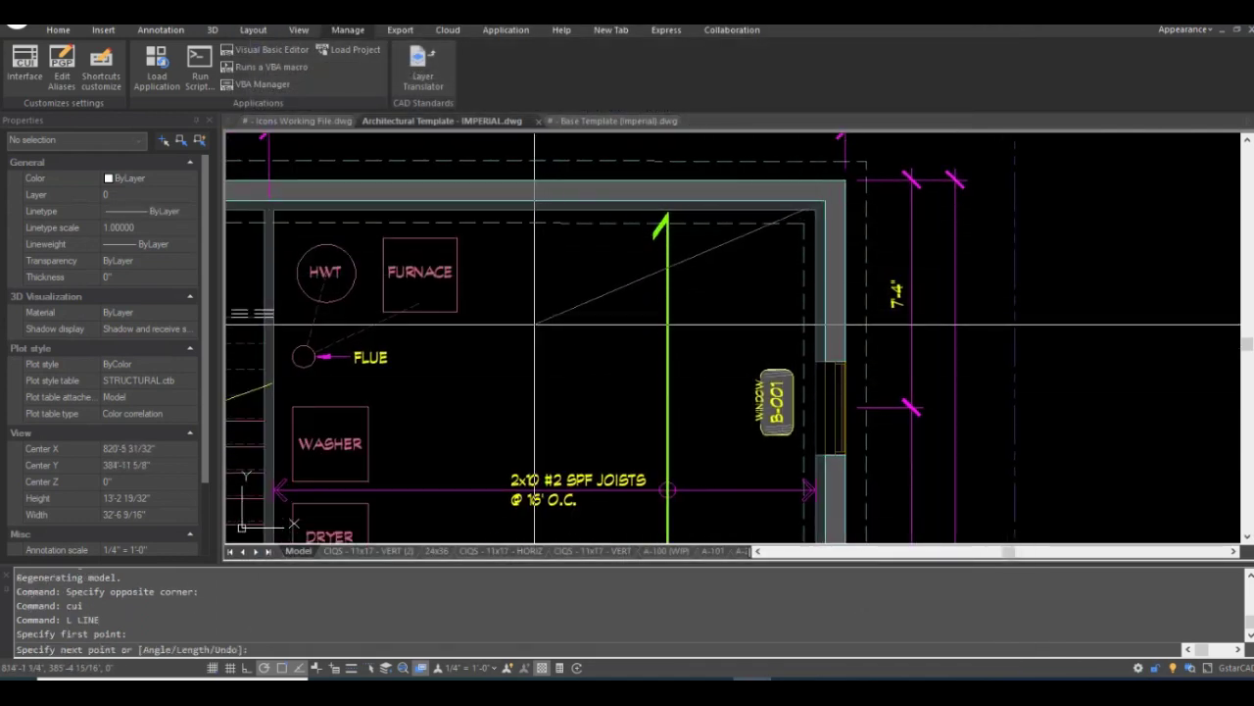
text(m2p)
key(Return)
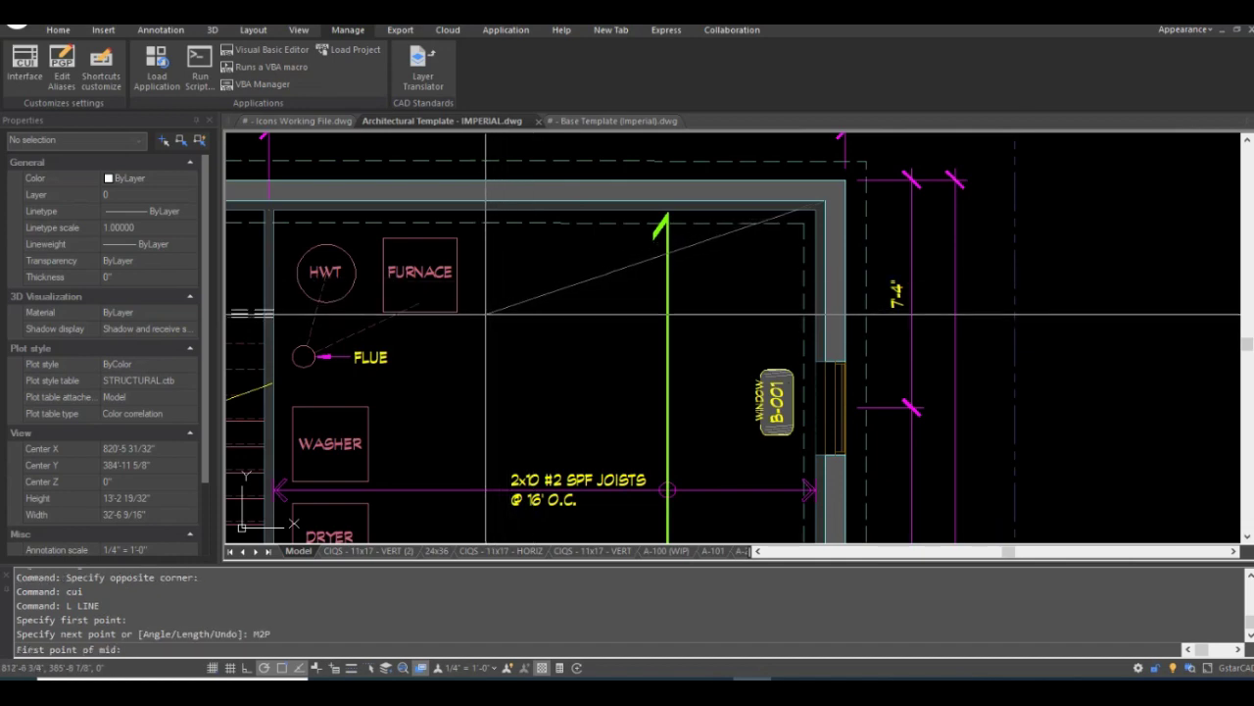
click(484, 313)
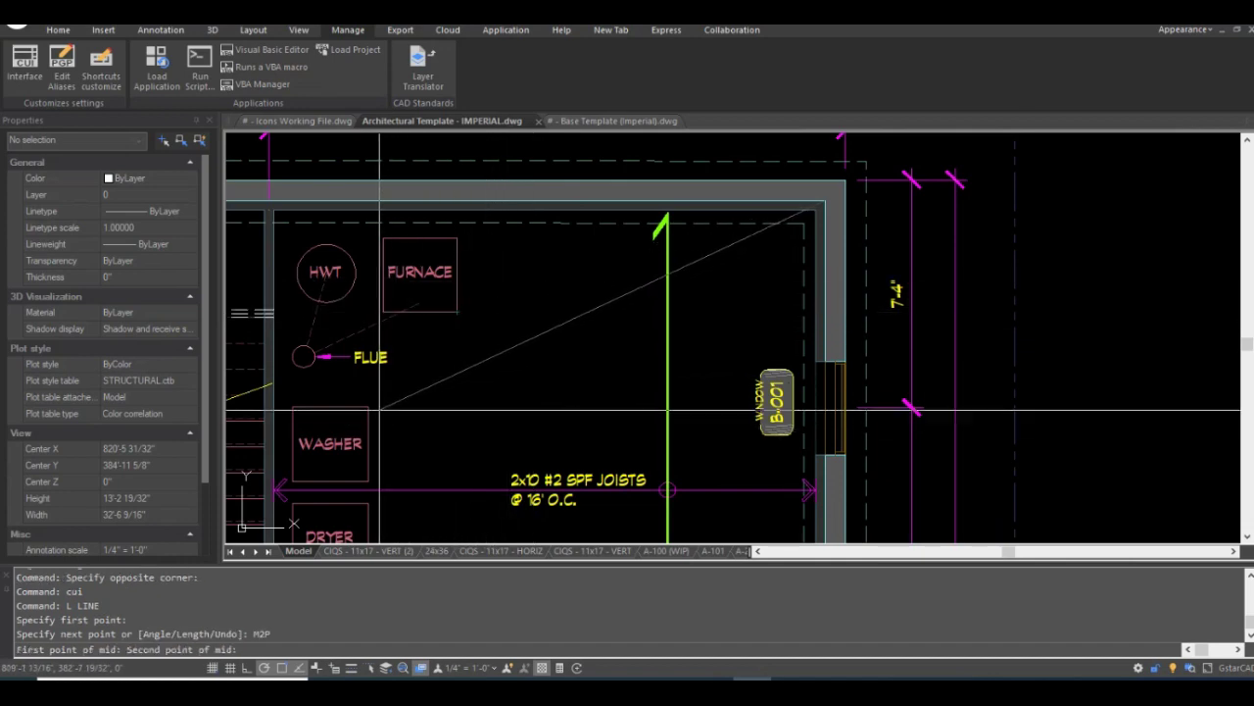
click(341, 404)
key(Return)
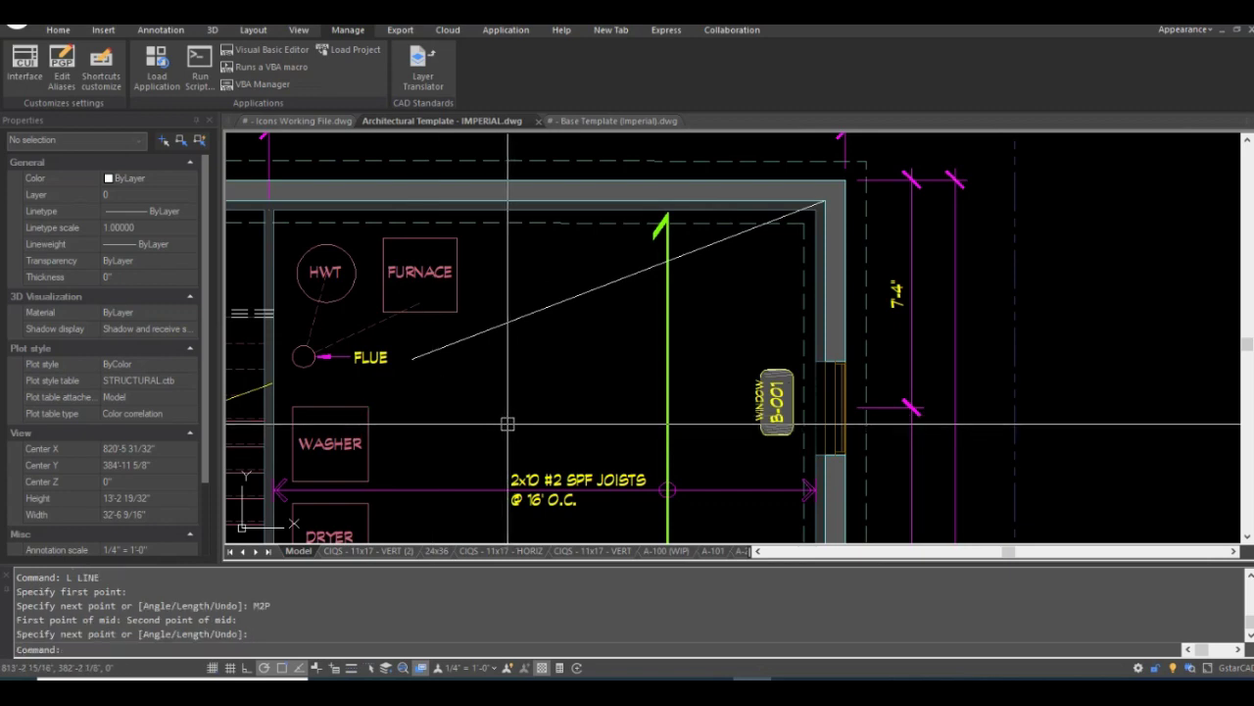
Draw another line whose start point is snapped midway between two picked points with M2P.
middle_drag(504, 427, 529, 380)
key(Return)
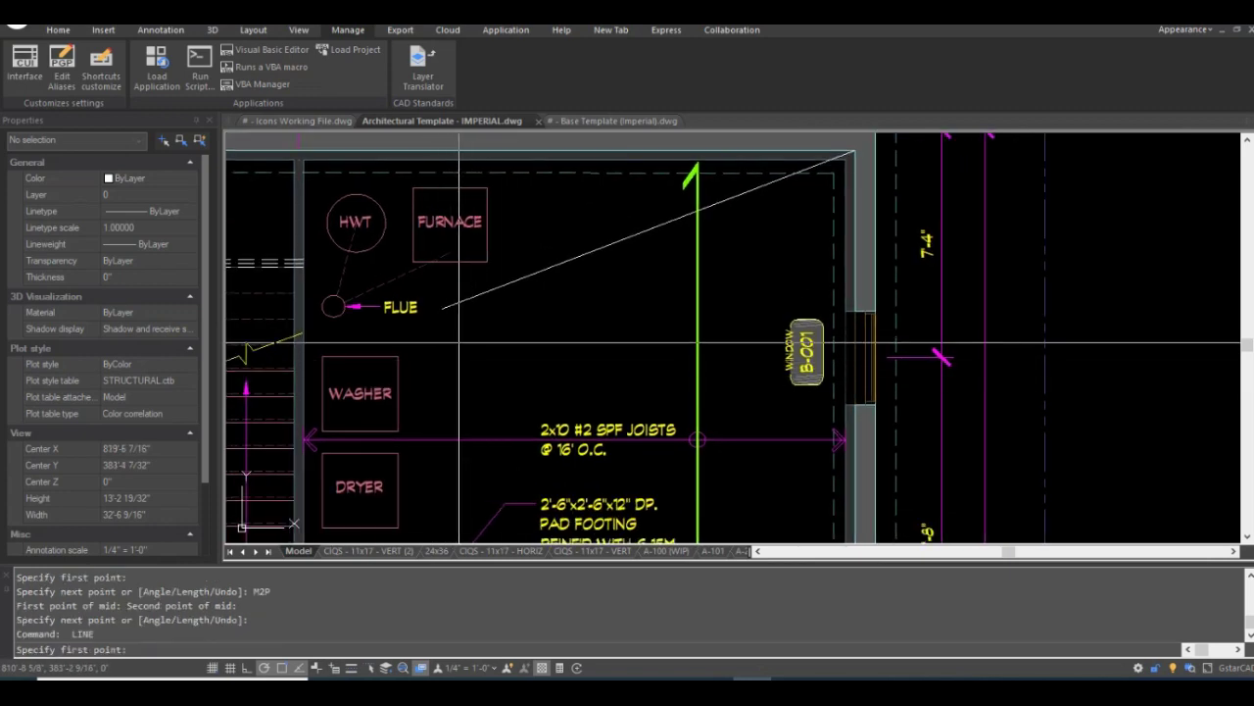
text(m2p)
key(Return)
click(434, 373)
click(409, 296)
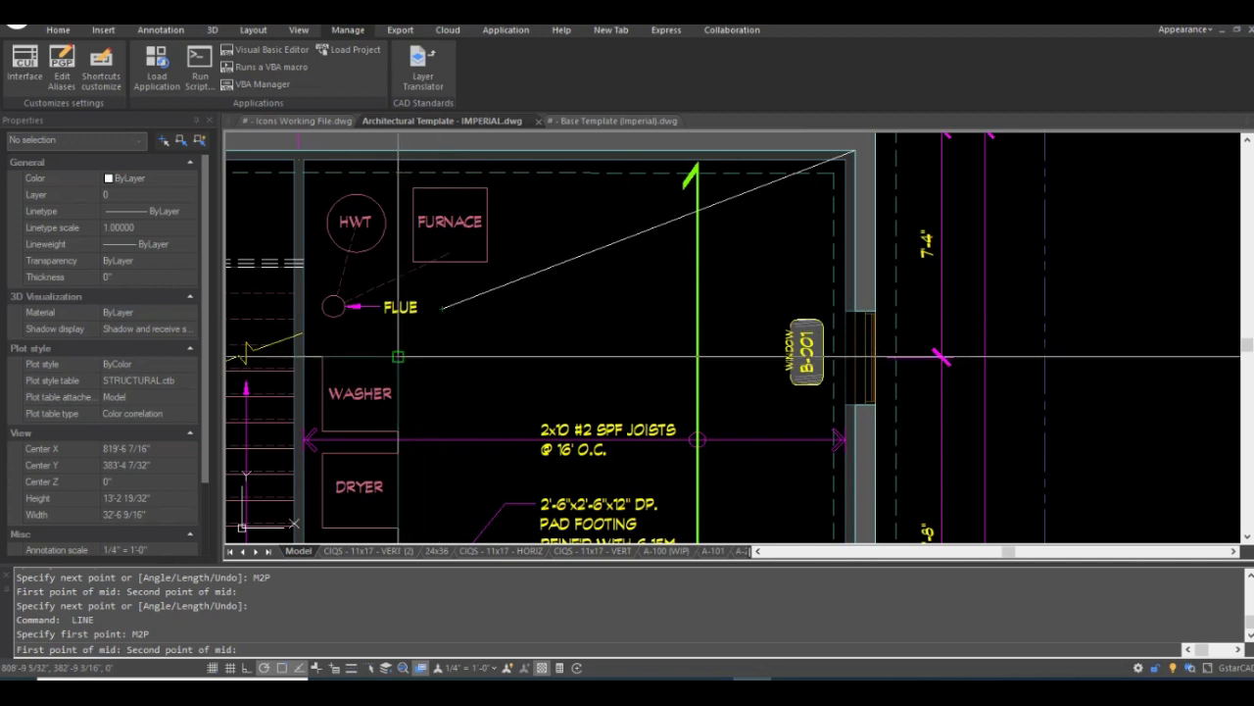
click(495, 358)
key(Return)
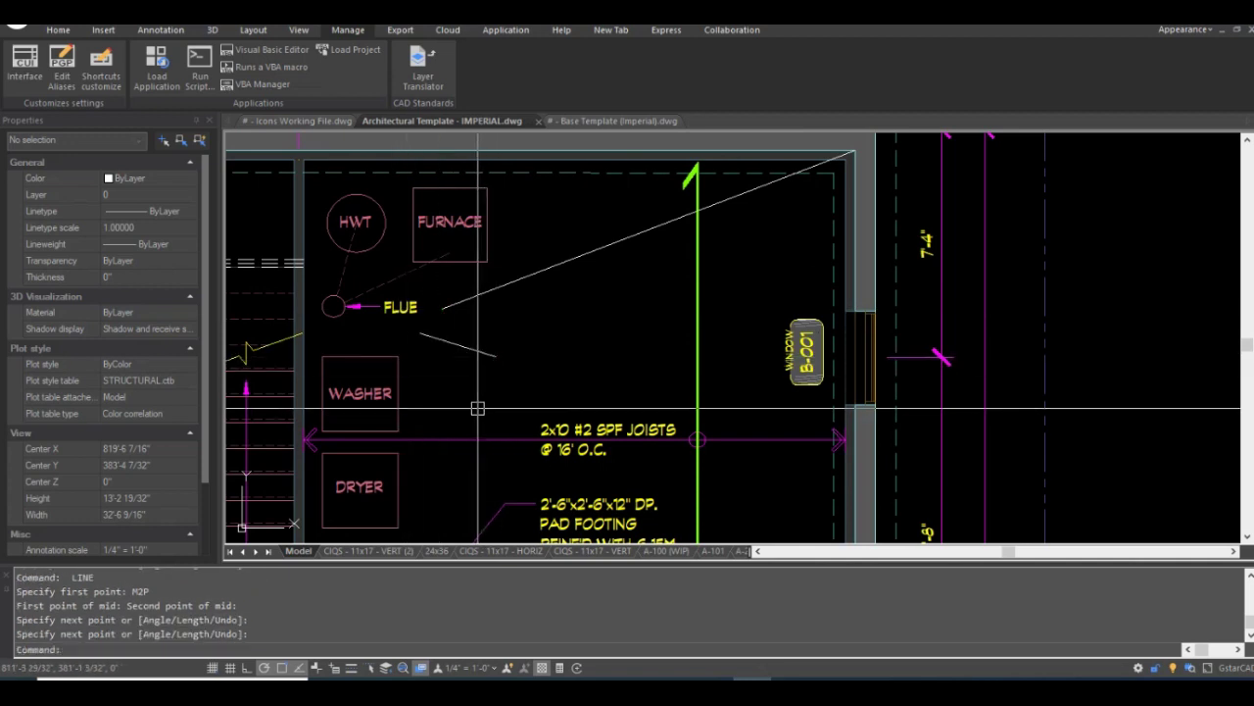
Draw a horizontal line starting at the M2P midpoint between two nearby points.
text(m2p)
key(Return)
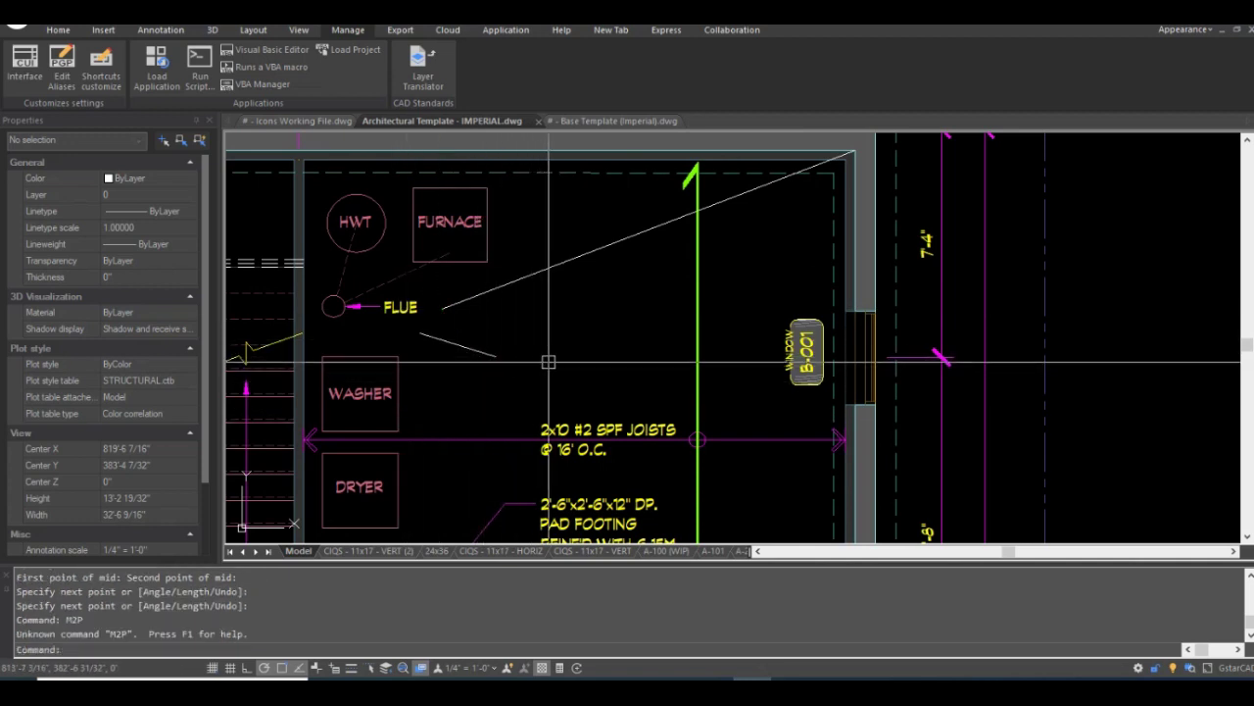
mouse_move(481, 359)
middle_down()
mouse_move(456, 339)
mouse_move(452, 372)
middle_up()
text(l)
key(Return)
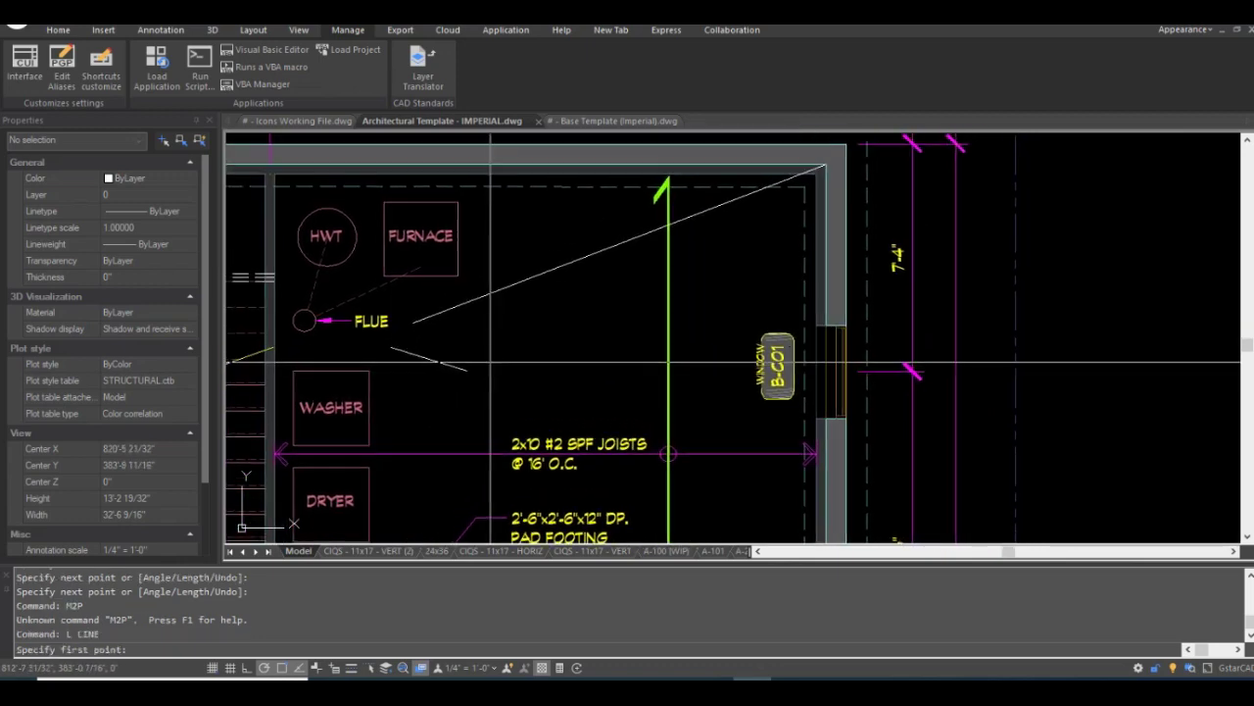
text(m2p)
key(Return)
click(409, 335)
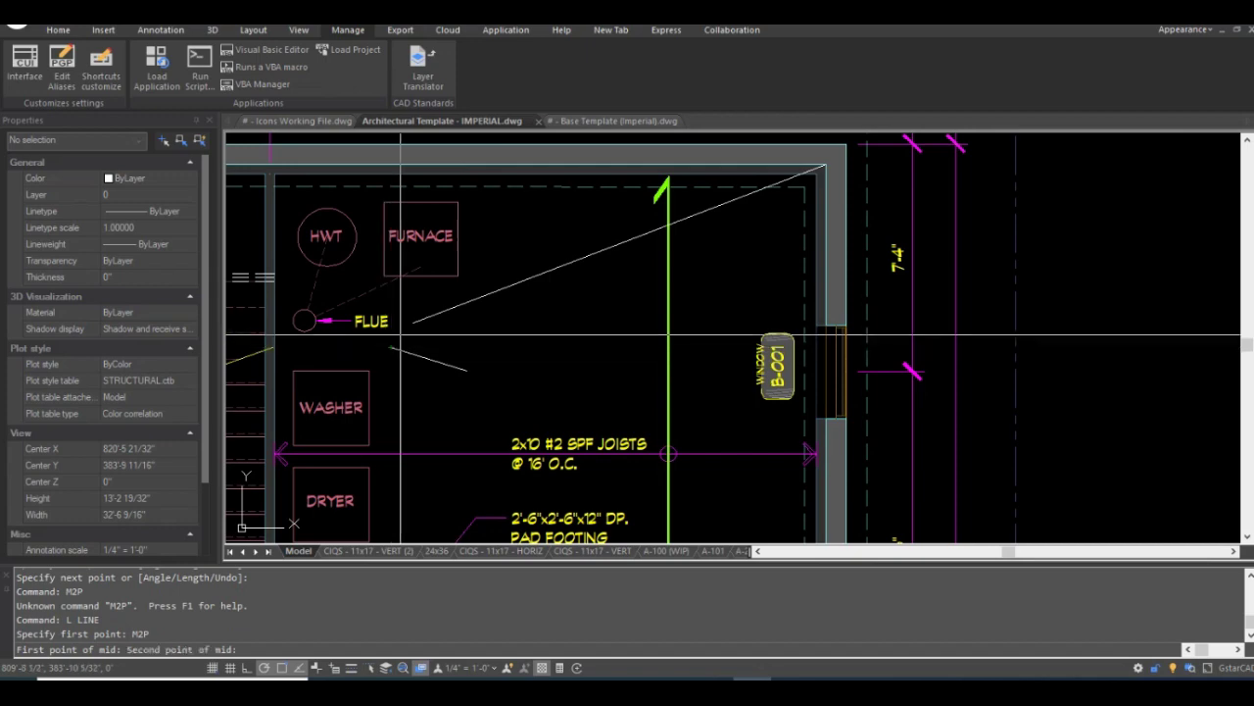
click(396, 331)
click(592, 338)
key(Return)
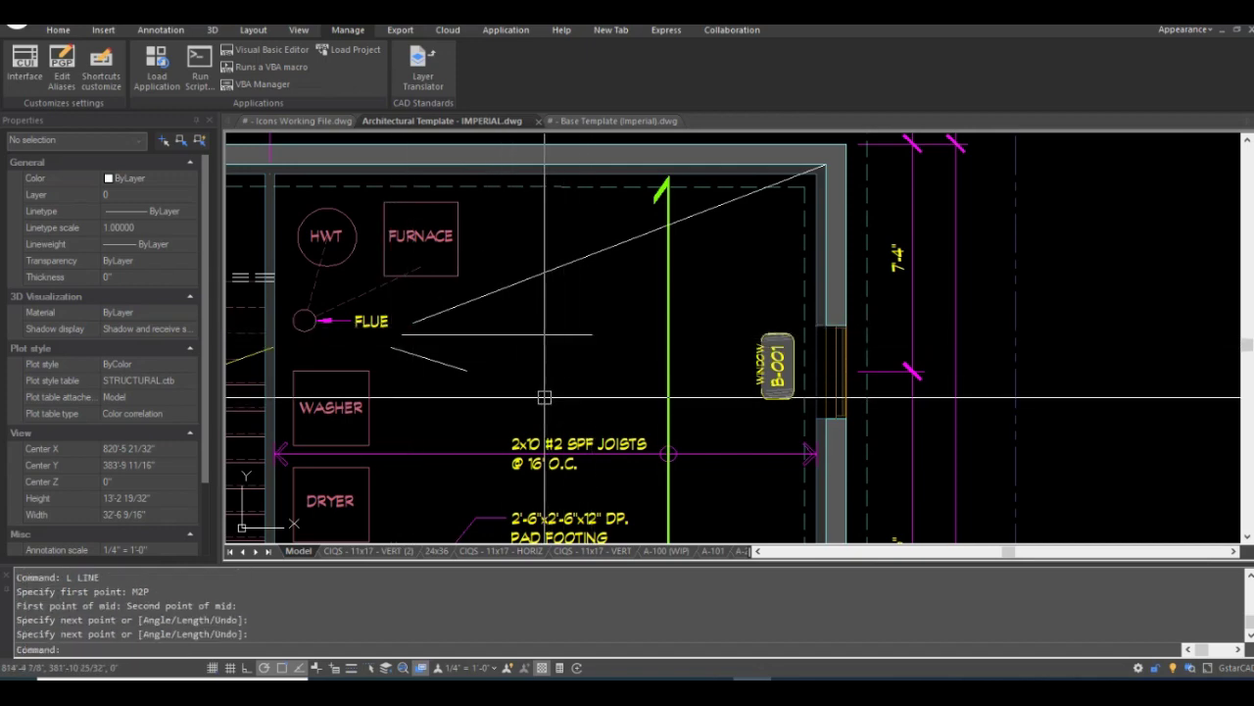
middle_drag(540, 403, 516, 355)
Draw a line starting on the diagonal line using the NEA nearest-point snap.
text(l)
key(Return)
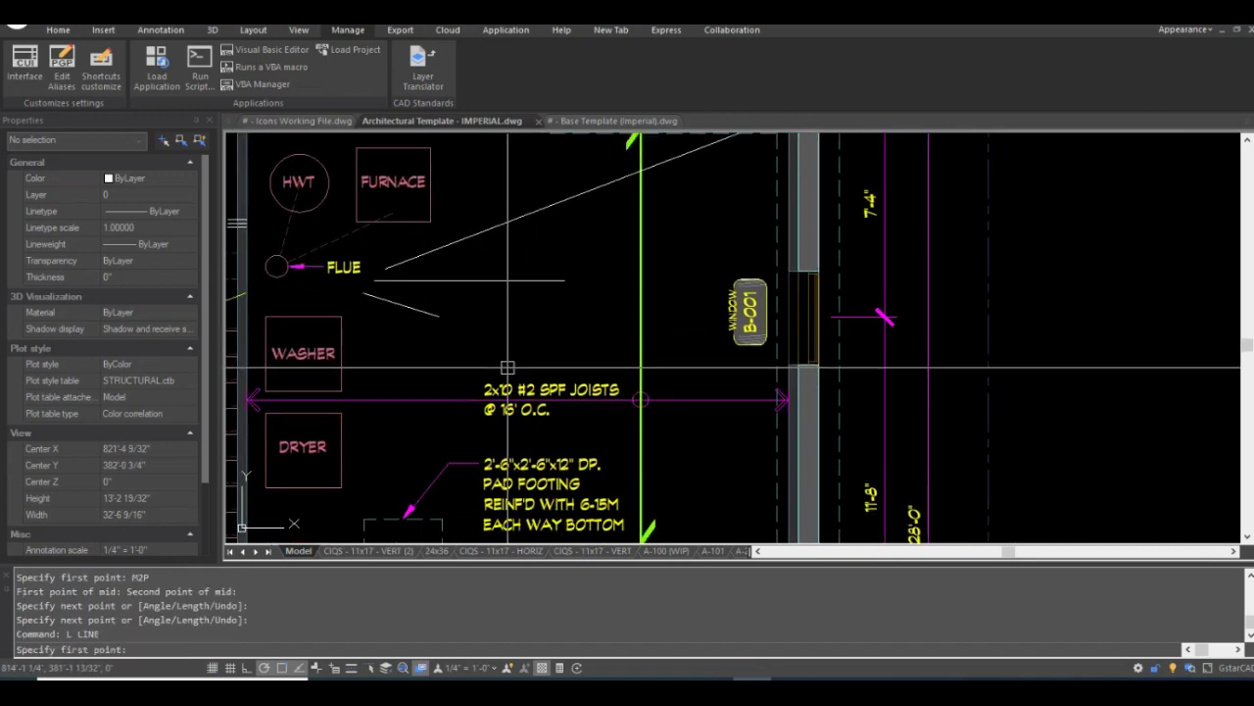
text(nea)
key(Return)
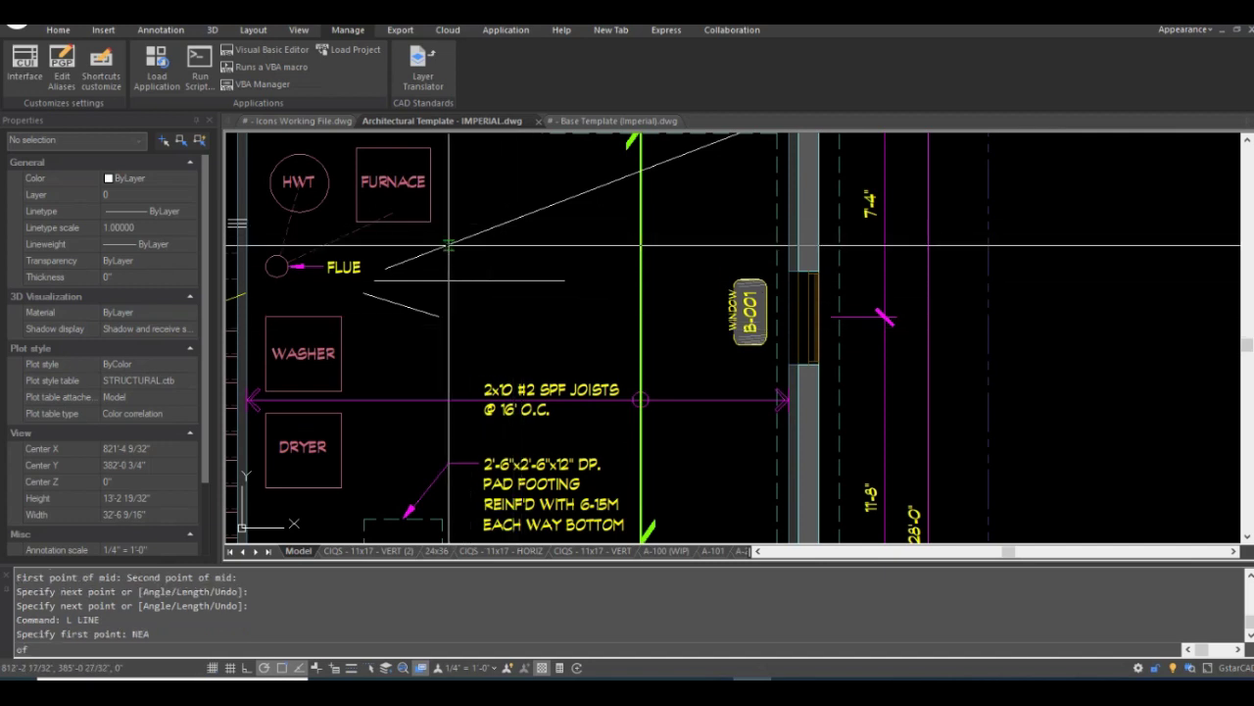
click(428, 252)
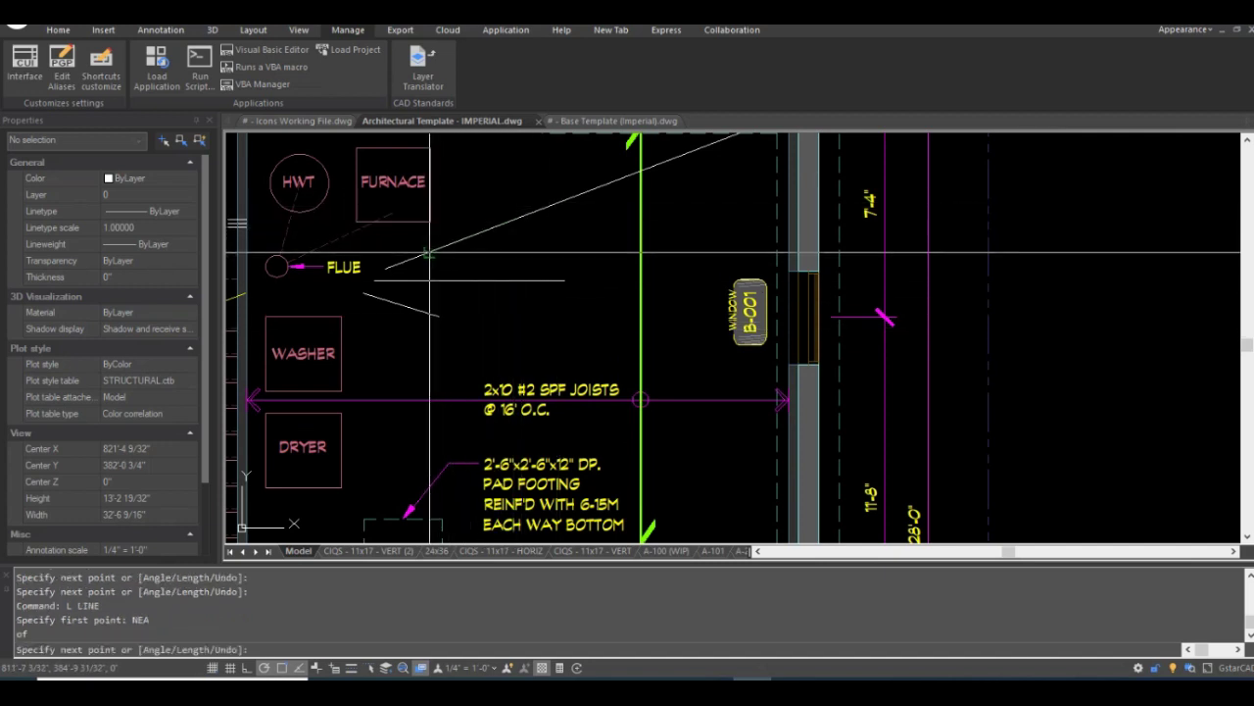
click(385, 375)
key(Return)
key(Return)
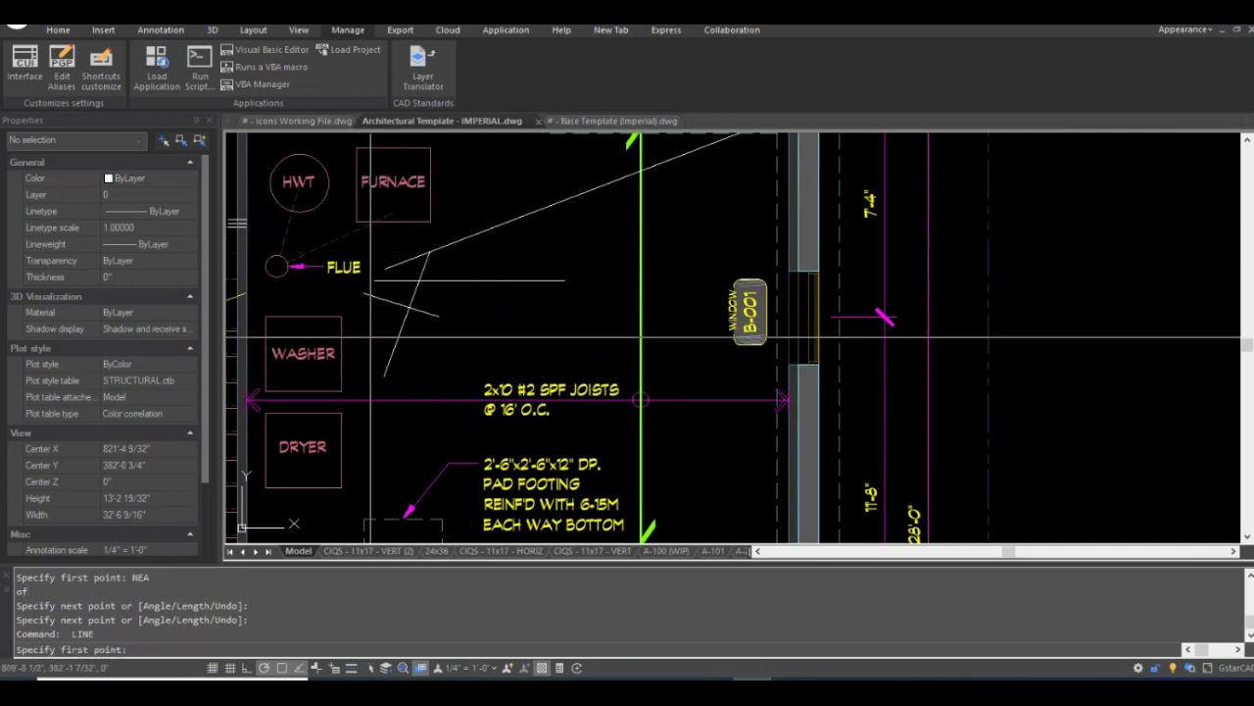
Start a line at the M2P midpoint, with both mid points snapped to nearby lines via NEA.
text(m2p)
key(Return)
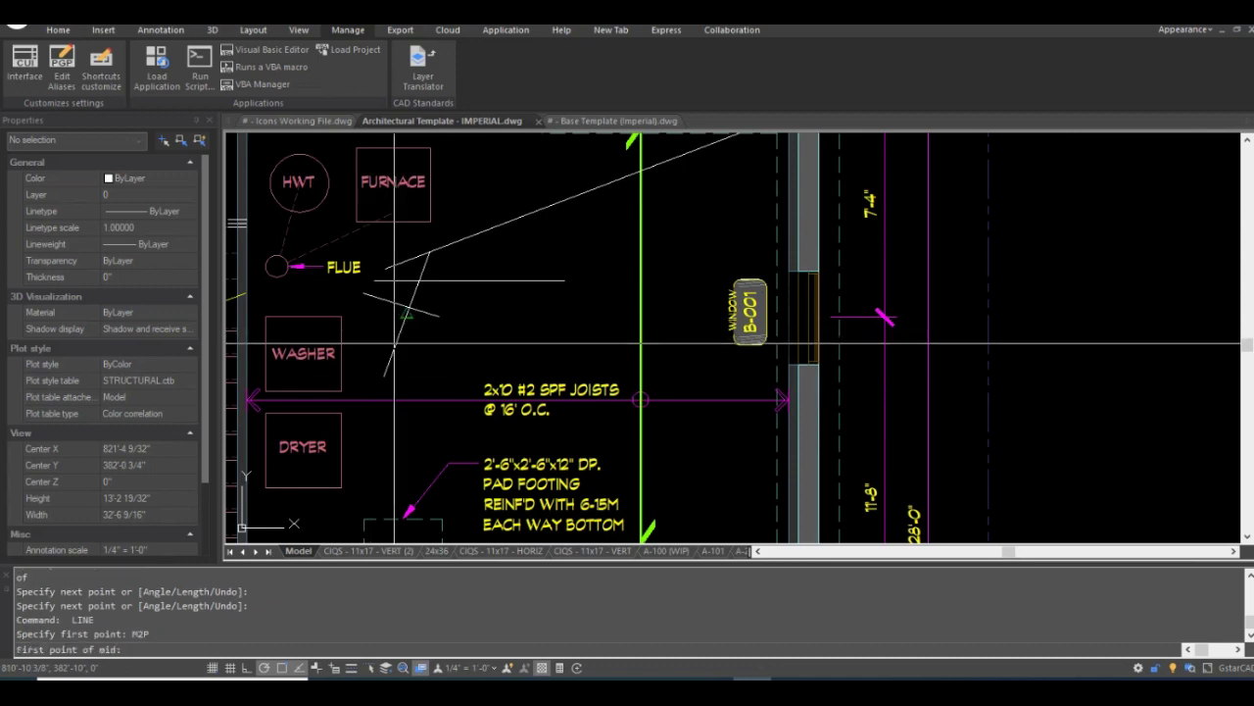
scroll(407, 280, up, 3)
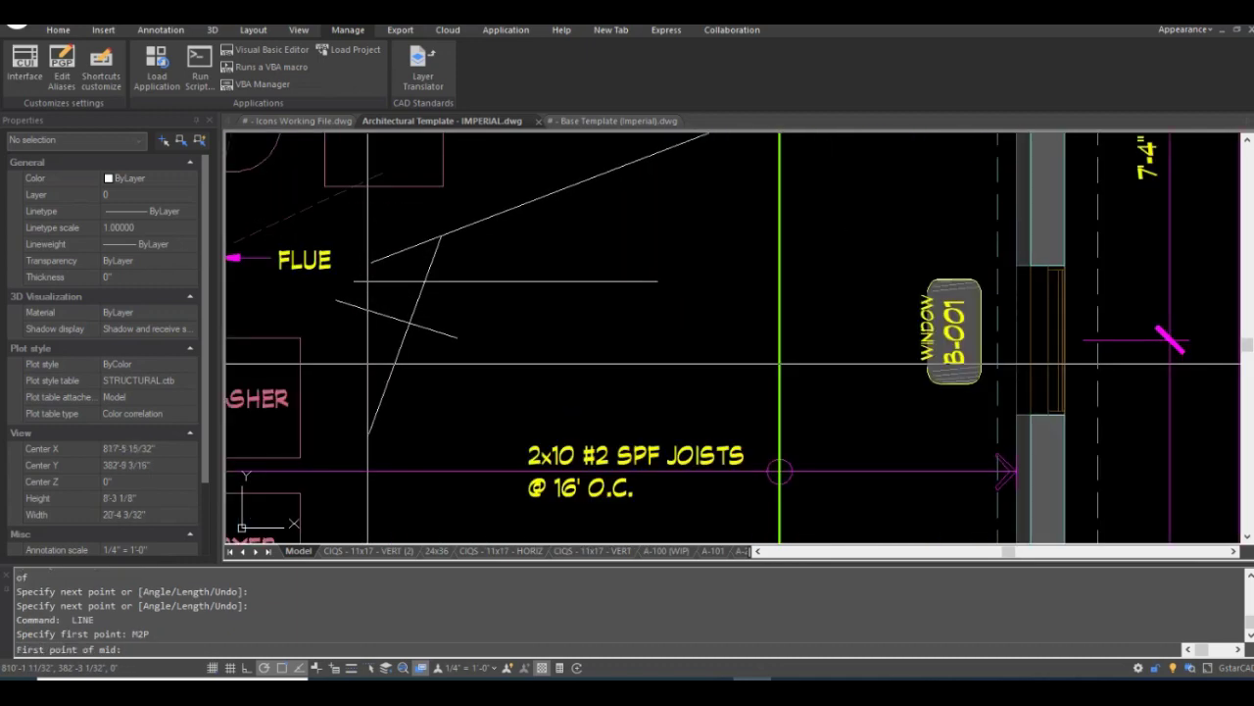
text(nea)
key(Return)
click(394, 338)
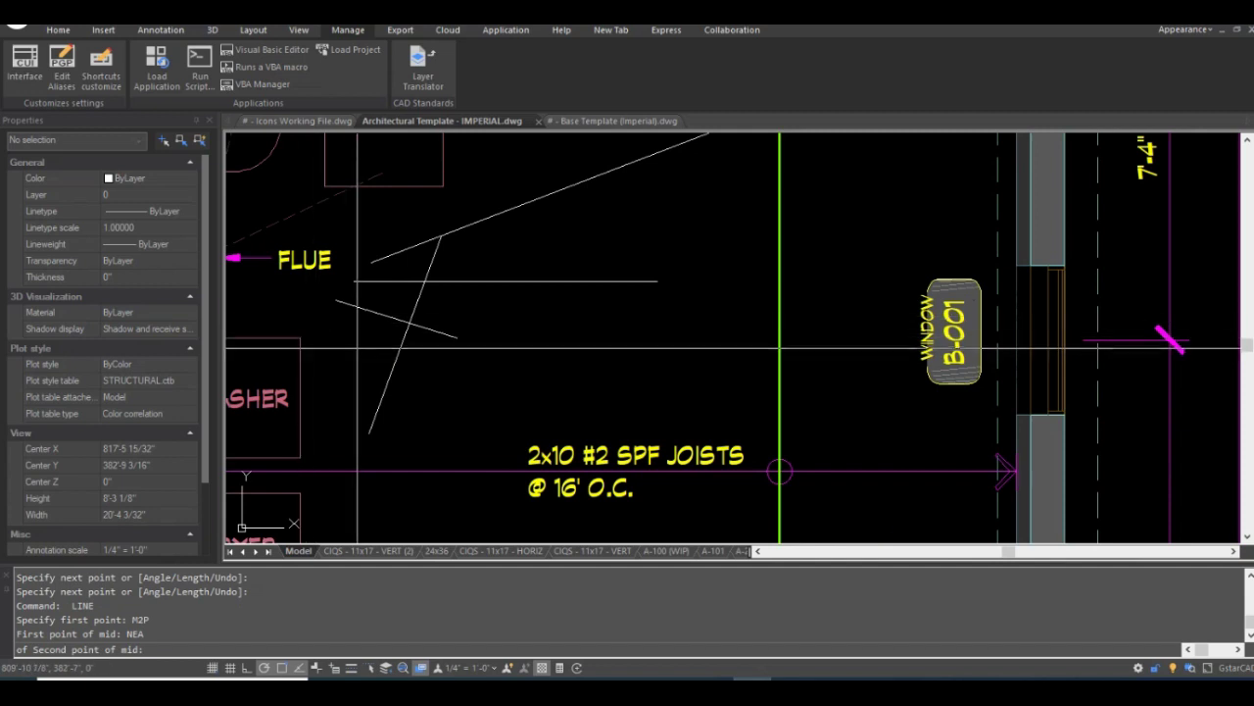
key(Return)
text(l)
key(Return)
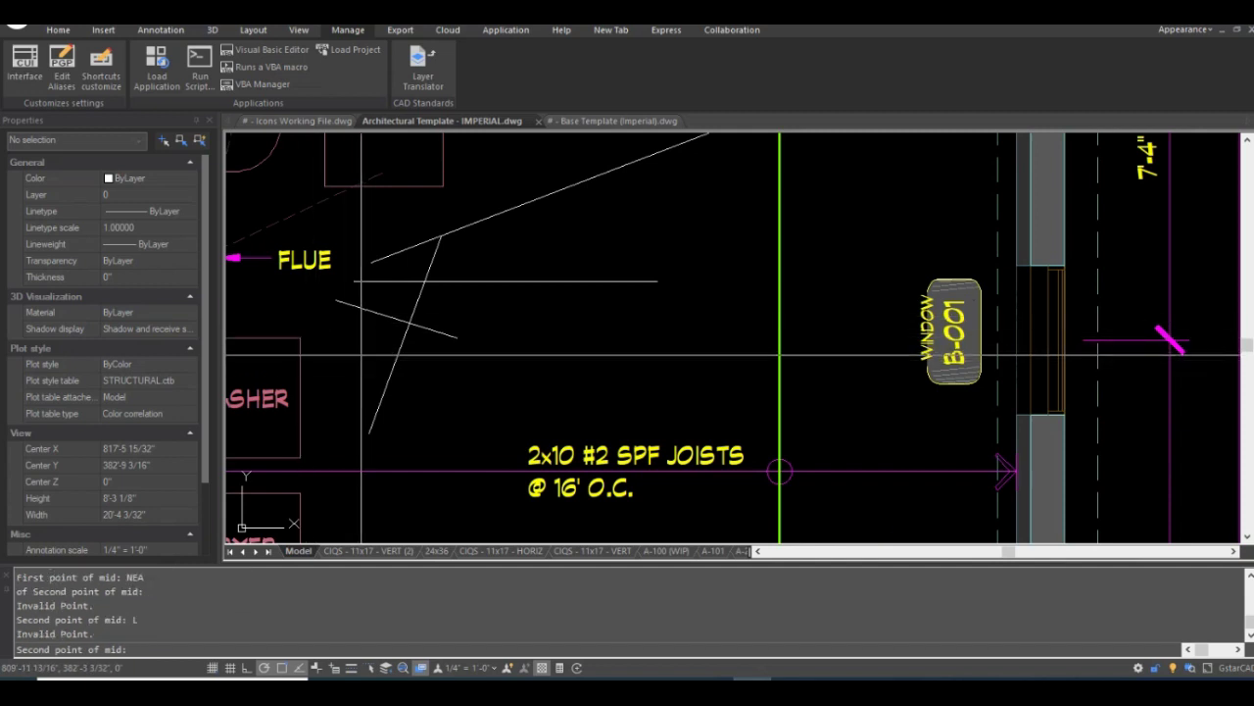
text(nea)
key(Return)
click(327, 346)
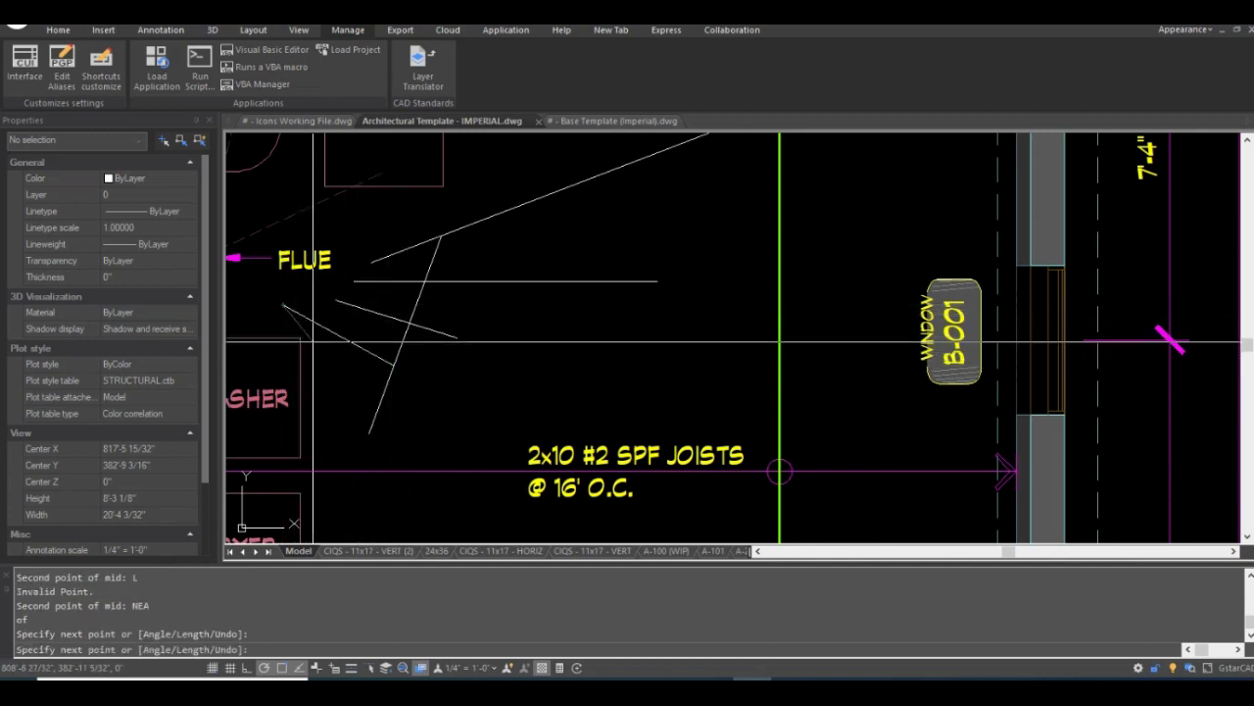
key(Return)
key(Return)
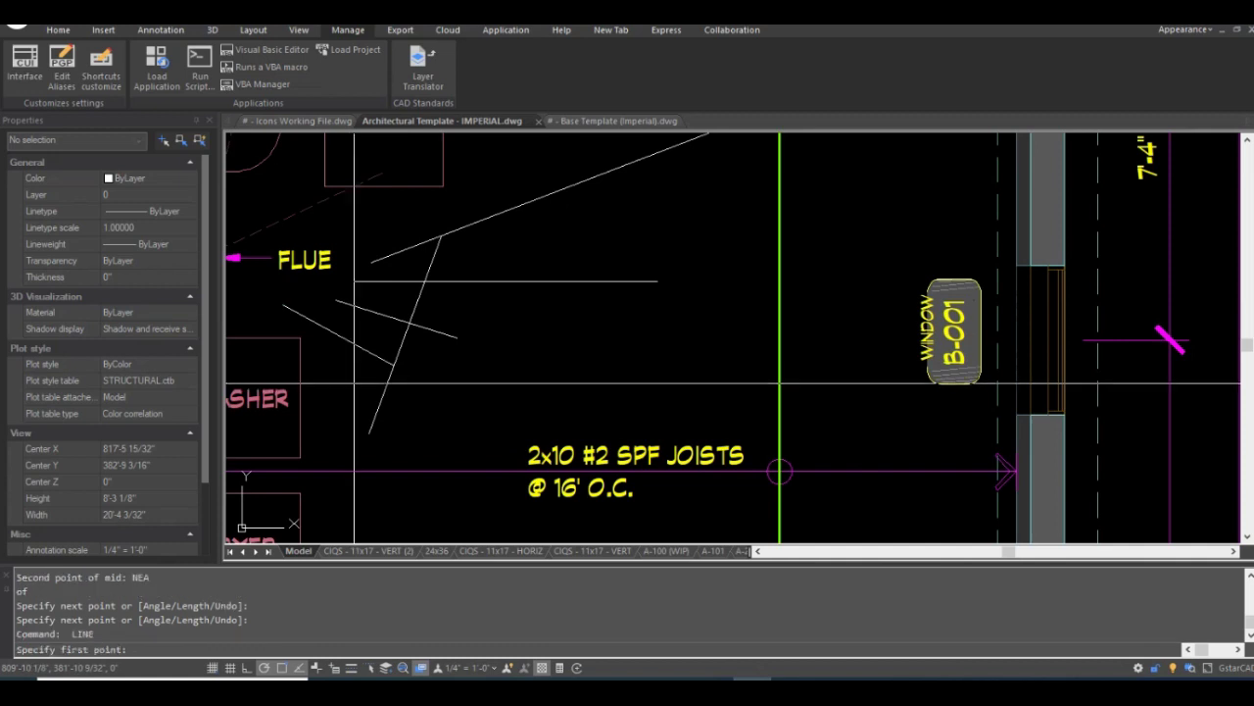
Draw a short line whose first point is placed with the NON no-snap override.
text(non)
key(Return)
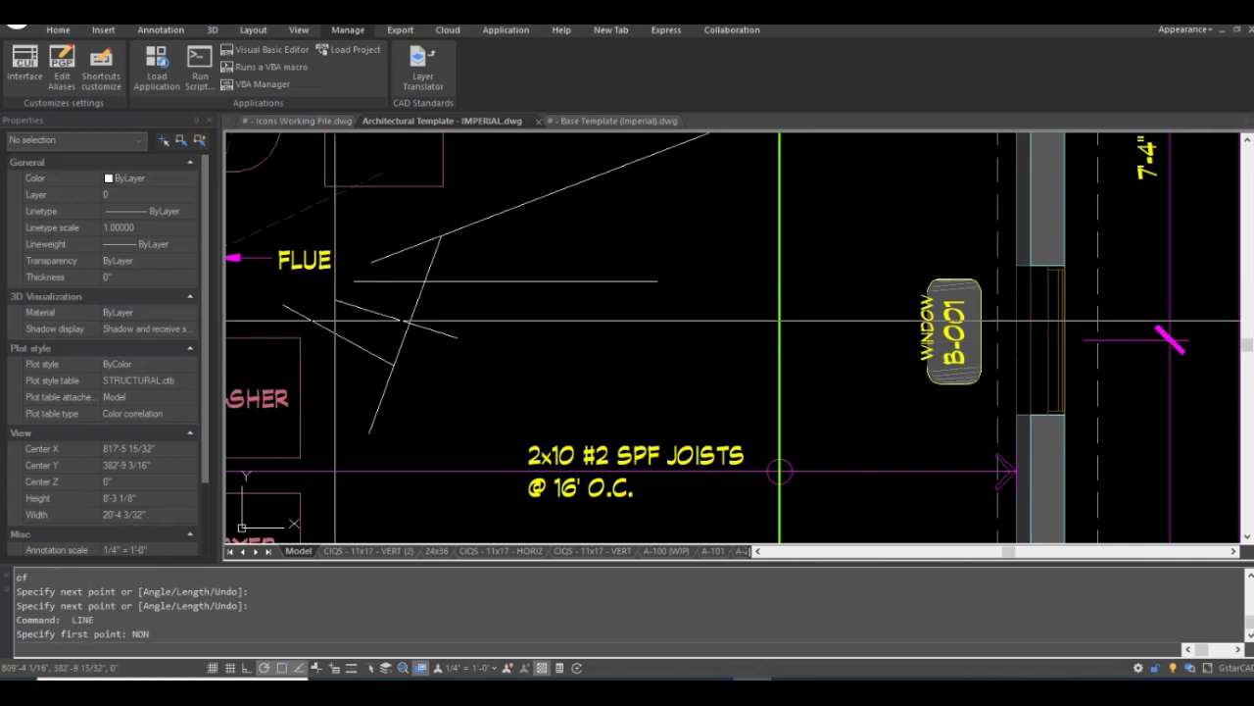
scroll(340, 291, up, 4)
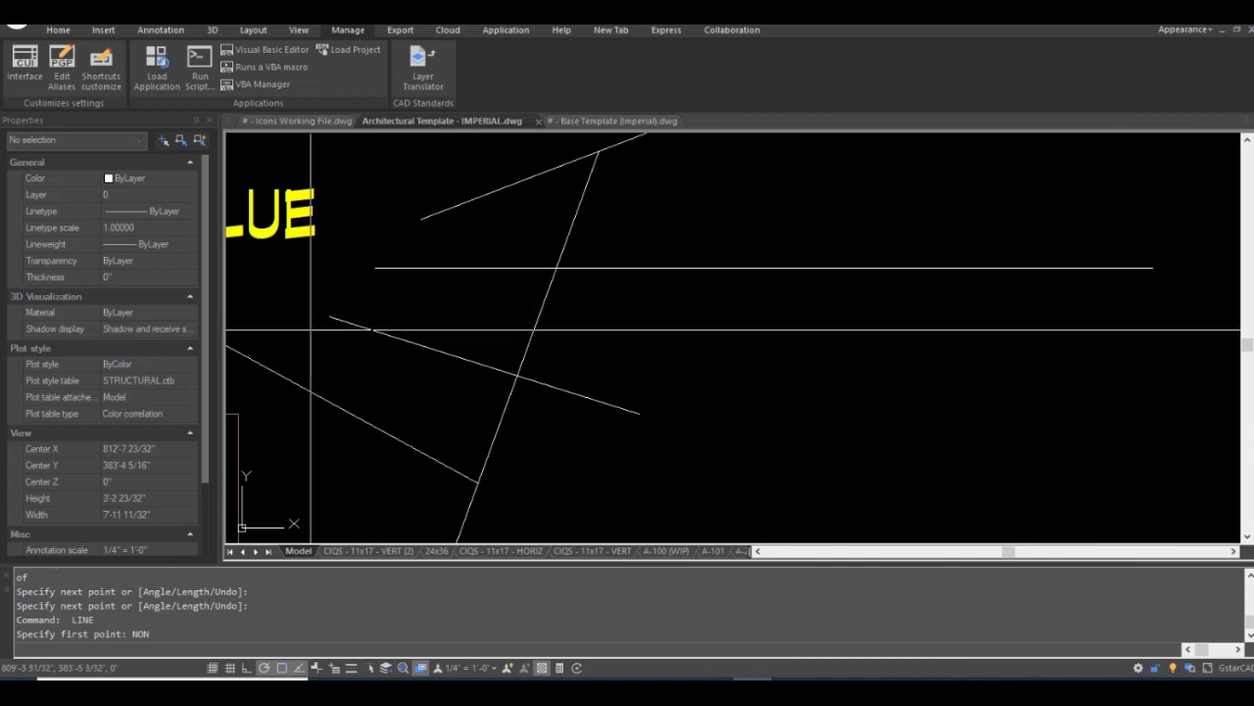
click(310, 329)
click(492, 295)
key(Return)
Start a line at the short line's end with an Intersection snap override, then cancel it.
text(l)
key(Return)
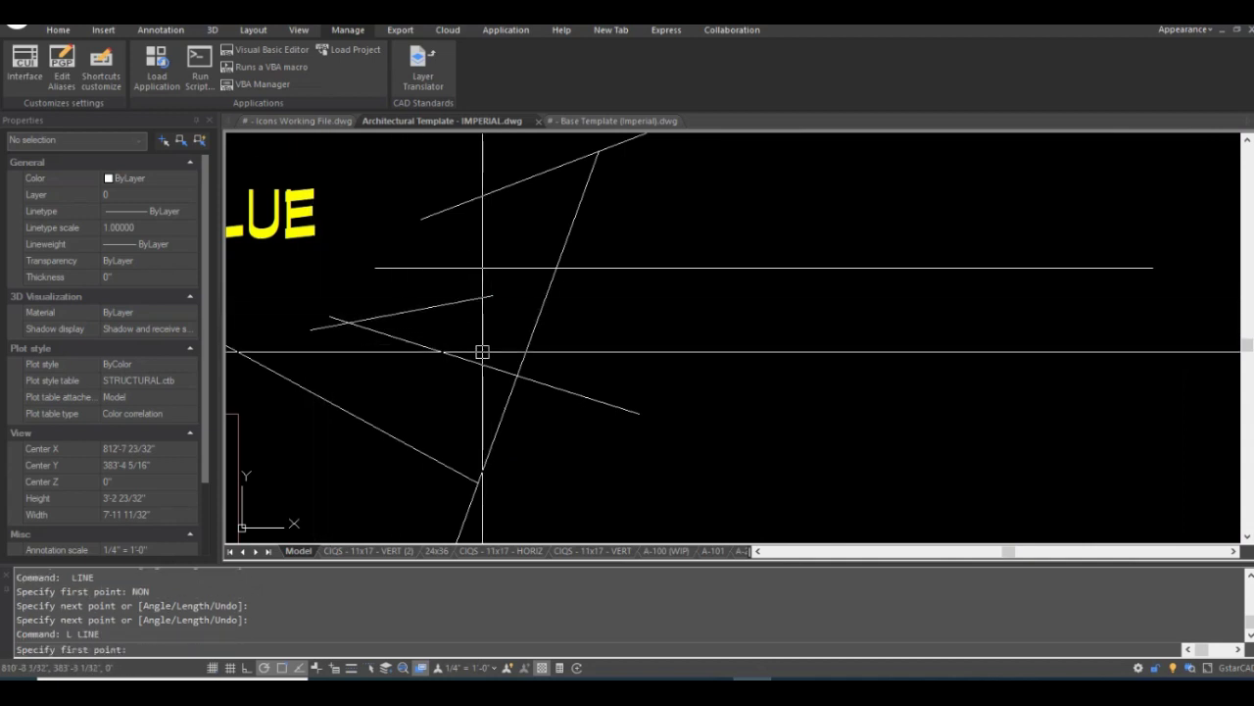
click(492, 295)
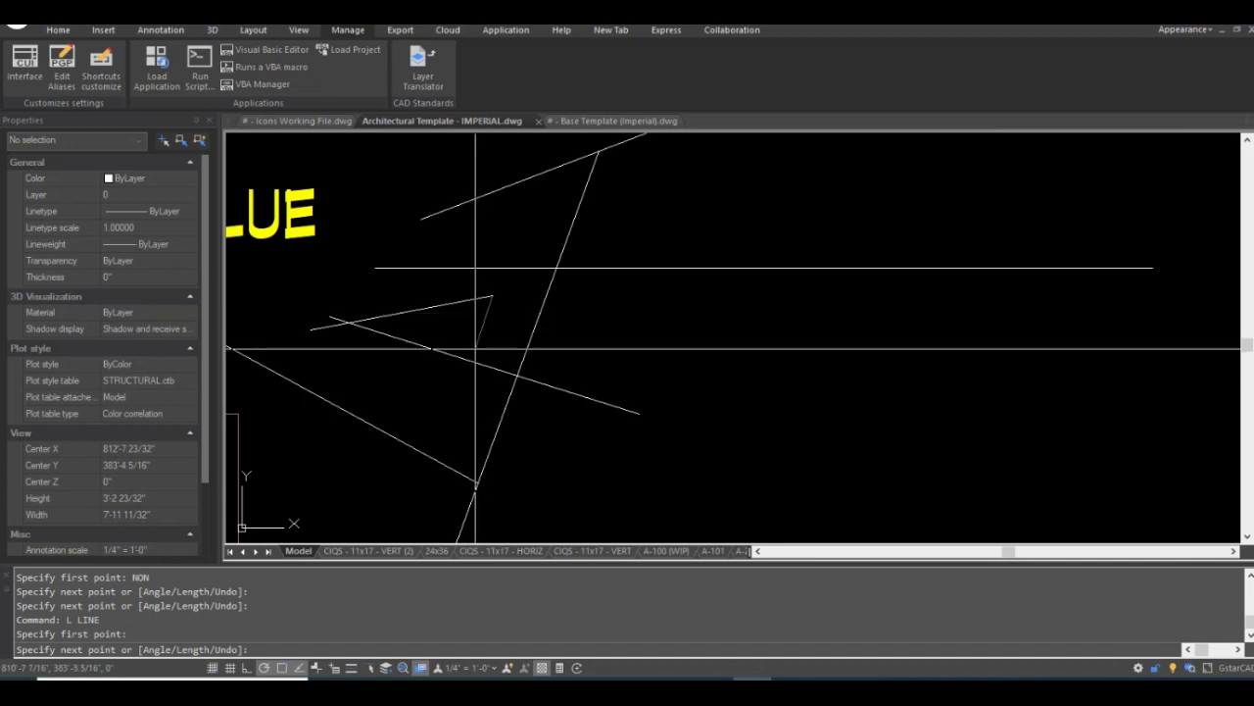
right_click(463, 403)
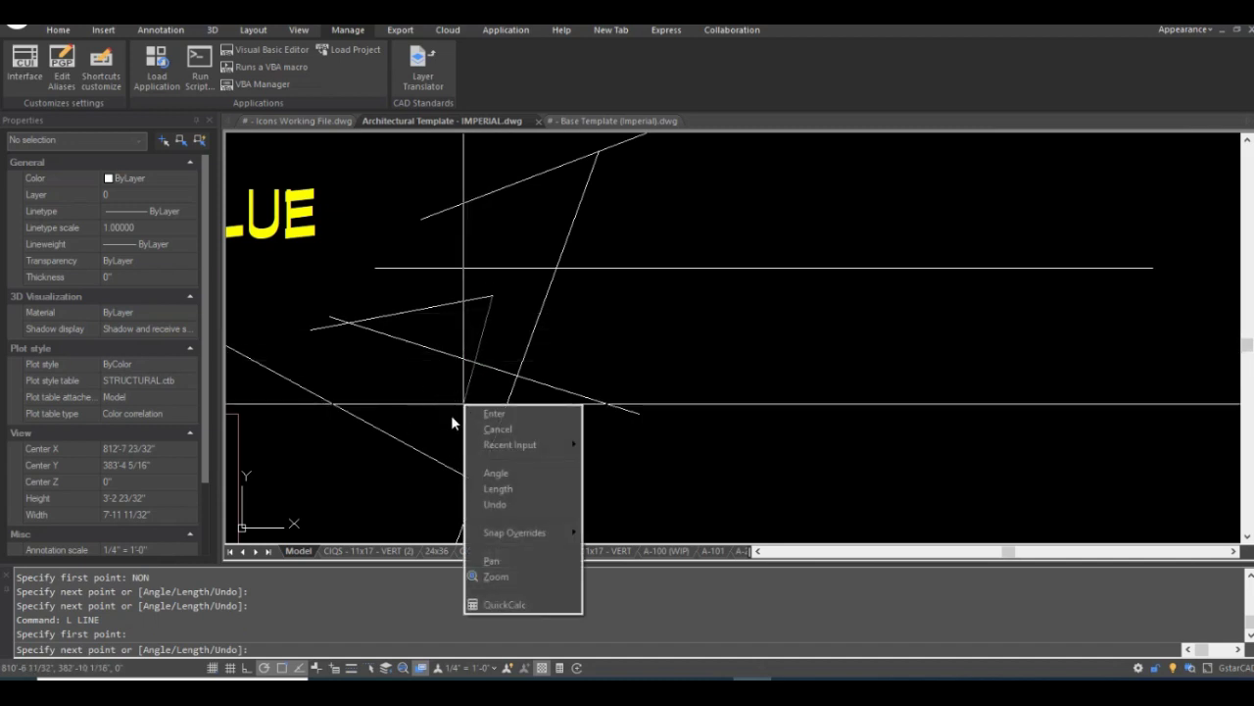
mouse_move(520, 534)
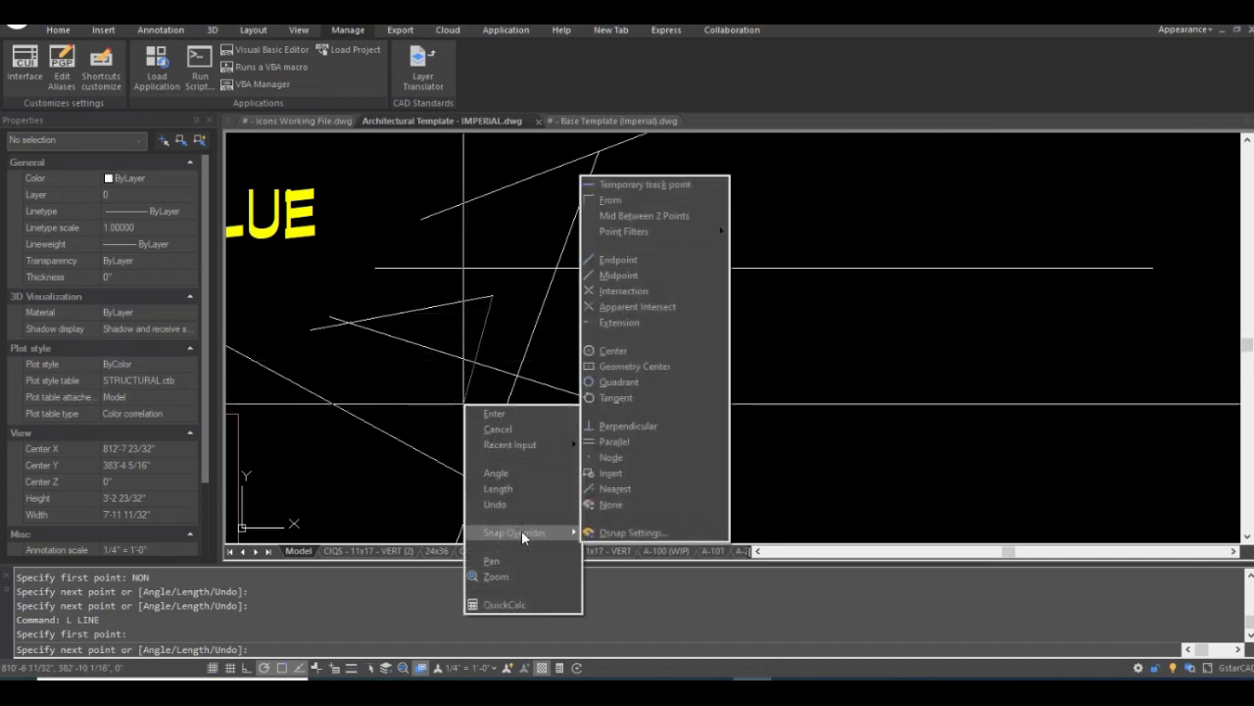
click(609, 290)
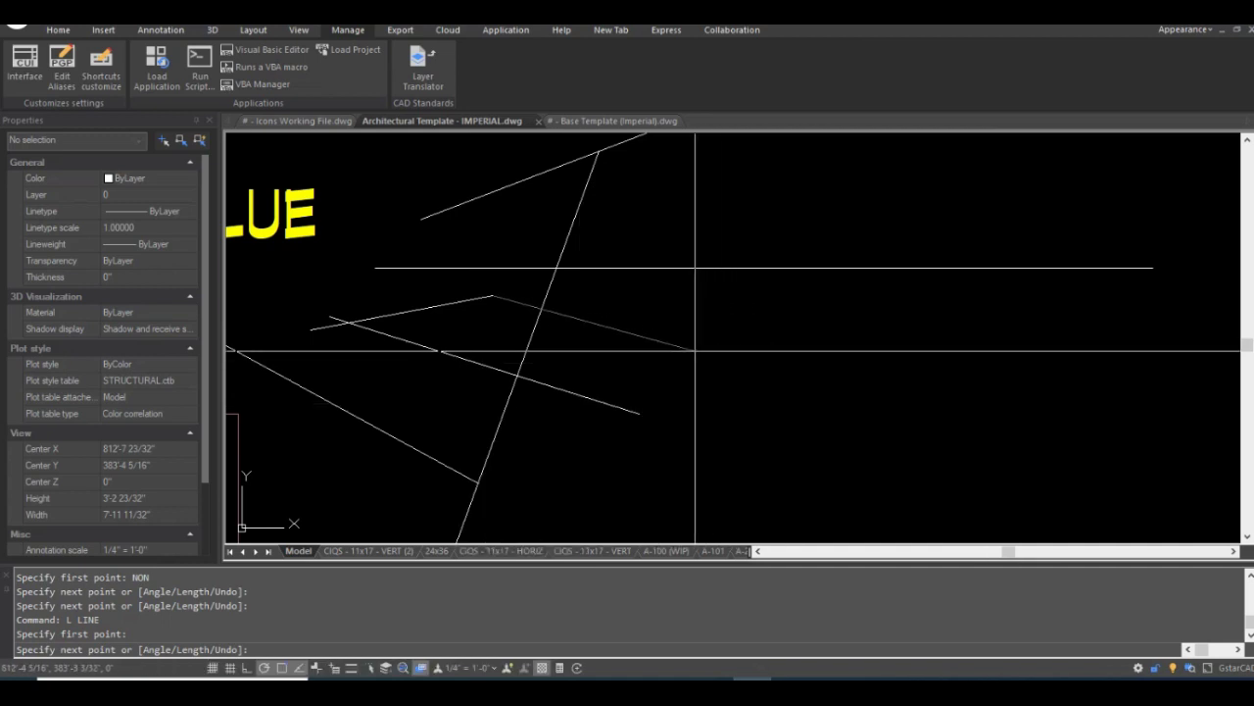
key(Escape)
key(Escape)
Draw a line from the short line's end to a point perpendicular to a nearby line using PERP.
text(l)
key(Return)
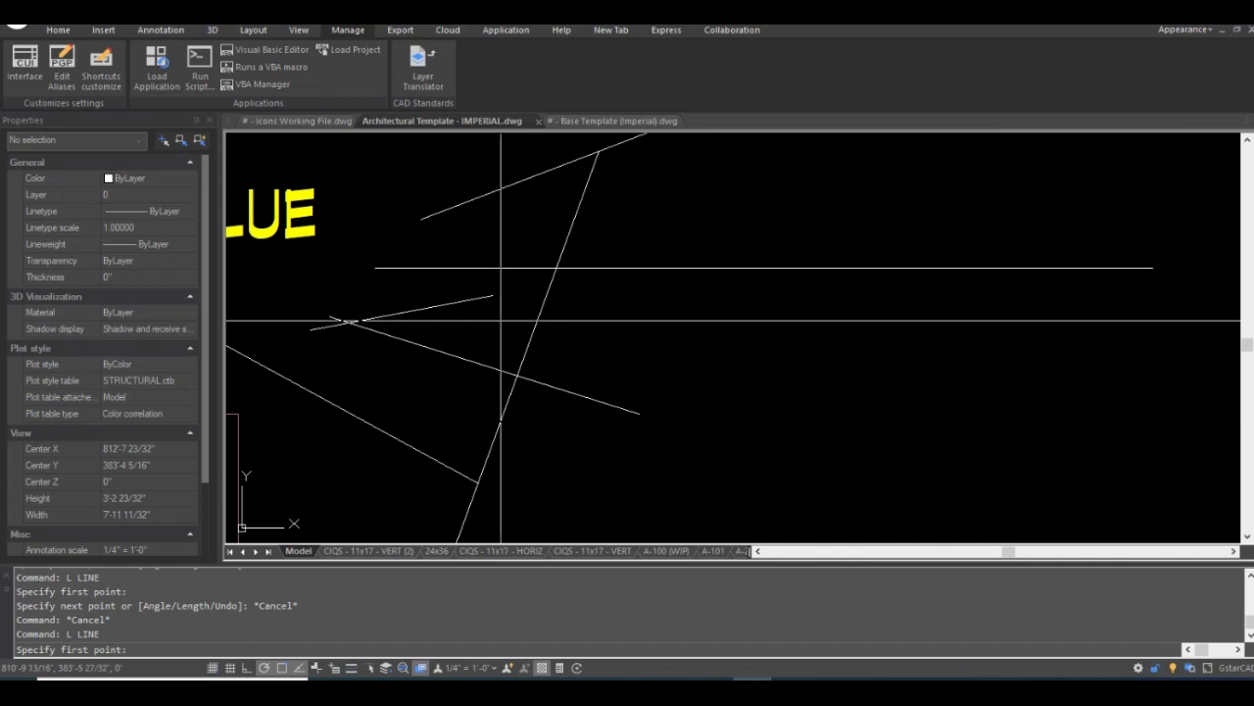
click(492, 295)
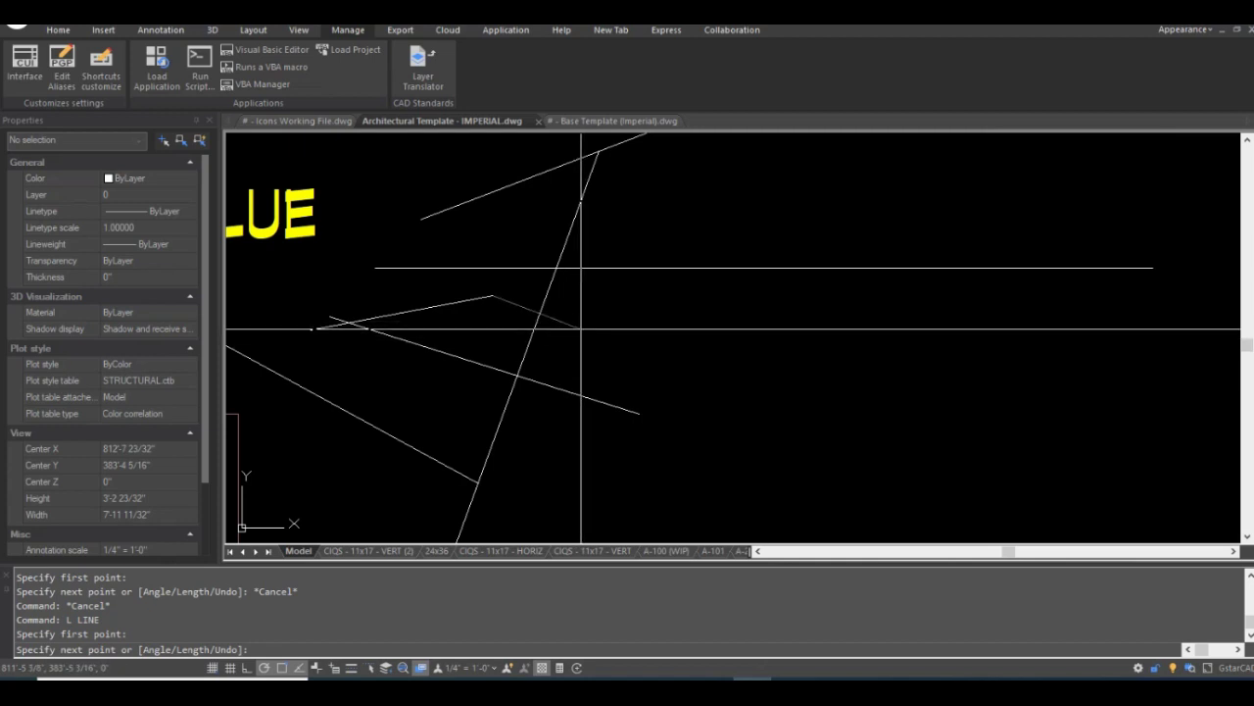
scroll(581, 329, down, 2)
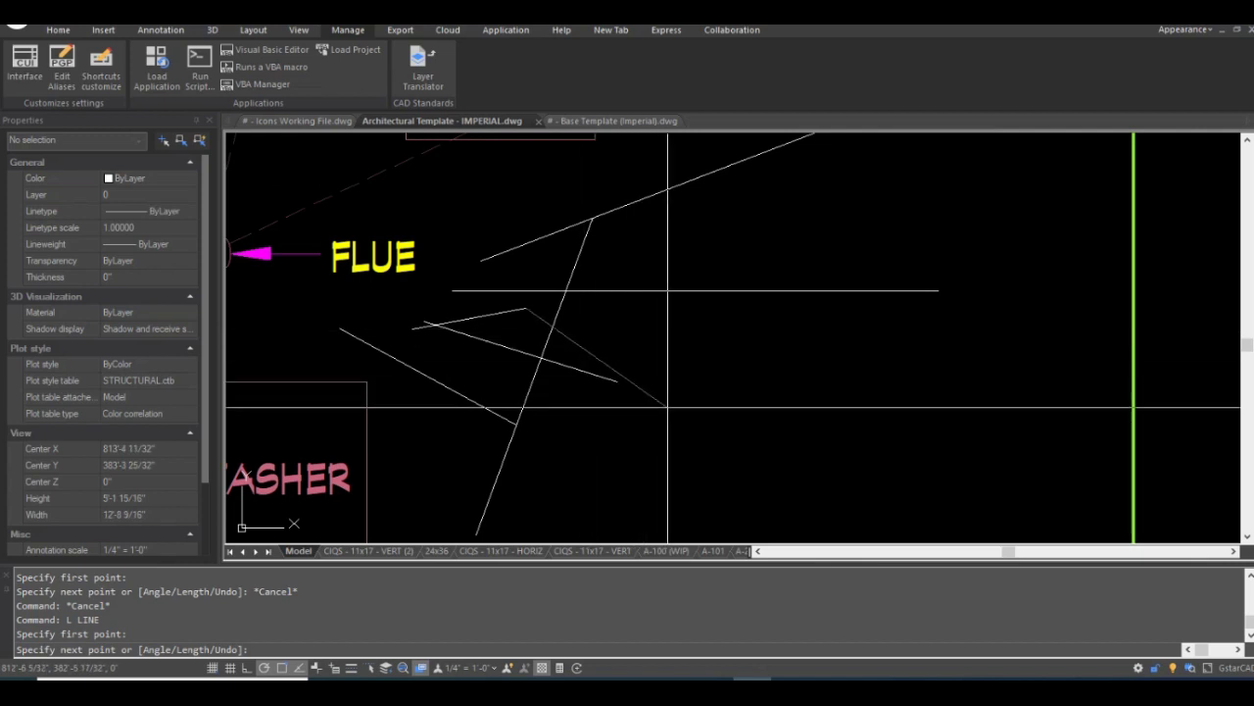
middle_drag(600, 445, 556, 362)
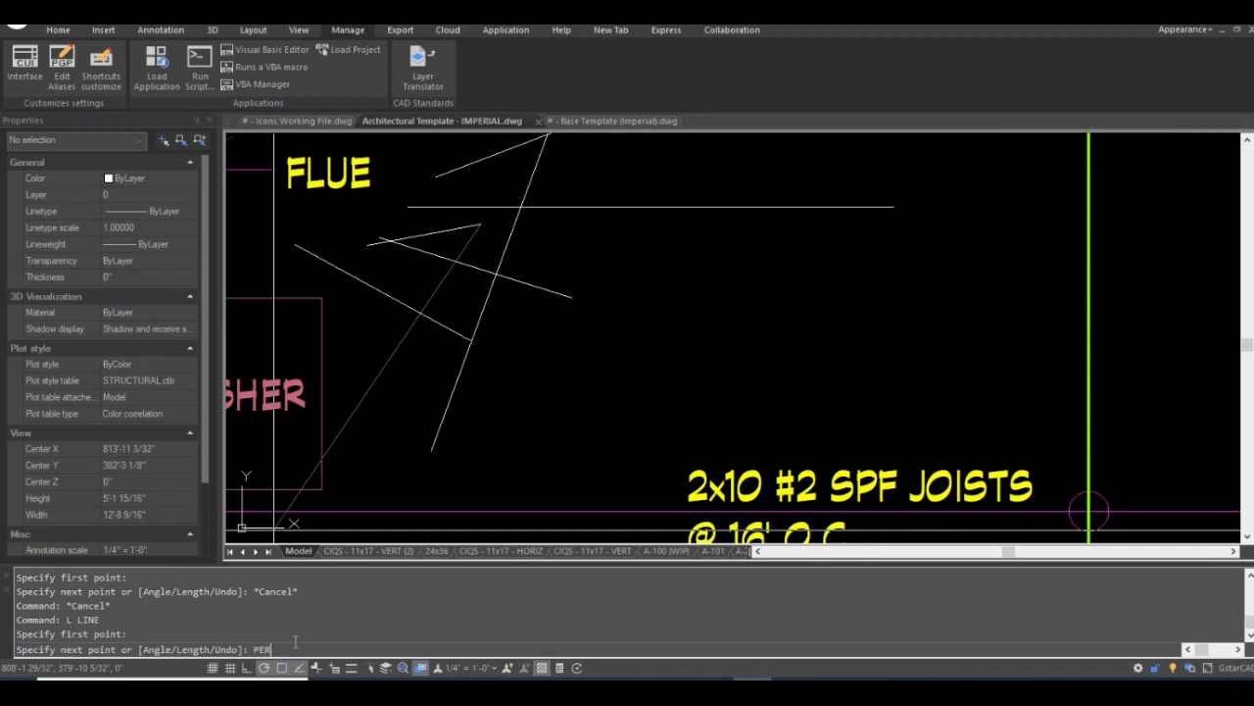
key(Return)
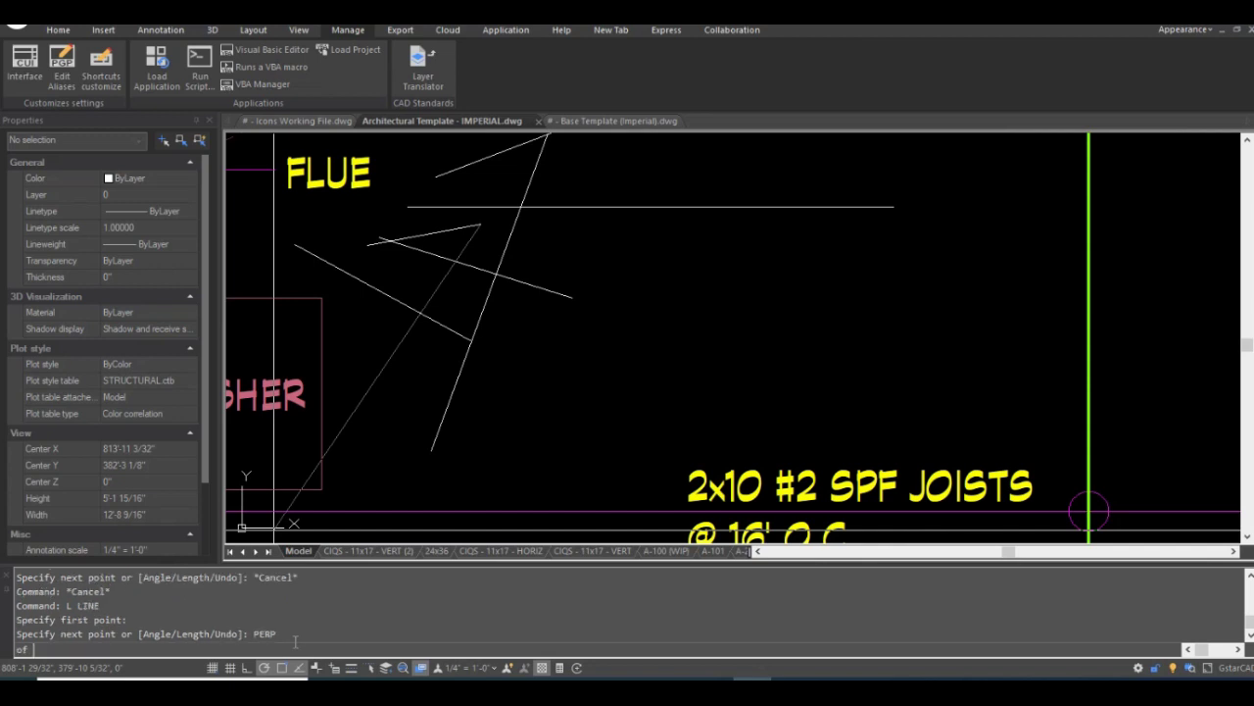
click(437, 321)
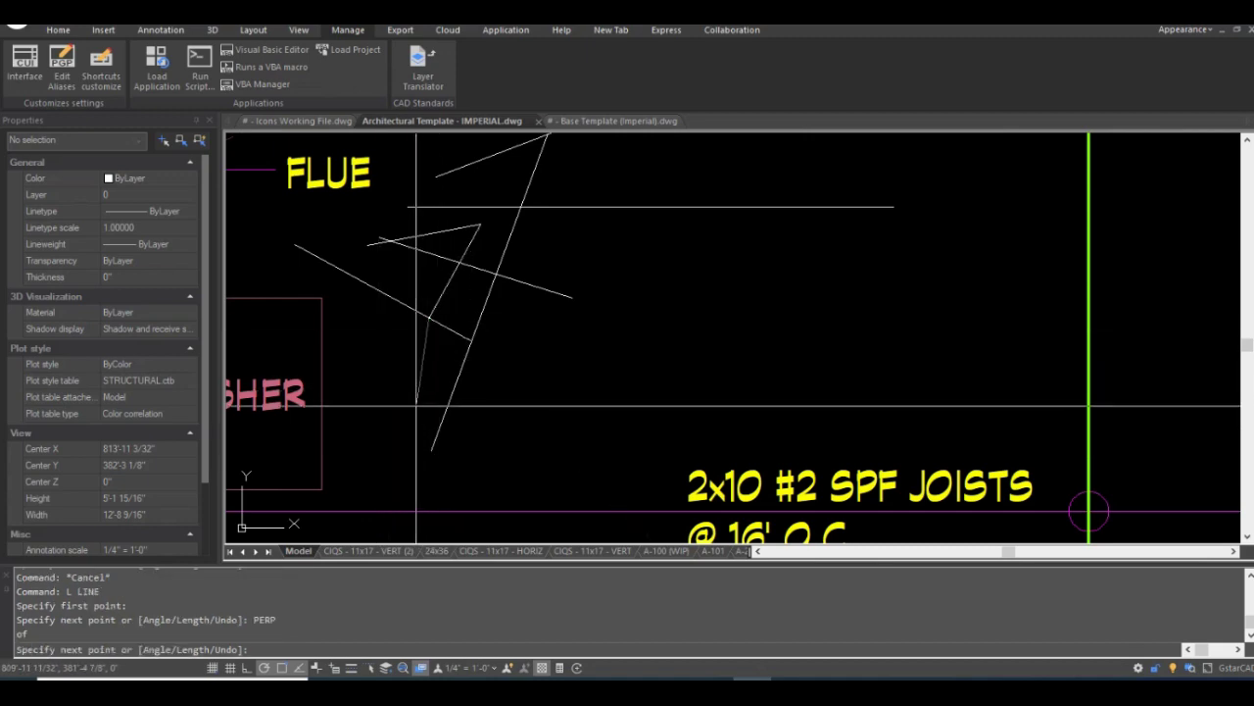
key(Return)
scroll(558, 352, down, 4)
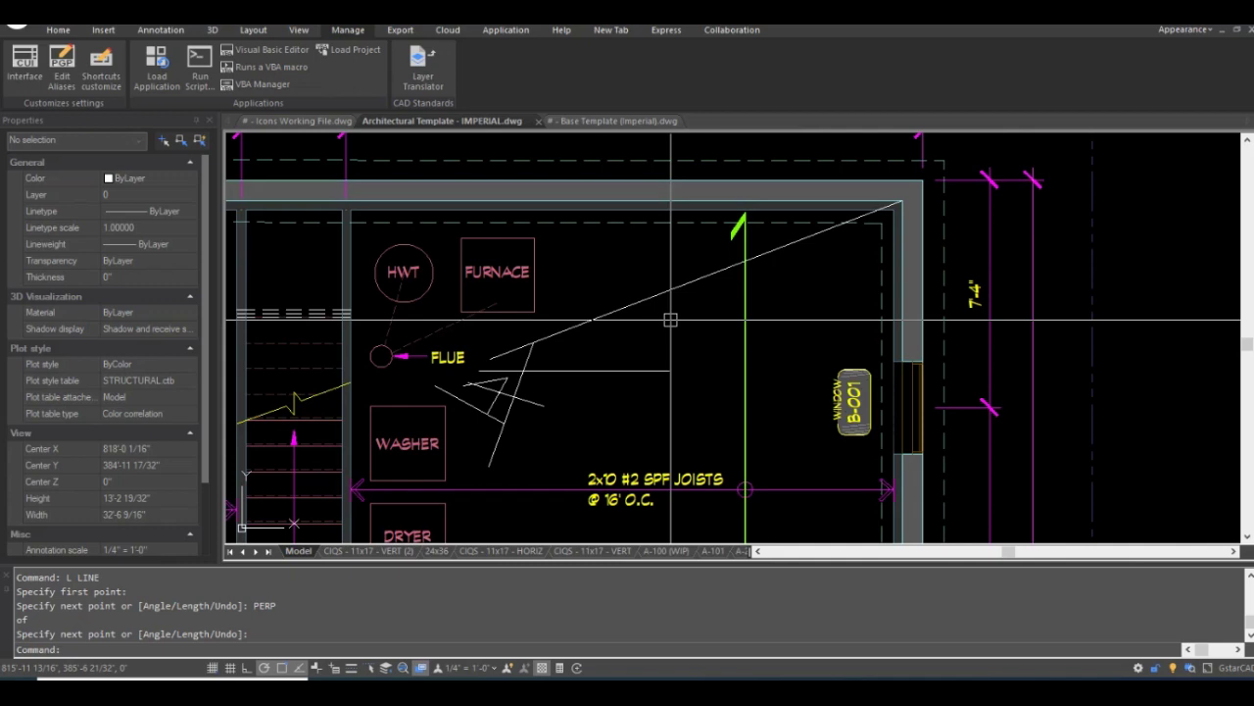
Show the New Tab ribbon's Panel1 commands and switch to the Base Template (Imperial).dwg drawing.
click(600, 31)
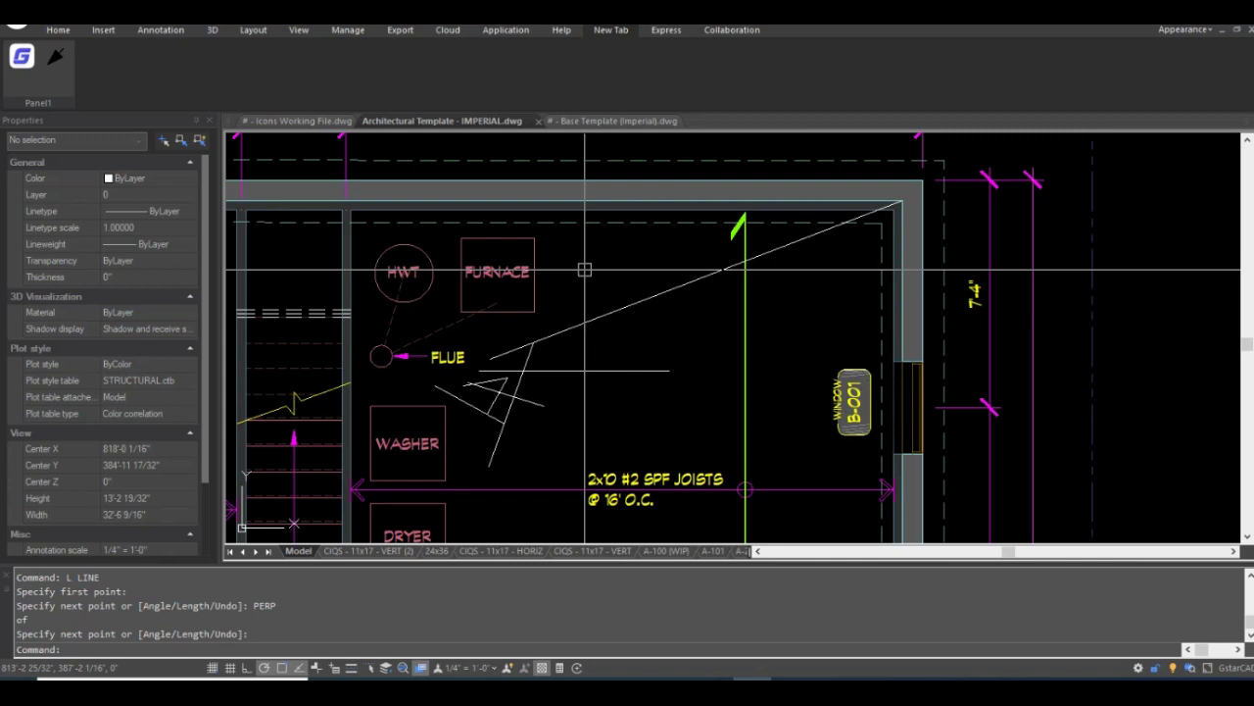
click(607, 121)
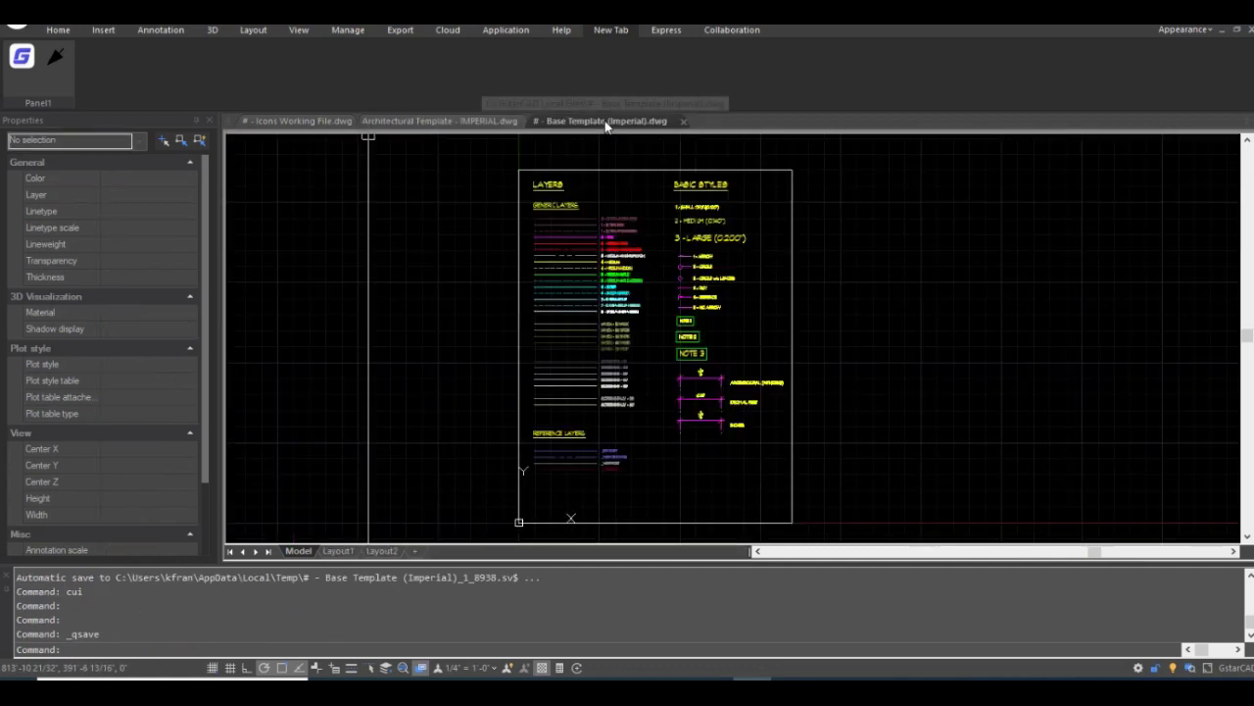